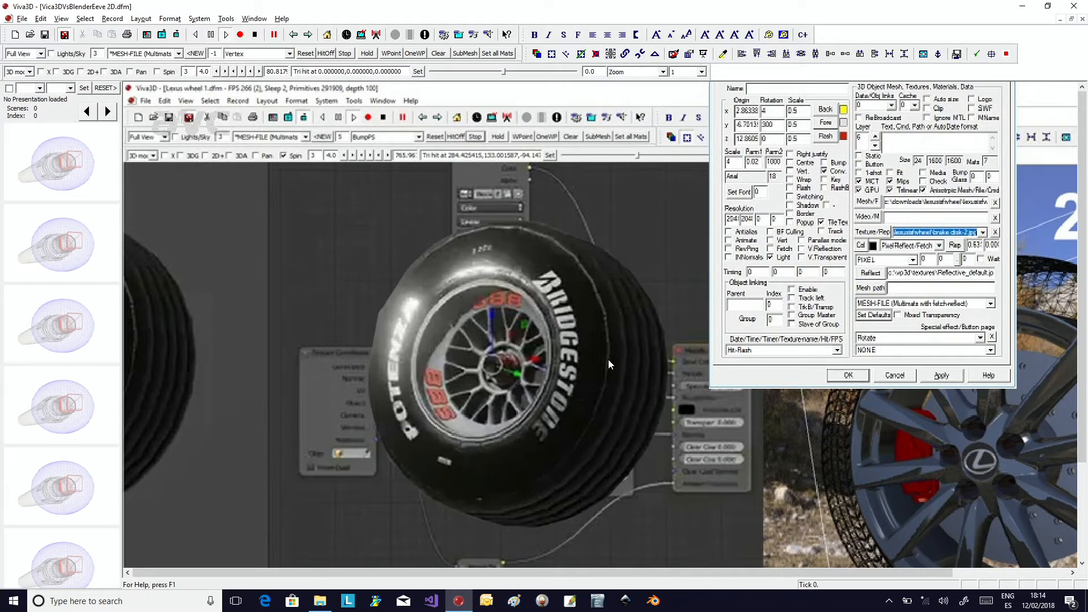
Step: Create a new scene and save it as 3D wheel 3.dfm in the LexusISFWheel folder
{"action": "left_click", "coordinate": [16, 35]}
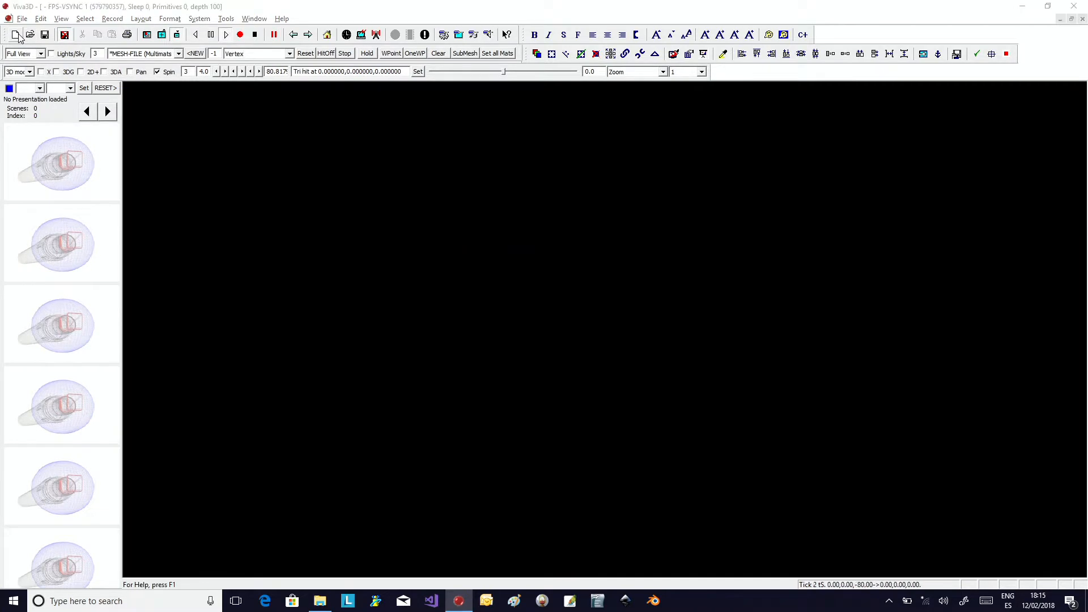
{"action": "left_click", "coordinate": [23, 19]}
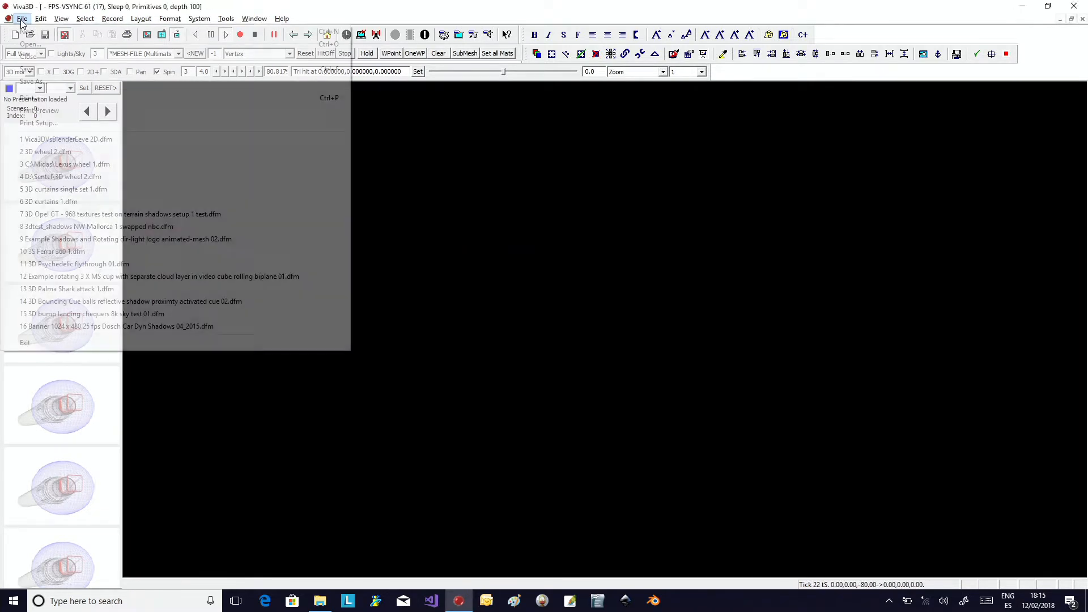
{"action": "left_click", "coordinate": [46, 80]}
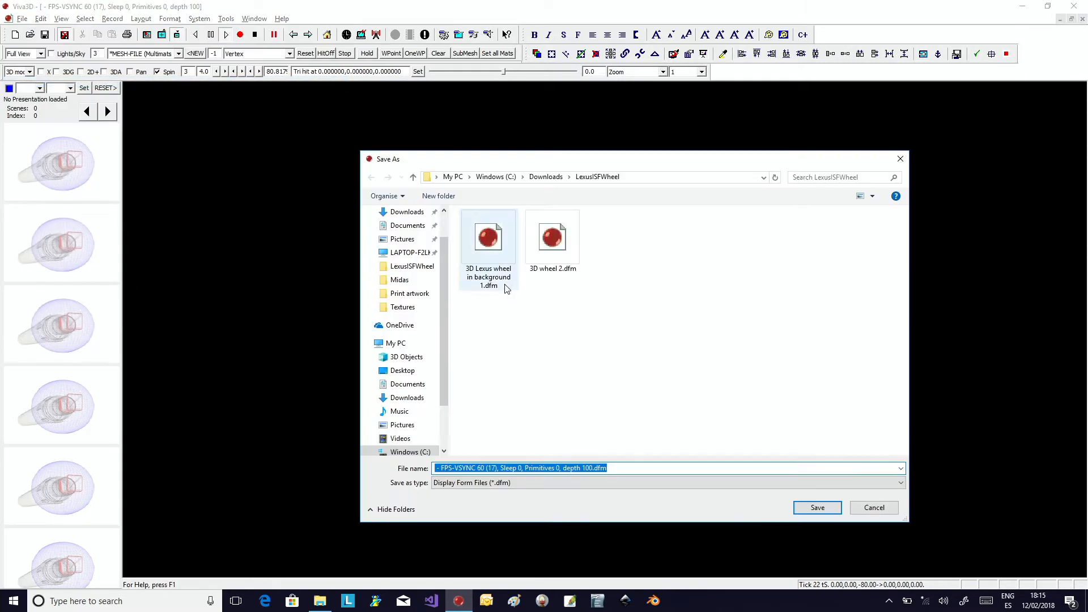
{"action": "left_click", "coordinate": [550, 249]}
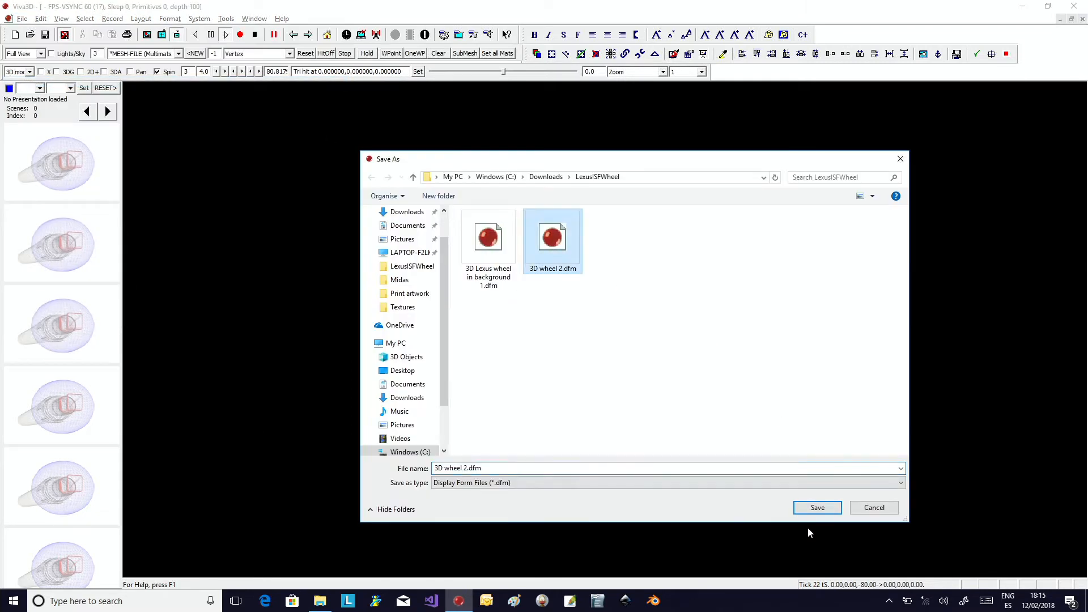
{"action": "left_click", "coordinate": [469, 469]}
{"action": "left_click", "coordinate": [468, 468]}
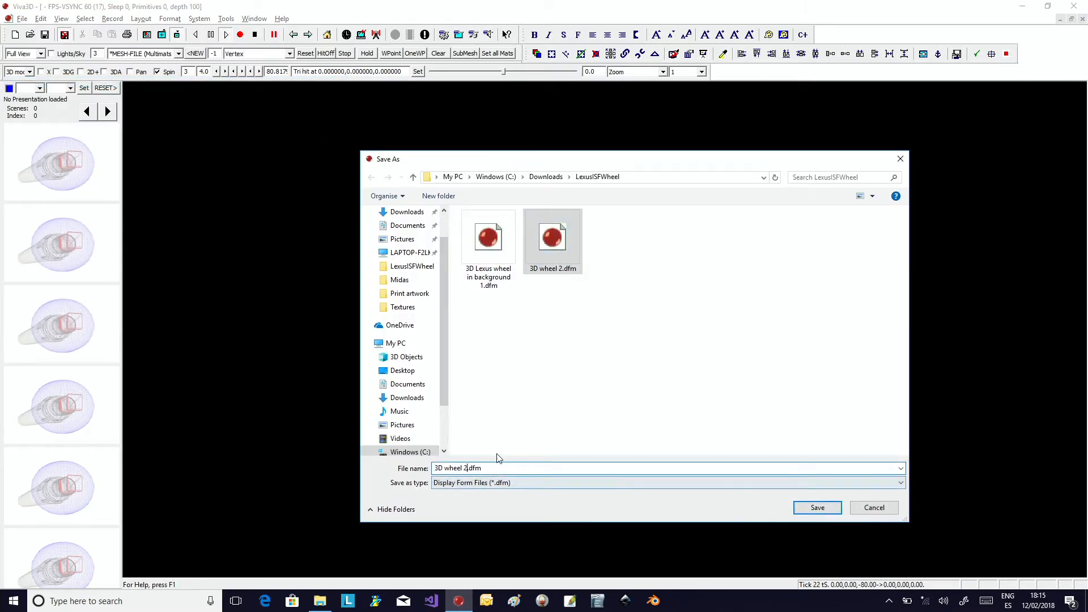
{"action": "key", "text": "BackSpace"}
{"action": "type", "text": "3"}
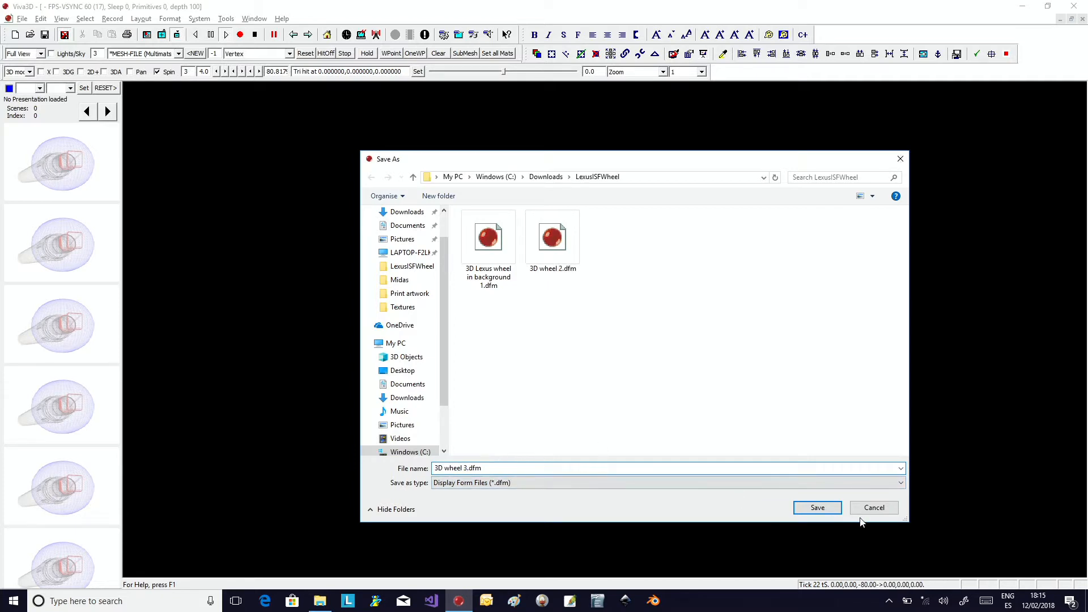
{"action": "left_click", "coordinate": [817, 508]}
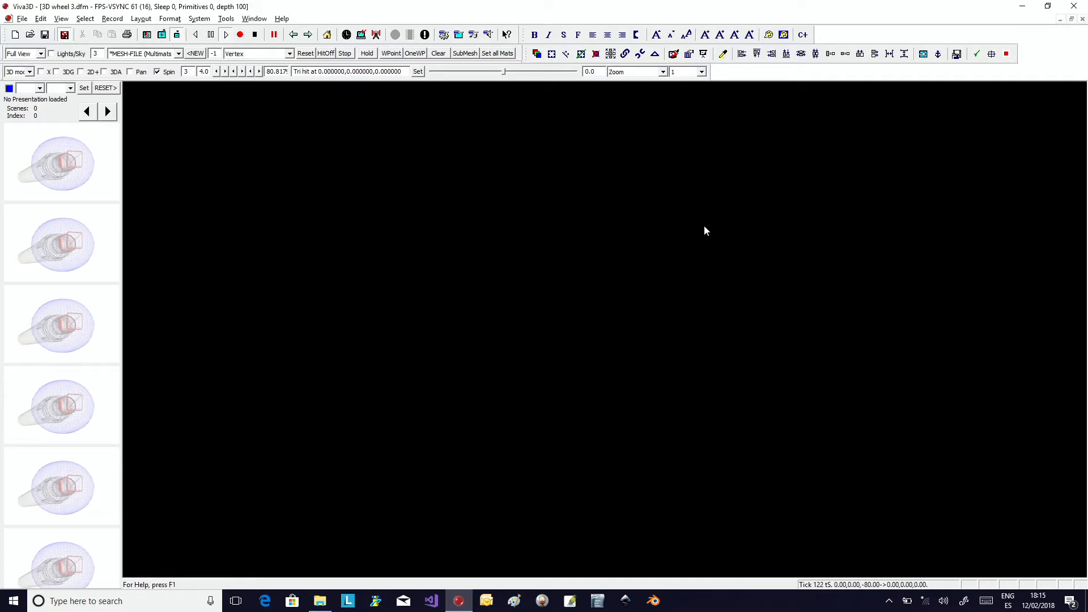
Step: Import LexusISFWheel.obj from the file explorer into the empty scene and turn the wheel so its rim faces the view at an angle
{"action": "key", "text": "alt+Tab"}
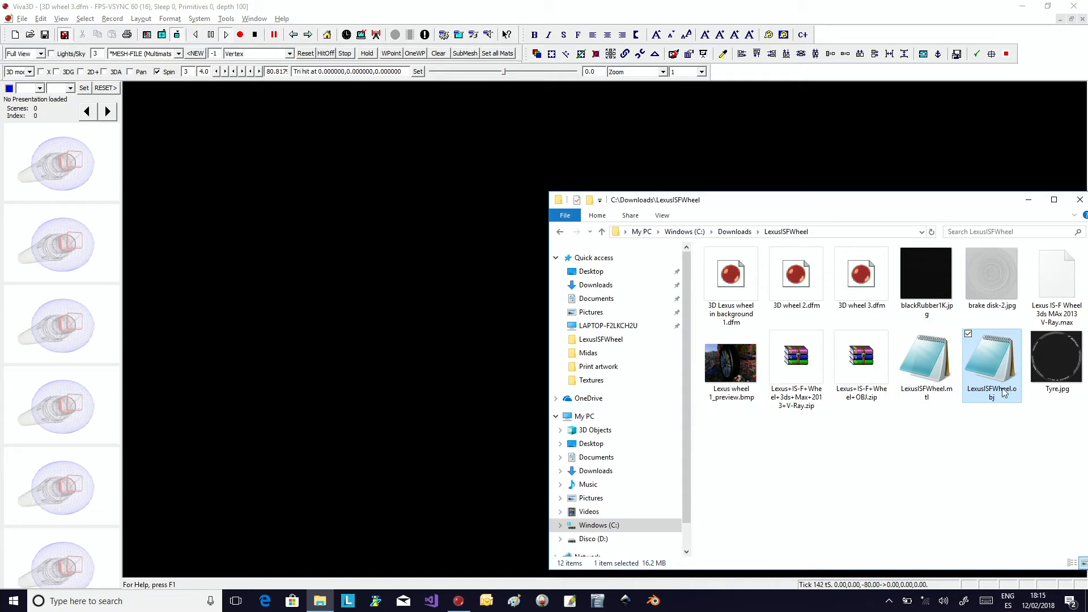
{"action": "left_click_drag", "start_coordinate": [984, 369], "coordinate": [508, 300]}
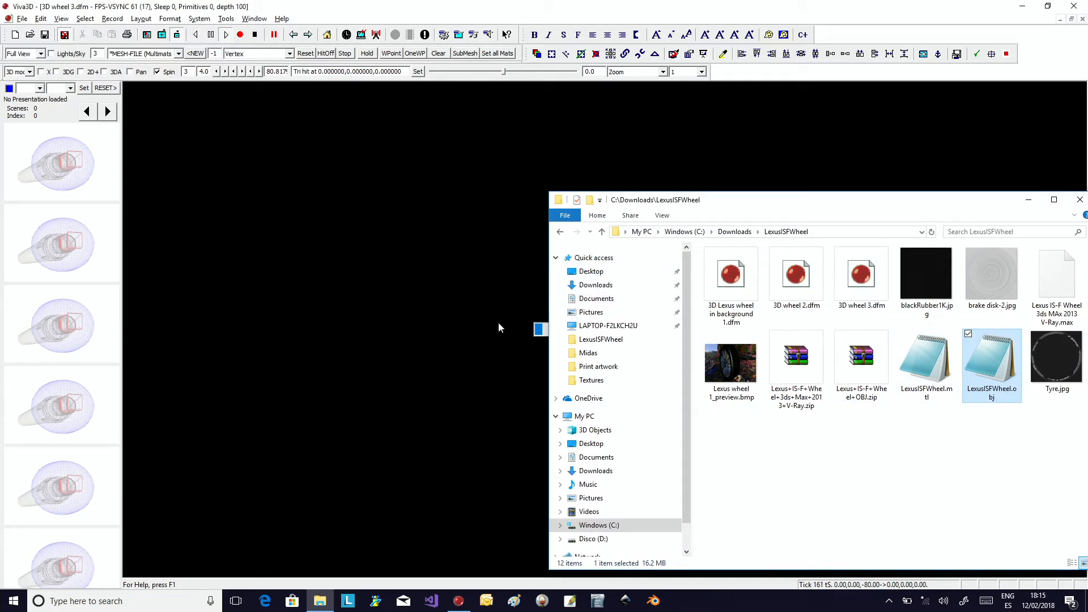
{"action": "left_click", "coordinate": [501, 355]}
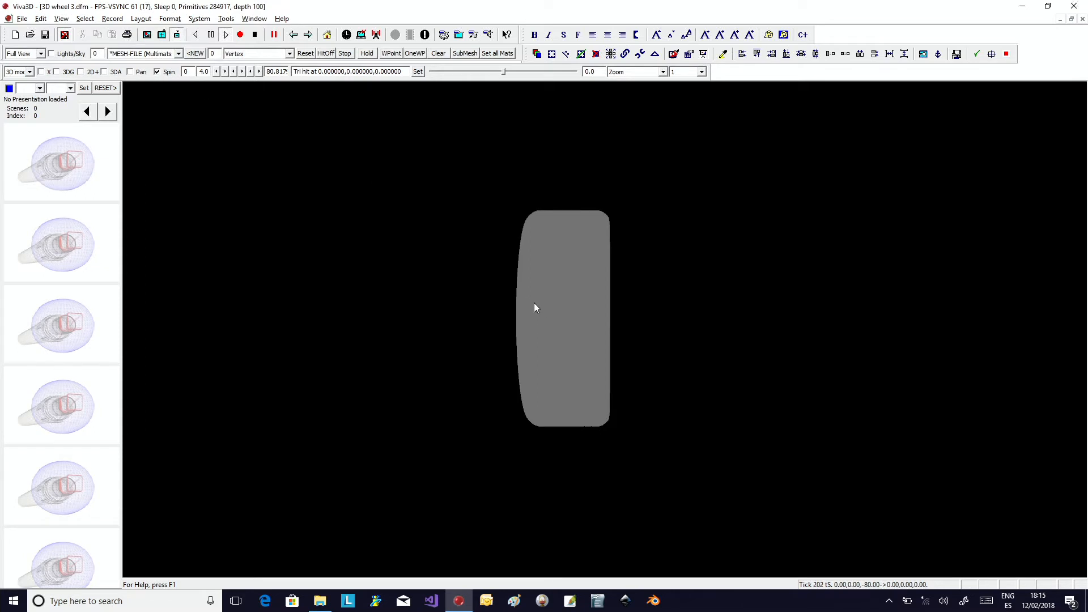
{"action": "left_click_drag", "start_coordinate": [534, 302], "coordinate": [556, 307]}
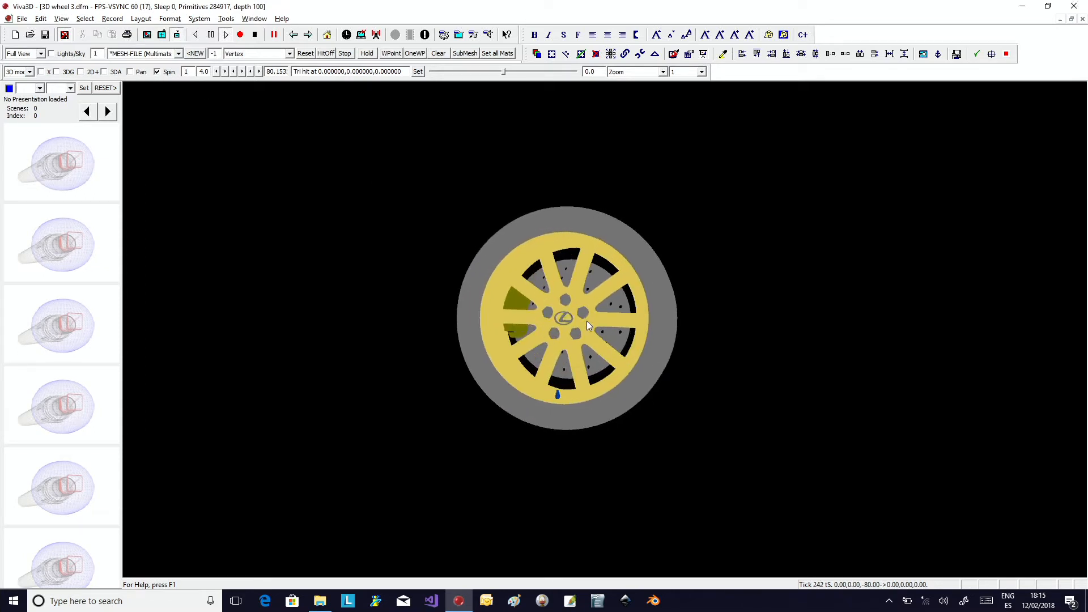
{"action": "mouse_move", "coordinate": [586, 321]}
{"action": "left_mouse_down"}
{"action": "mouse_move", "coordinate": [618, 328]}
{"action": "mouse_move", "coordinate": [590, 334]}
{"action": "left_mouse_up"}
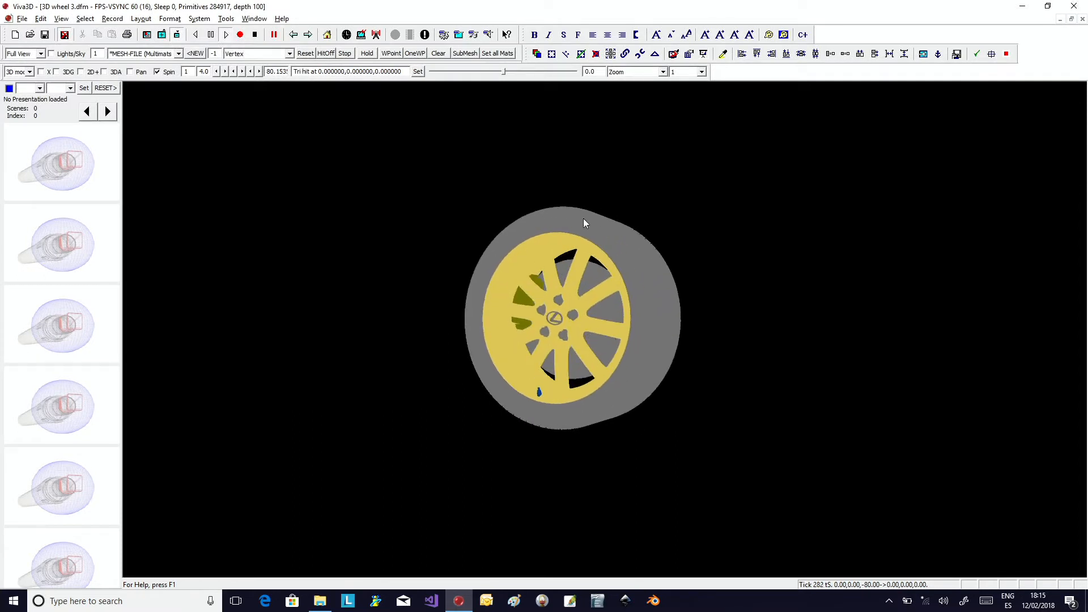
Step: In the wheel's object properties, give layer 0 a mid-grey base colour
{"action": "double_click", "coordinate": [565, 224]}
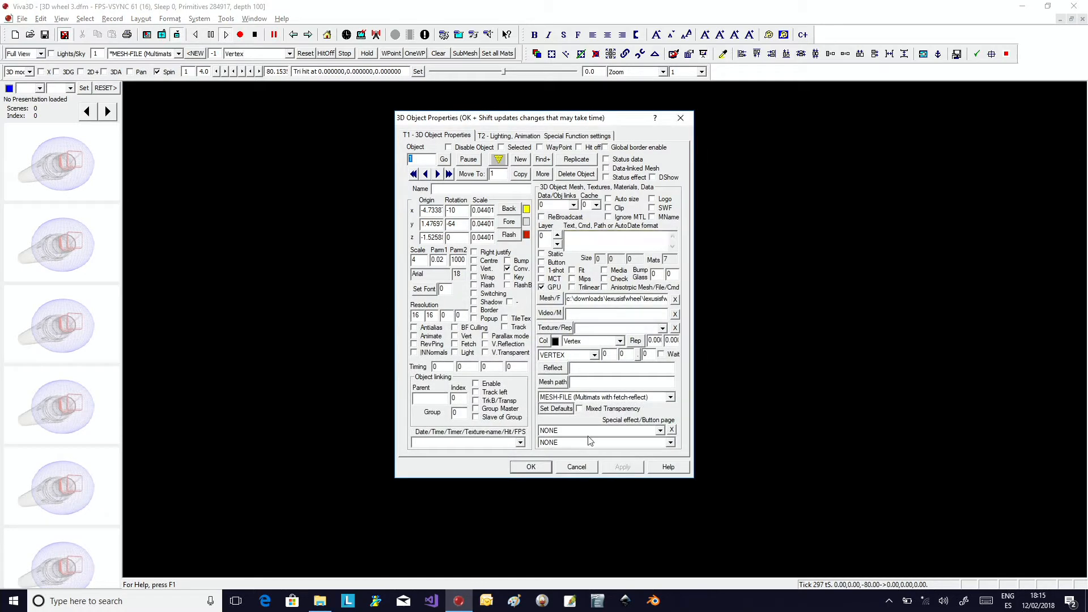
{"action": "left_click", "coordinate": [543, 342]}
{"action": "left_click", "coordinate": [536, 302]}
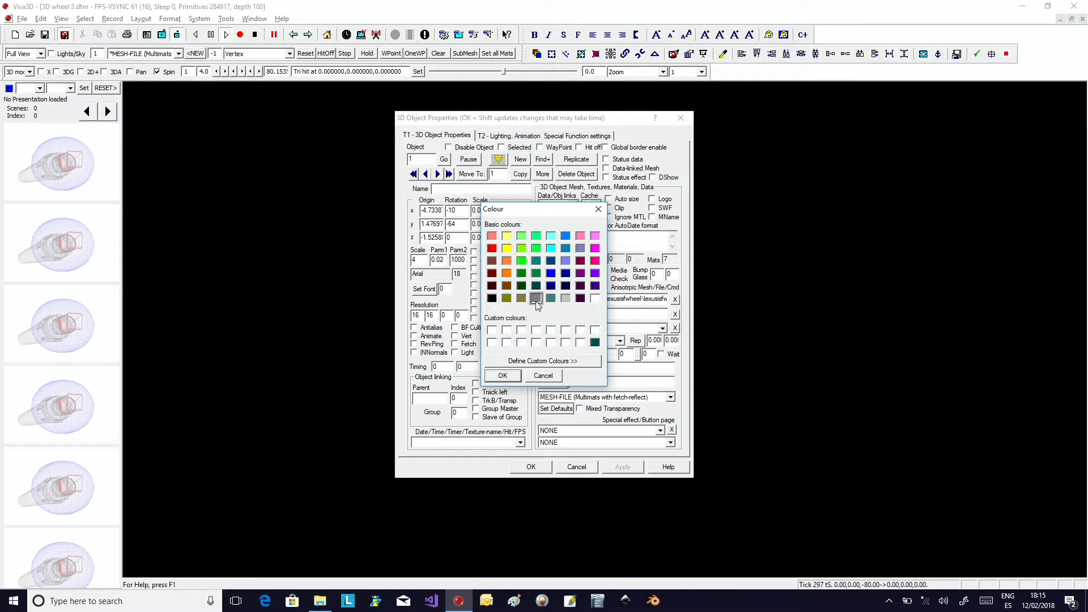
{"action": "left_click", "coordinate": [513, 378]}
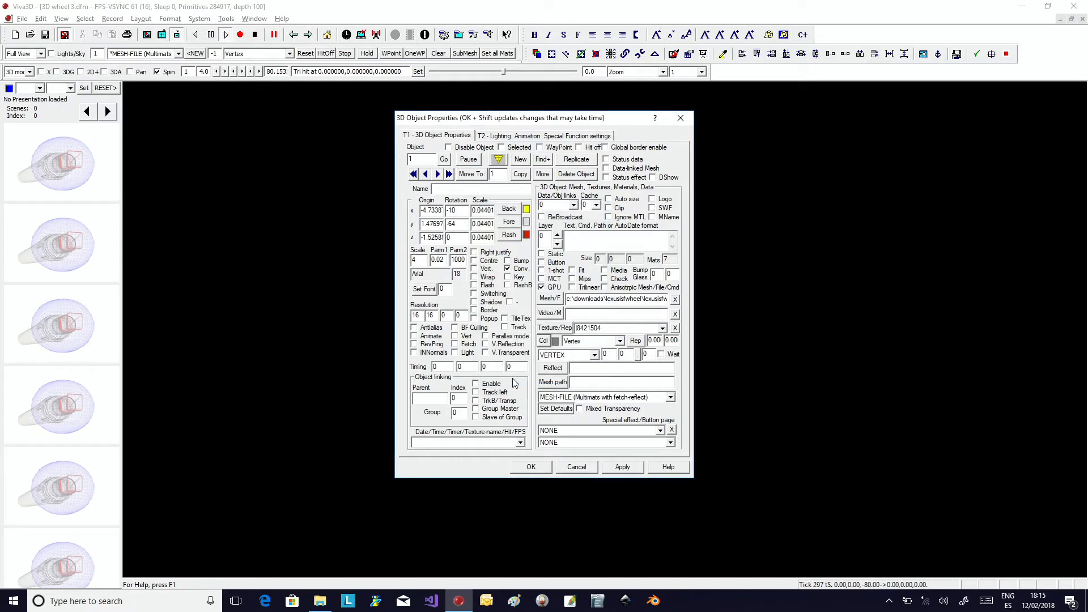
{"action": "left_click", "coordinate": [545, 341]}
{"action": "left_click", "coordinate": [551, 326]}
{"action": "left_click", "coordinate": [539, 328]}
{"action": "double_click", "coordinate": [545, 236]}
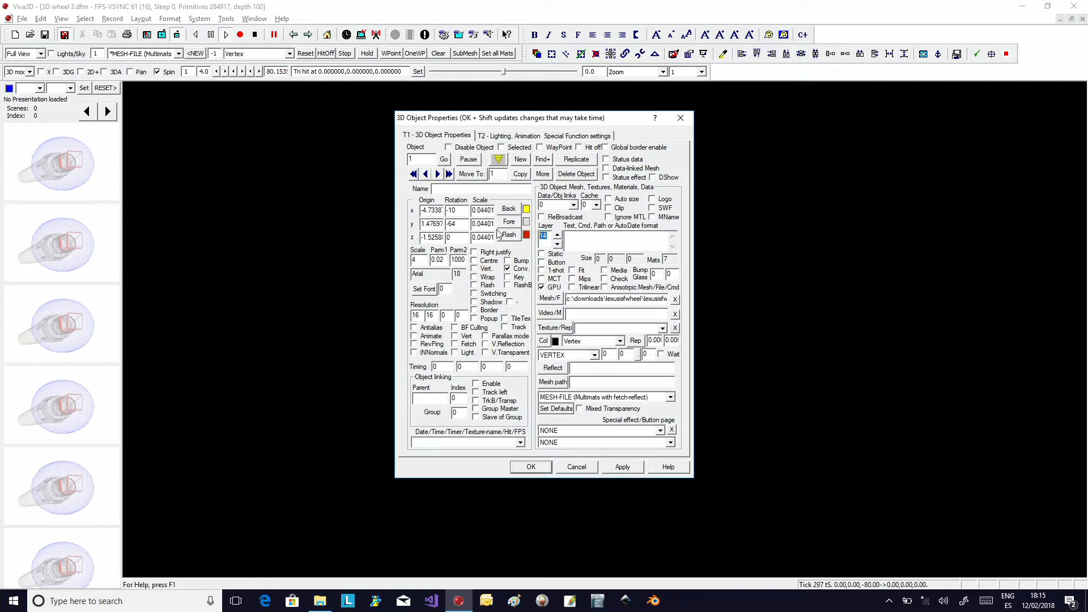
{"action": "type", "text": "0"}
Step: Set the wheel's Date/Time/Timer/Texture-name/Hit/FPS option to Hit-Flash and apply the properties
{"action": "left_click", "coordinate": [471, 444]}
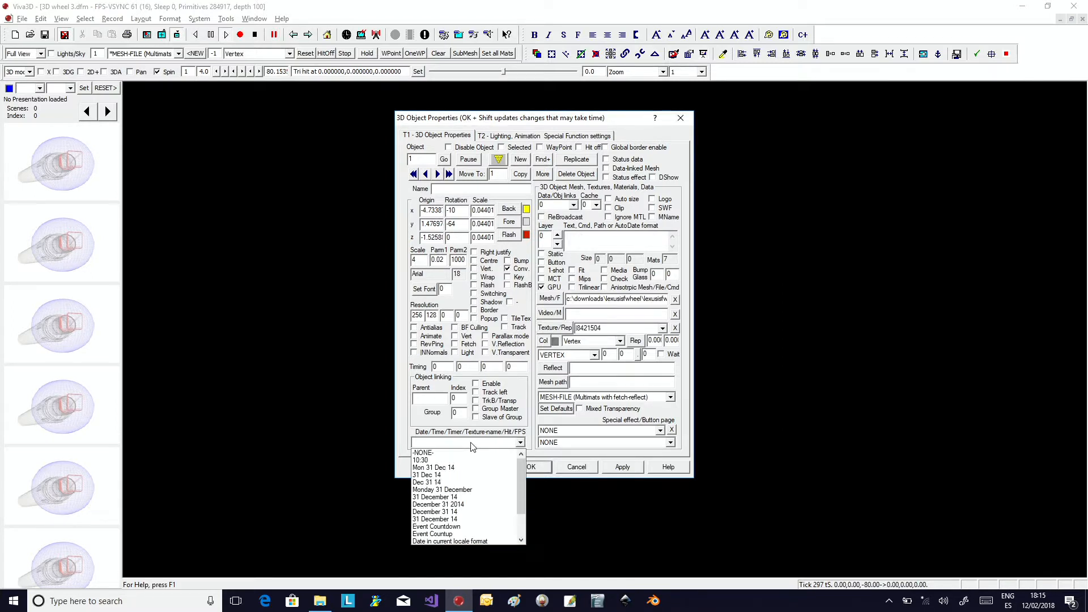
{"action": "scroll", "coordinate": [459, 510], "scroll_direction": "down", "scroll_amount": 5}
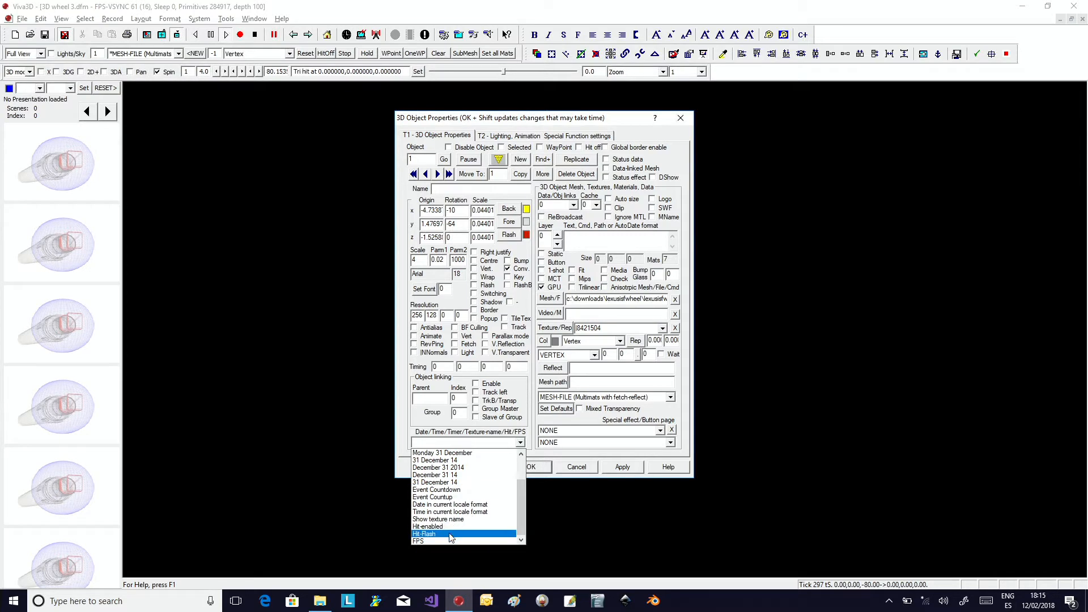
{"action": "left_click", "coordinate": [453, 534]}
{"action": "left_click", "coordinate": [530, 467]}
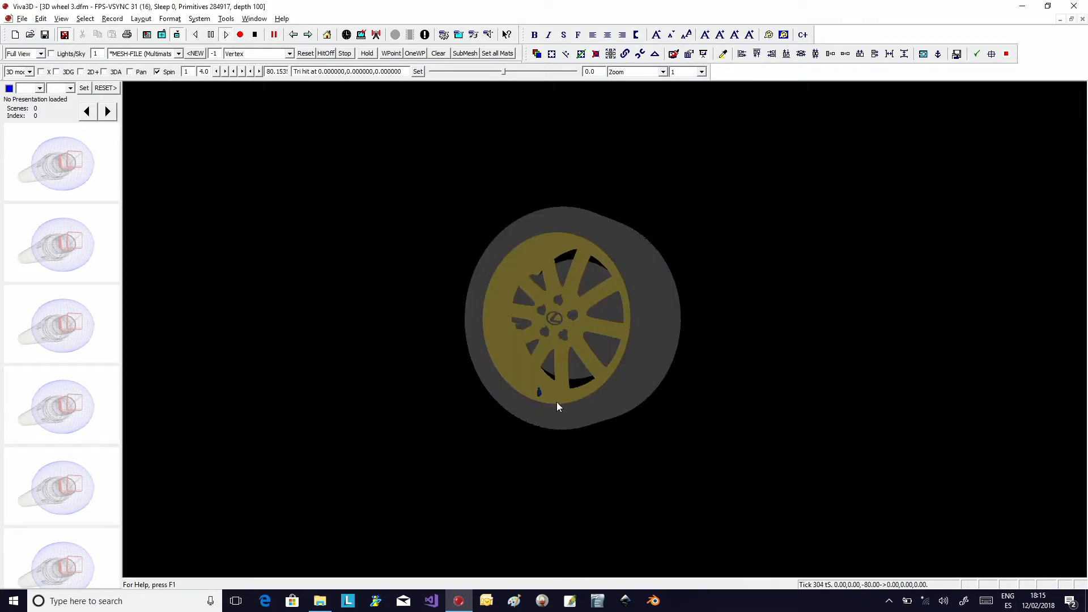
Step: Test the hit flash on the tyre, the wheel nuts and the brake disc
{"action": "left_click", "coordinate": [620, 248]}
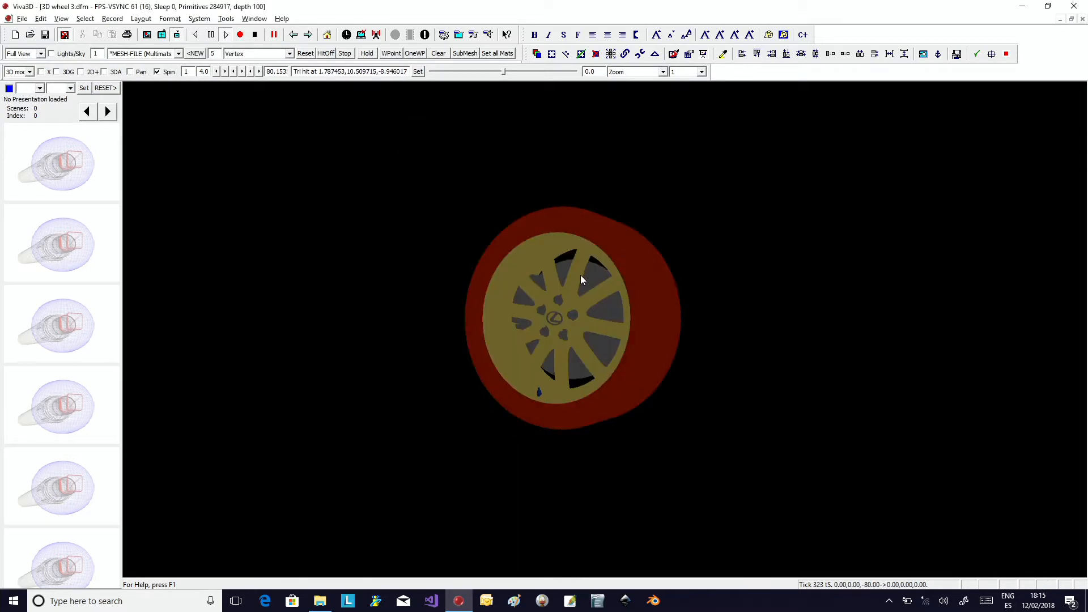
{"action": "left_click", "coordinate": [559, 302]}
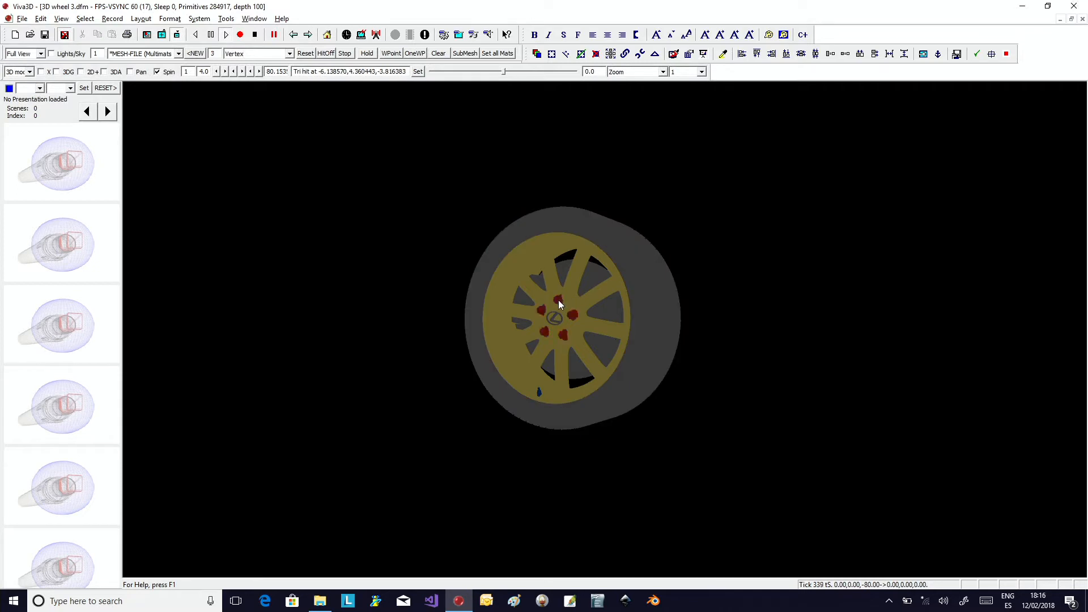
{"action": "left_click", "coordinate": [588, 277]}
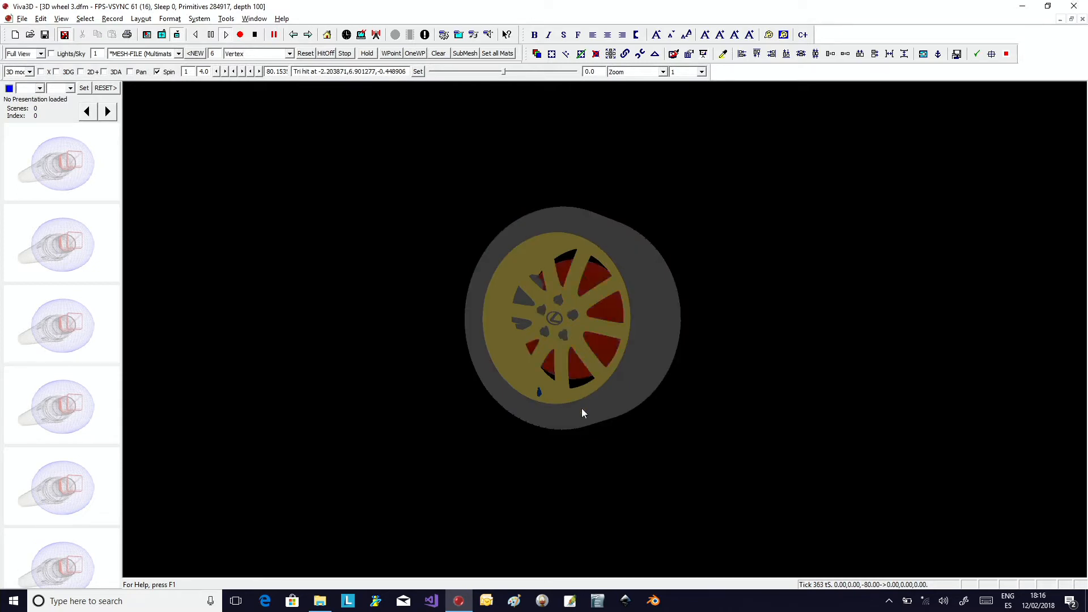
Step: Set the wheel's layer 0 shader to PIXEL, replicate the shader setting, and apply the object properties
{"action": "double_click", "coordinate": [557, 223]}
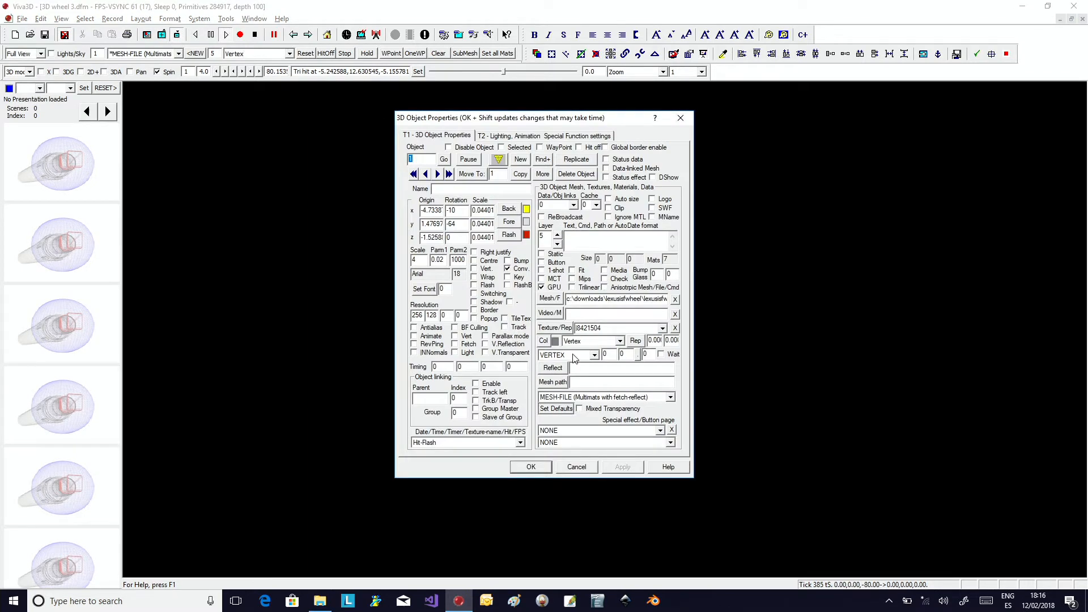
{"action": "left_click", "coordinate": [558, 235]}
{"action": "left_click", "coordinate": [558, 235]}
{"action": "left_click", "coordinate": [558, 236]}
{"action": "left_click", "coordinate": [558, 235]}
{"action": "left_click", "coordinate": [558, 235]}
{"action": "left_click", "coordinate": [561, 355]}
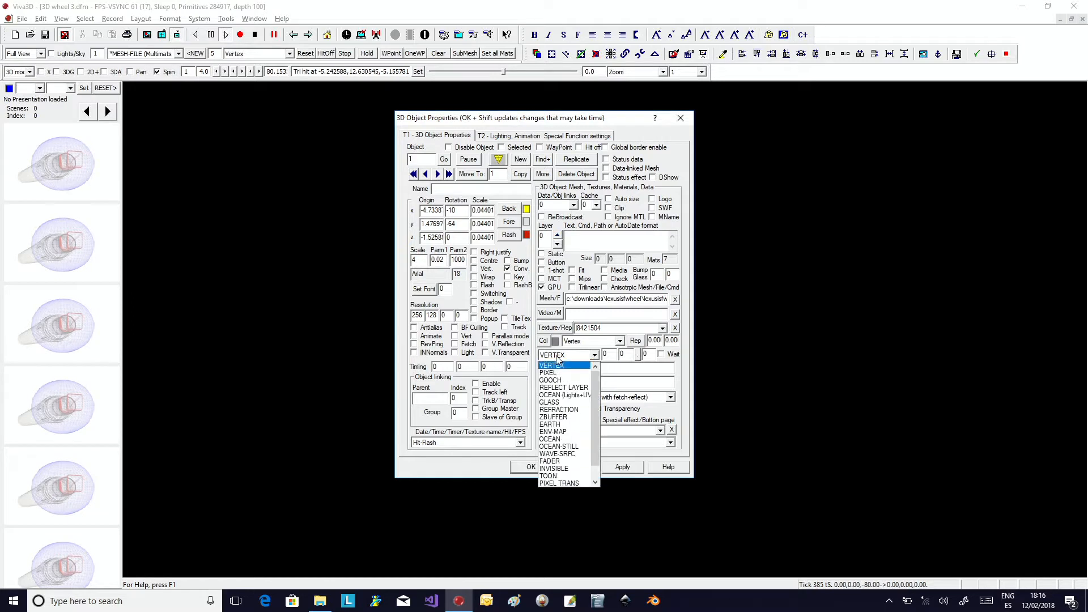
{"action": "left_click", "coordinate": [553, 367]}
{"action": "left_click", "coordinate": [531, 323]}
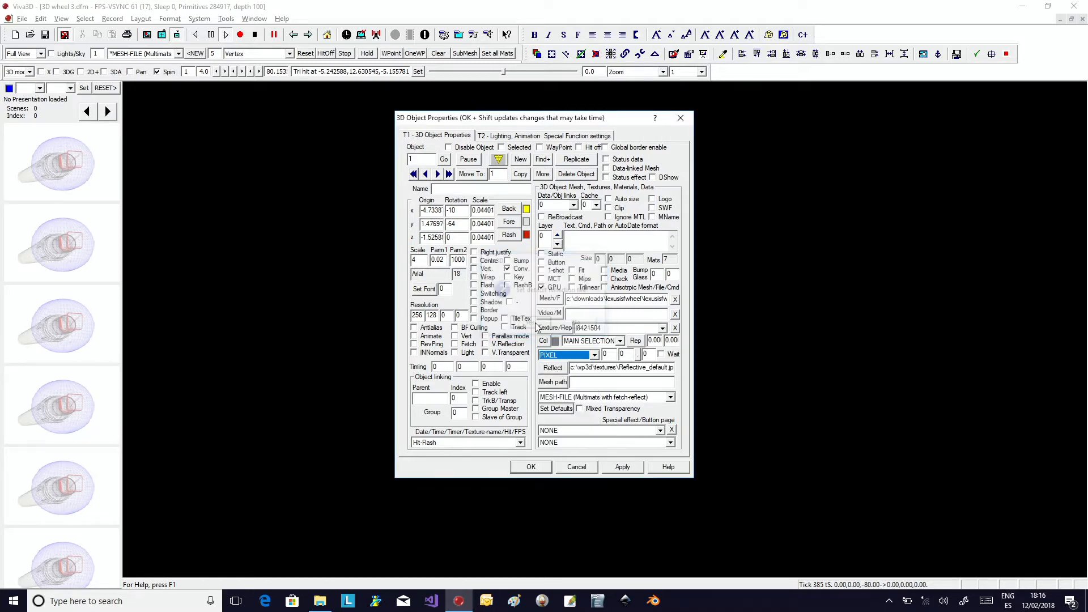
{"action": "left_click", "coordinate": [633, 343]}
{"action": "left_click", "coordinate": [566, 325]}
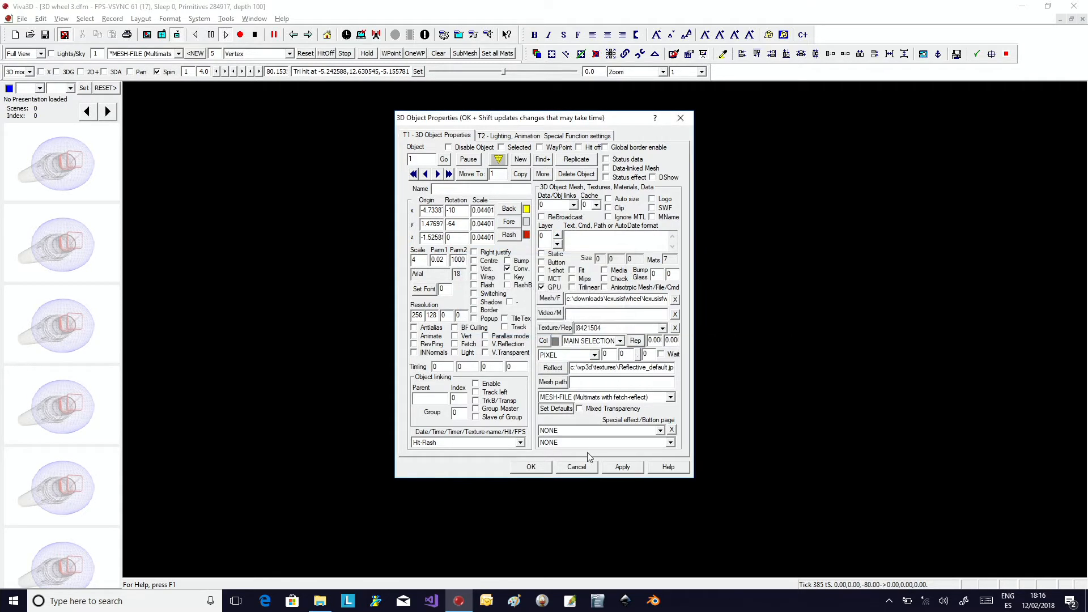
{"action": "left_click", "coordinate": [548, 469]}
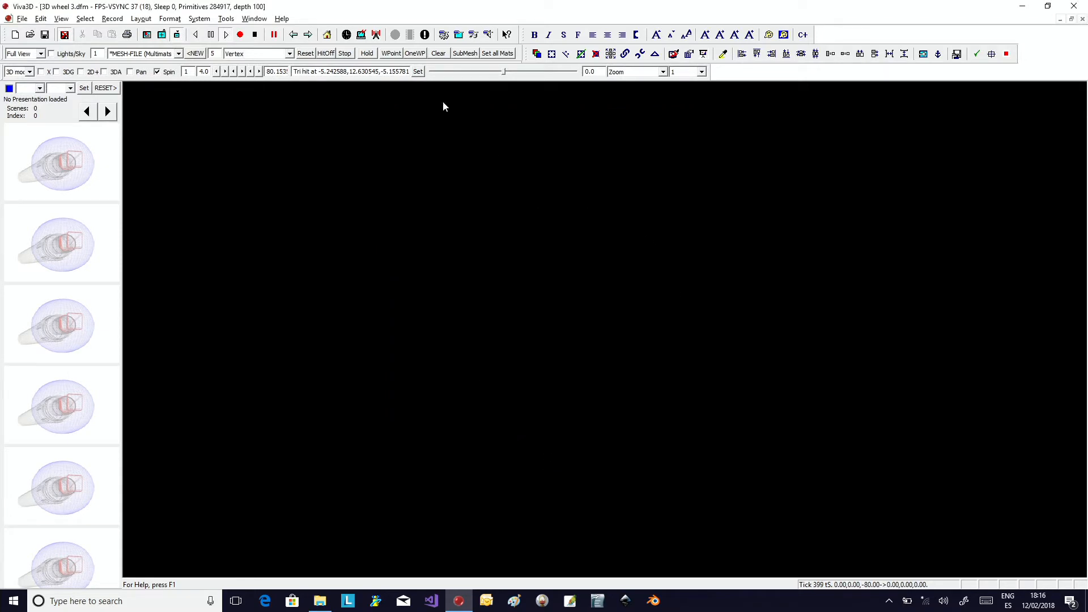
Step: Add a new light object to the scene to illuminate the wheel
{"action": "left_click", "coordinate": [178, 54]}
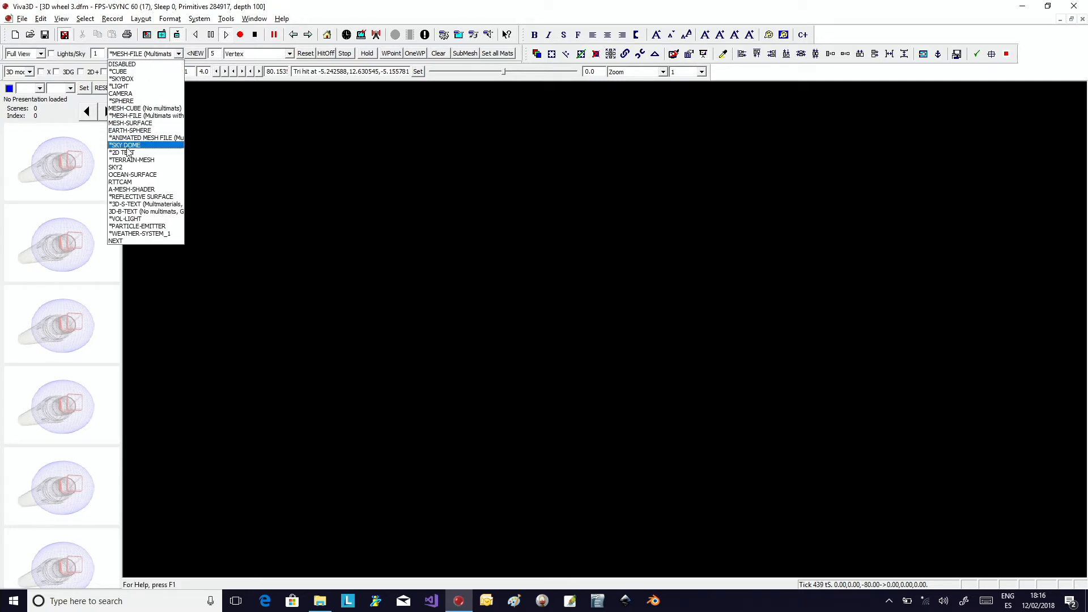
{"action": "left_click", "coordinate": [120, 86]}
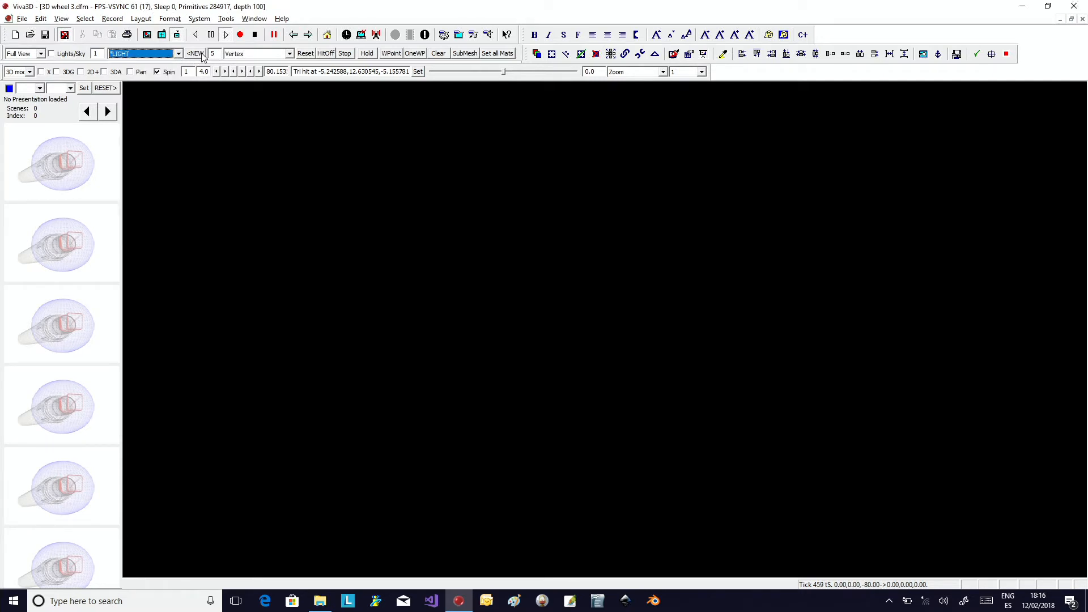
{"action": "left_click", "coordinate": [198, 54]}
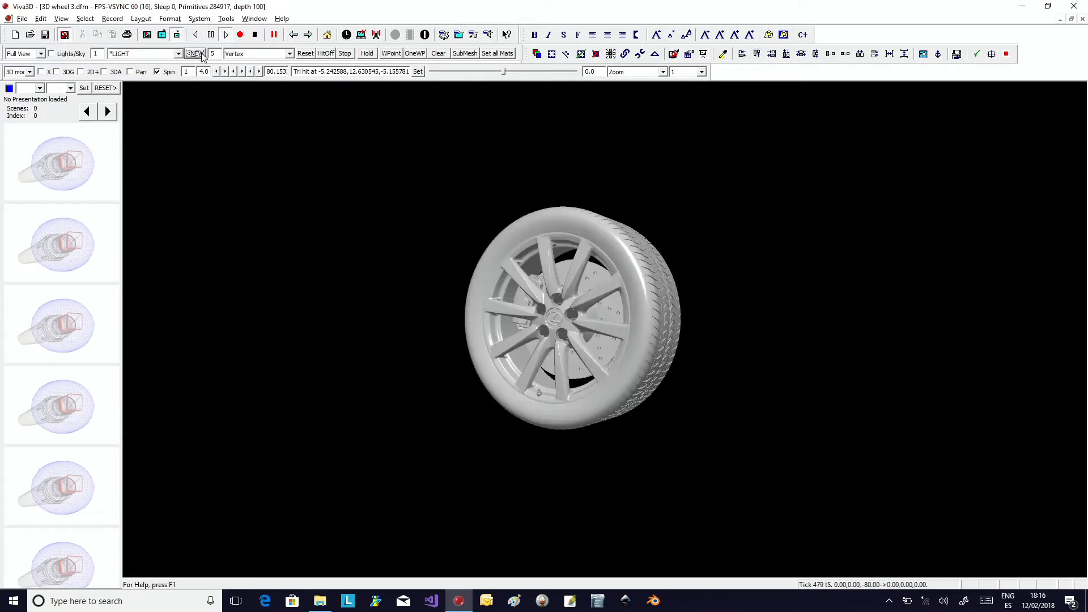
Step: Turn the wheel to show its tread and set the tyre material's specular level to 185
{"action": "left_click", "coordinate": [560, 339]}
{"action": "mouse_move", "coordinate": [581, 343]}
{"action": "left_mouse_down"}
{"action": "mouse_move", "coordinate": [596, 344]}
{"action": "mouse_move", "coordinate": [586, 345]}
{"action": "left_mouse_up"}
{"action": "left_click", "coordinate": [588, 348]}
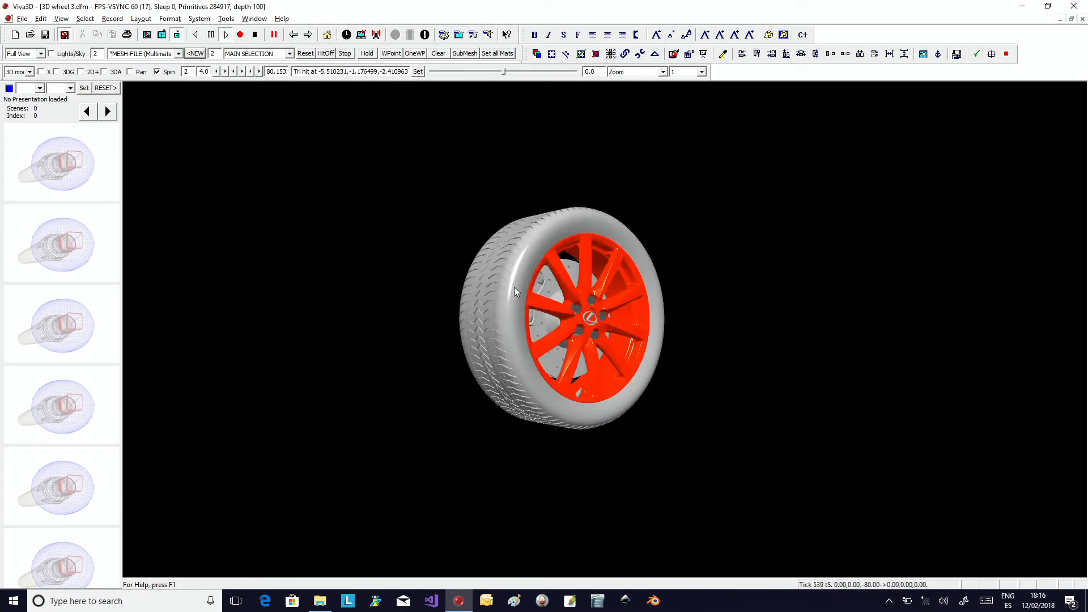
{"action": "left_click", "coordinate": [515, 277]}
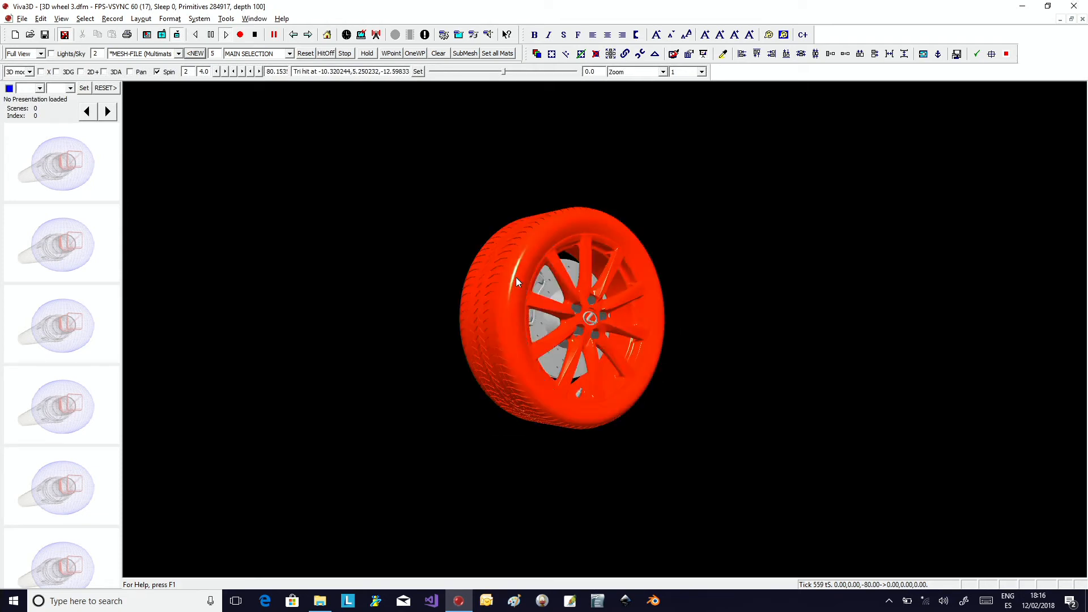
{"action": "left_click", "coordinate": [663, 72]}
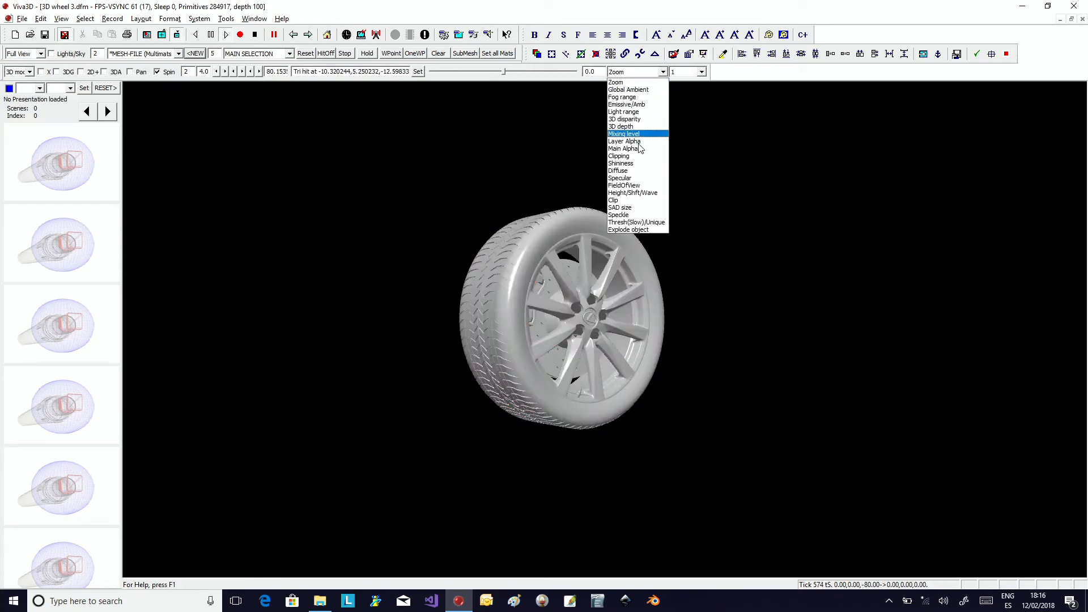
{"action": "left_click", "coordinate": [626, 178]}
{"action": "left_click_drag", "start_coordinate": [505, 77], "coordinate": [455, 77]}
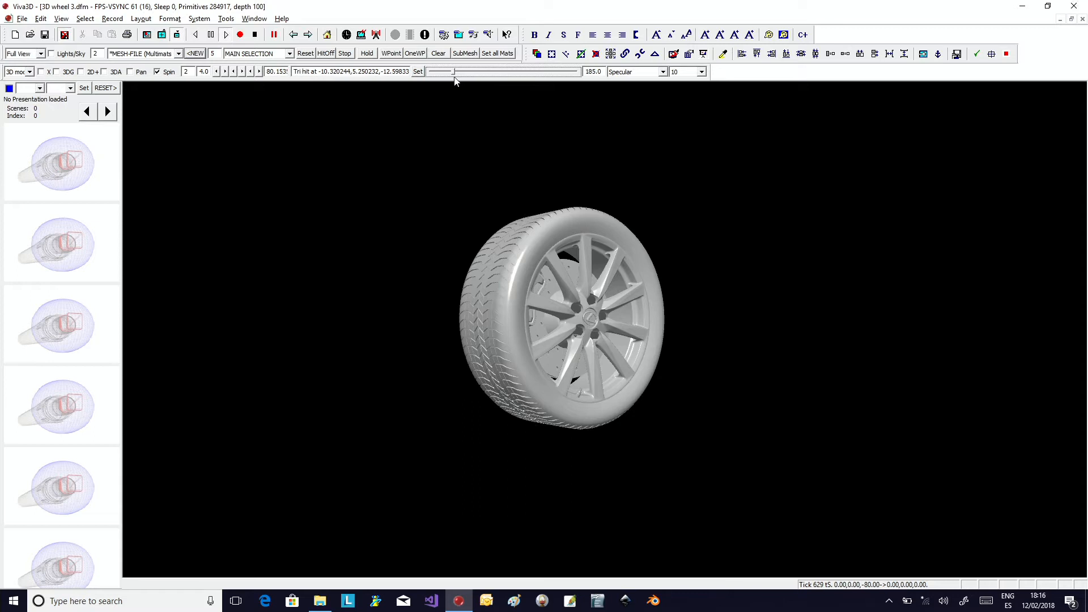
Step: Set the shininess of the tyre material to 98
{"action": "left_click", "coordinate": [559, 231]}
{"action": "left_click", "coordinate": [652, 72]}
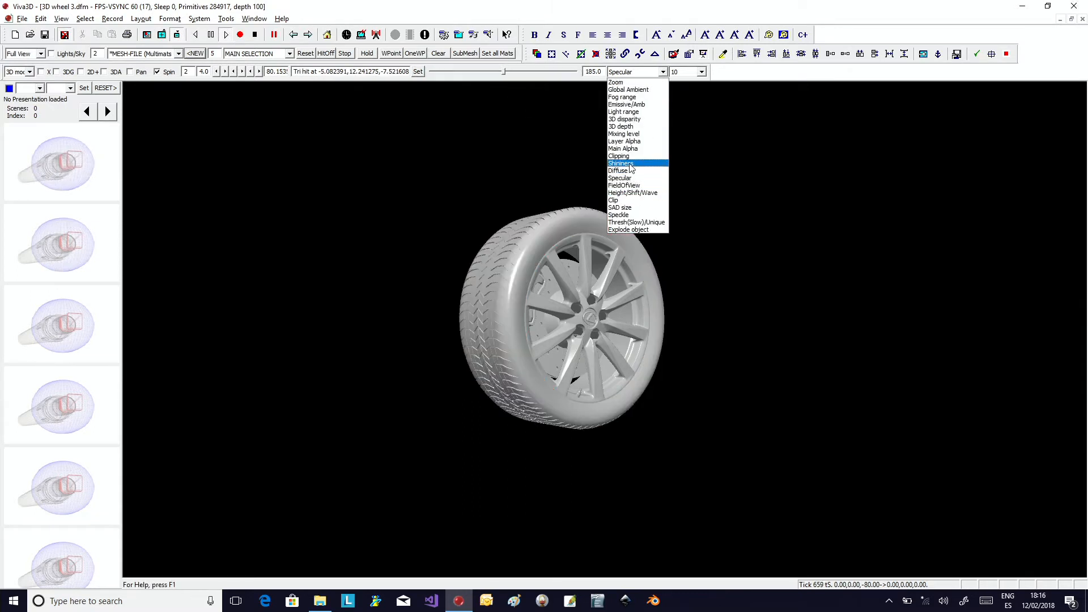
{"action": "left_click", "coordinate": [624, 164]}
{"action": "left_click_drag", "start_coordinate": [506, 74], "coordinate": [463, 77]}
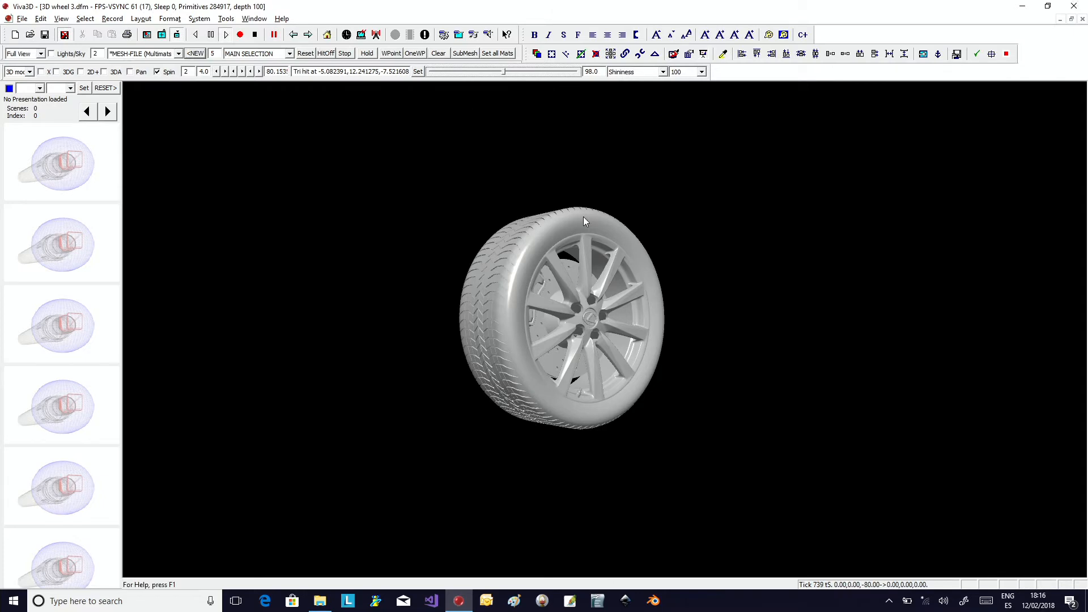
Step: Apply blackRubber1K.jpg from the LexusISFWheel folder to the tyre as its texture
{"action": "key", "text": "alt+Tab"}
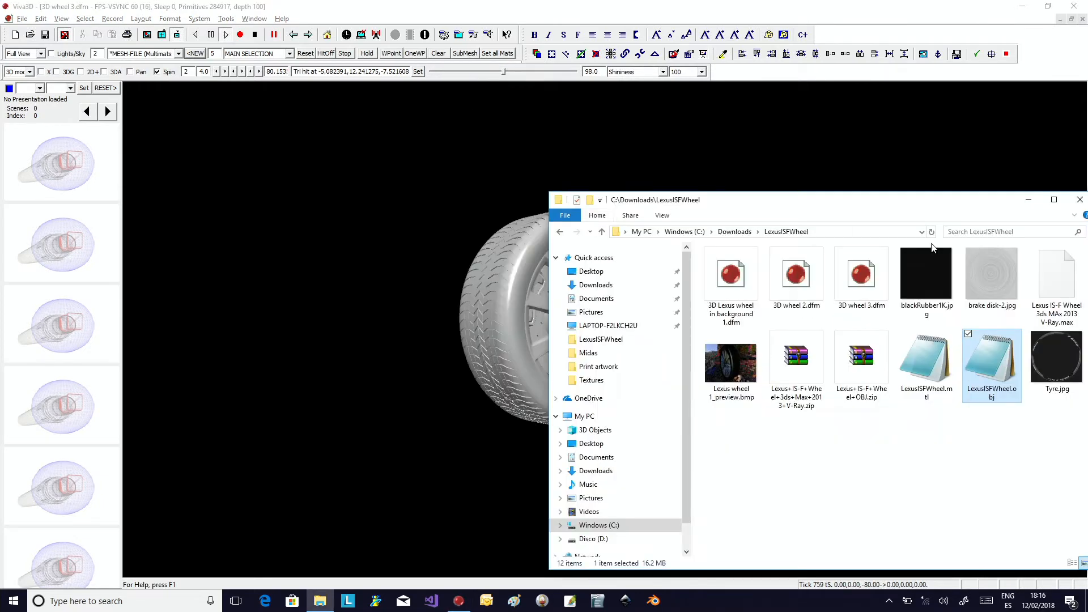
{"action": "left_click_drag", "start_coordinate": [896, 205], "coordinate": [1070, 186]}
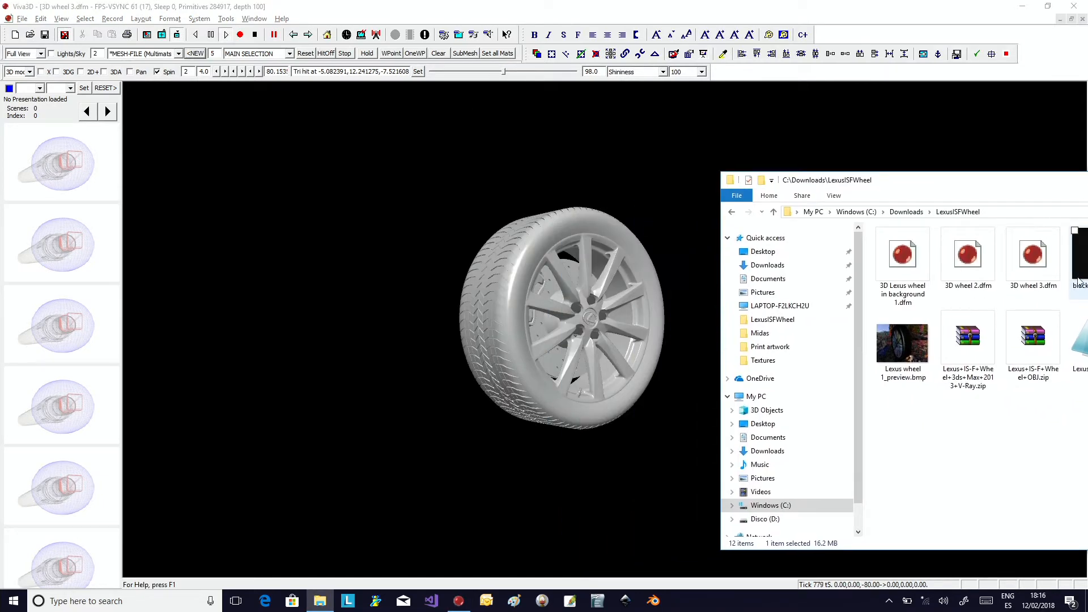
{"action": "left_click_drag", "start_coordinate": [1082, 272], "coordinate": [571, 221]}
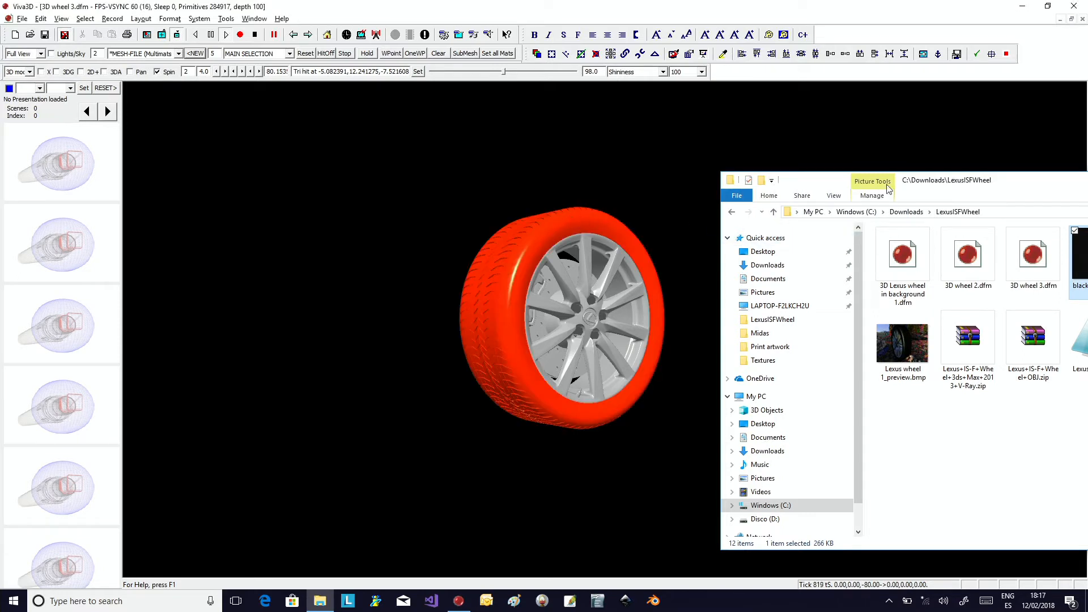
Step: Apply Tyre.jpg from the LexusISFWheel folder to the wheel rim as its texture
{"action": "left_click_drag", "start_coordinate": [951, 184], "coordinate": [761, 172]}
{"action": "left_click_drag", "start_coordinate": [933, 168], "coordinate": [1001, 166]}
{"action": "left_click_drag", "start_coordinate": [1077, 320], "coordinate": [561, 312]}
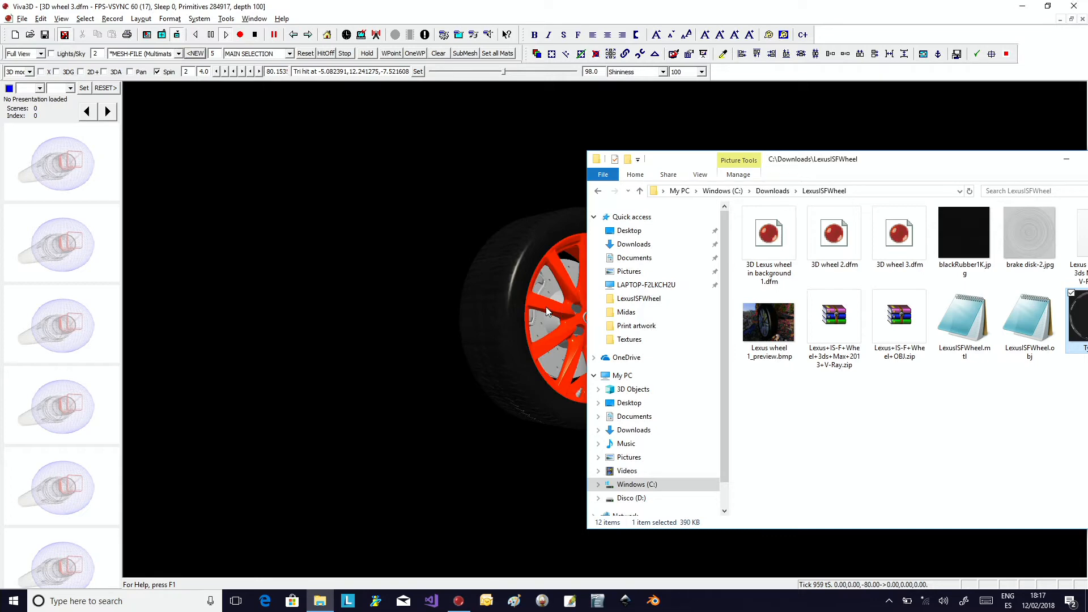
Step: Copy the tyre.jpg texture path from the rim's properties and paste it into the tyre's texture setting
{"action": "left_click", "coordinate": [547, 310]}
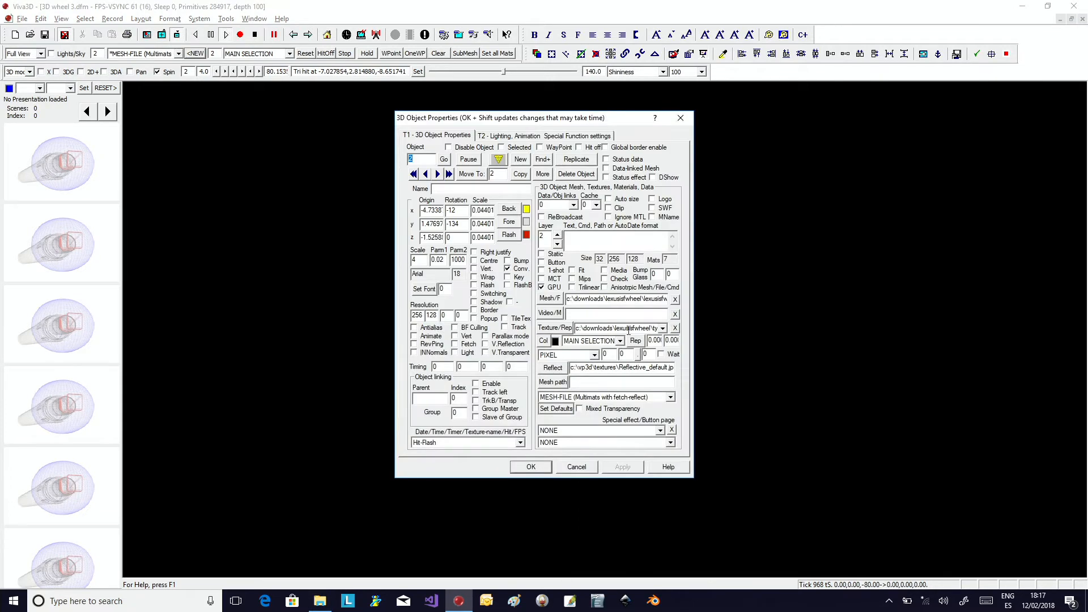
{"action": "double_click", "coordinate": [629, 329]}
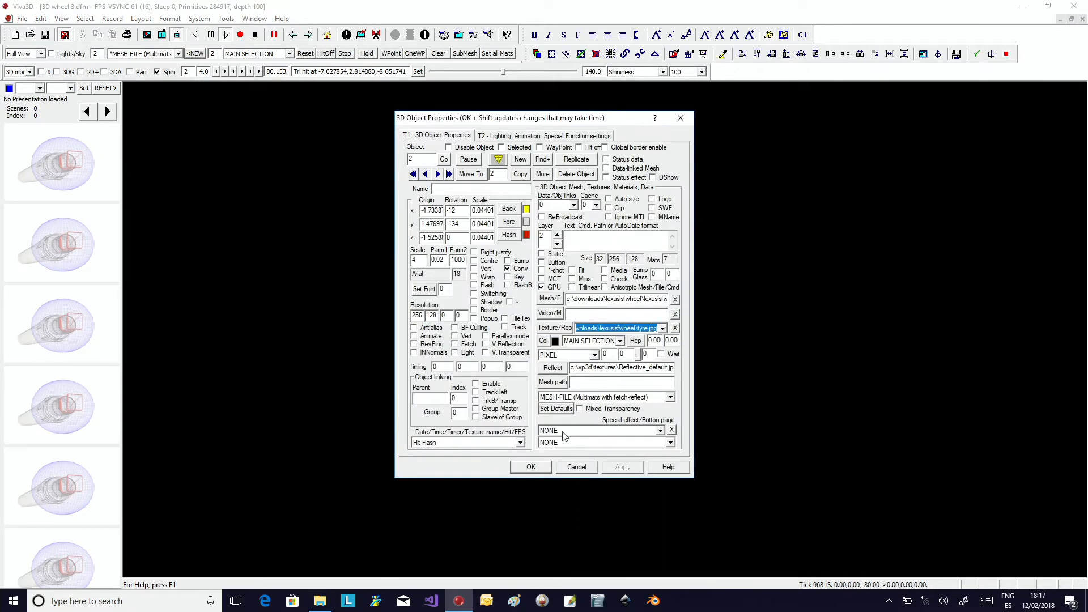
{"action": "left_click", "coordinate": [576, 467]}
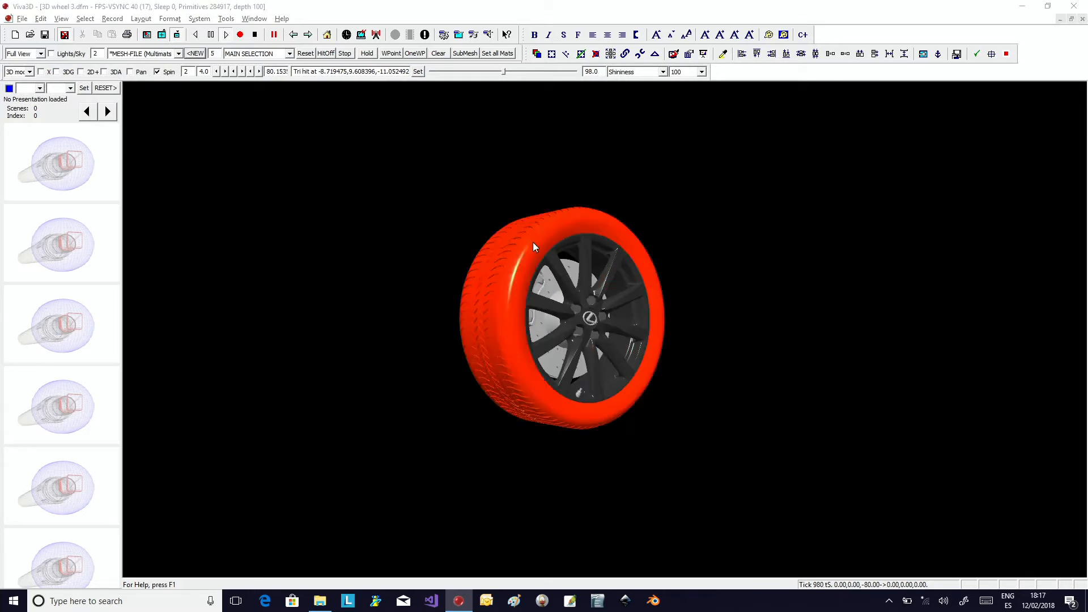
{"action": "double_click", "coordinate": [533, 243]}
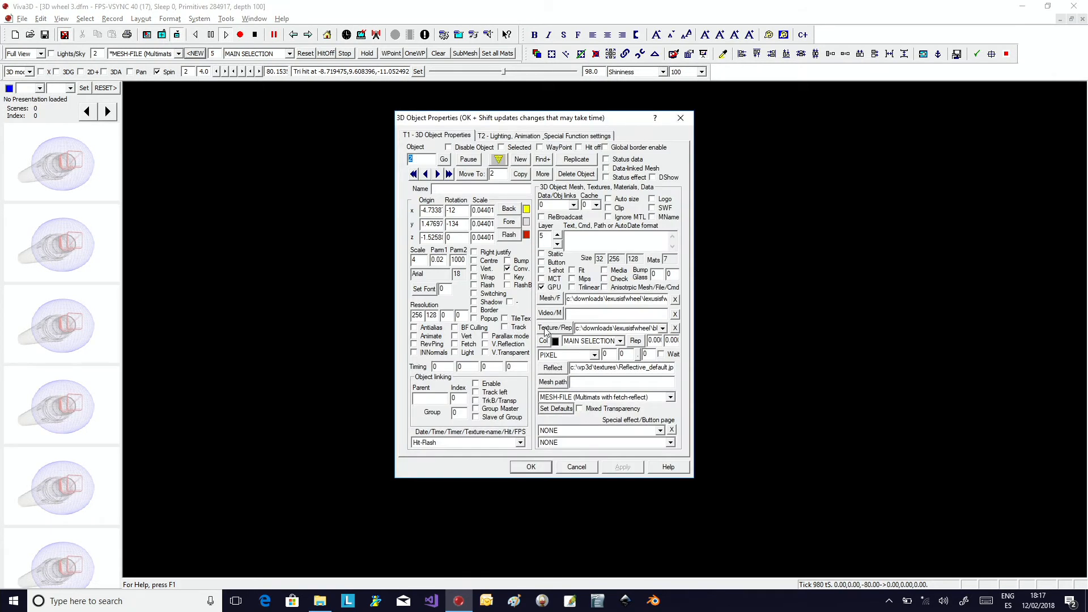
{"action": "left_click", "coordinate": [546, 328]}
{"action": "double_click", "coordinate": [580, 328]}
{"action": "key", "text": "ctrl+v"}
{"action": "left_click", "coordinate": [548, 471]}
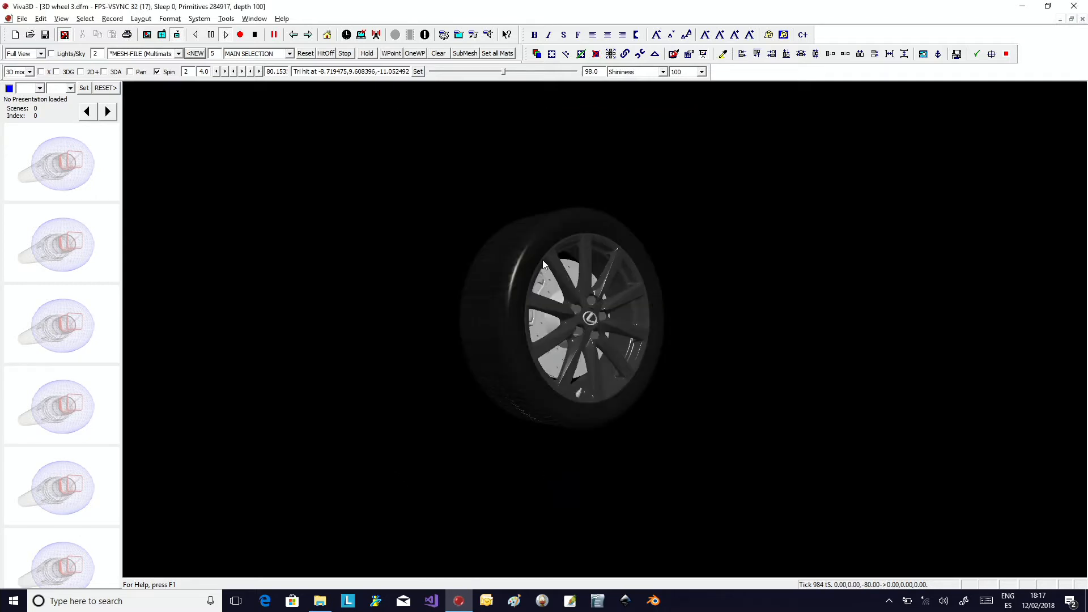
Step: Set the tyre layer's material type to BumpPS in its object properties and check the tyre up close
{"action": "double_click", "coordinate": [539, 251]}
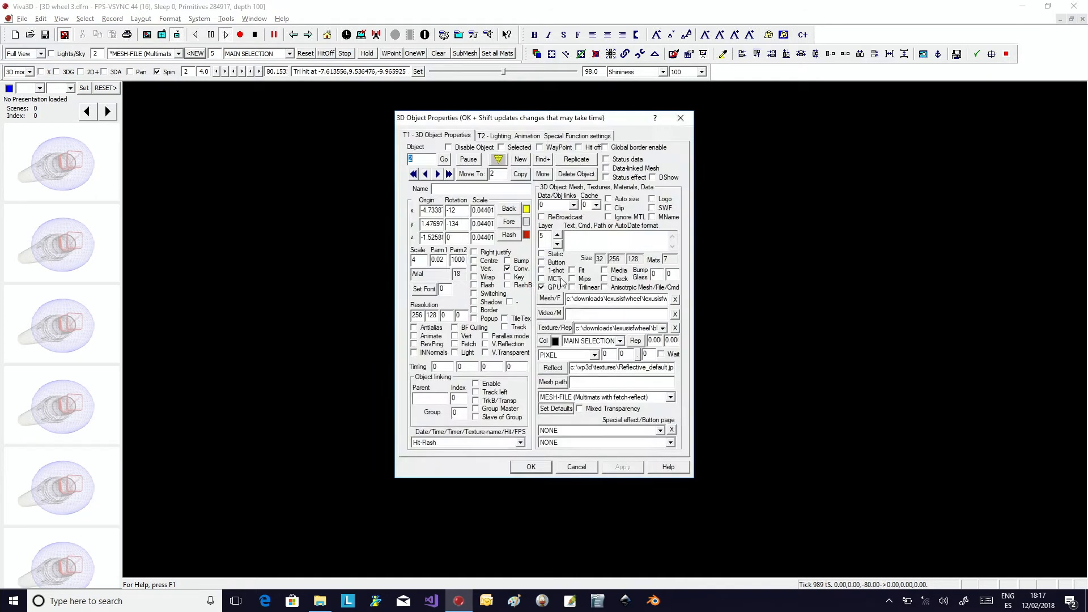
{"action": "left_click", "coordinate": [581, 347]}
{"action": "left_click", "coordinate": [581, 398]}
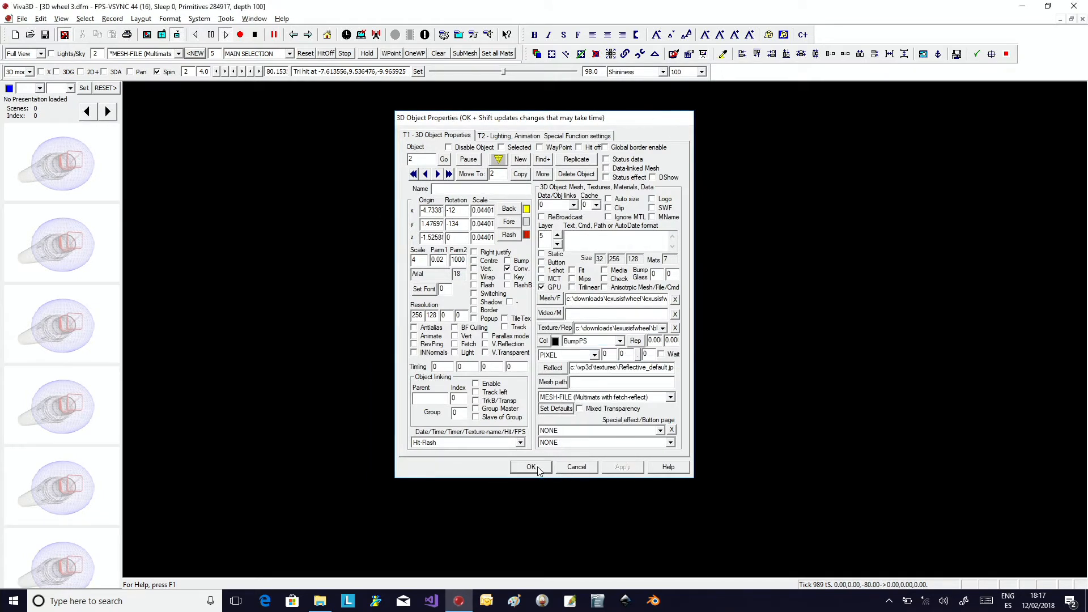
{"action": "left_click", "coordinate": [532, 467]}
{"action": "scroll", "coordinate": [554, 376], "scroll_direction": "up", "scroll_amount": 7}
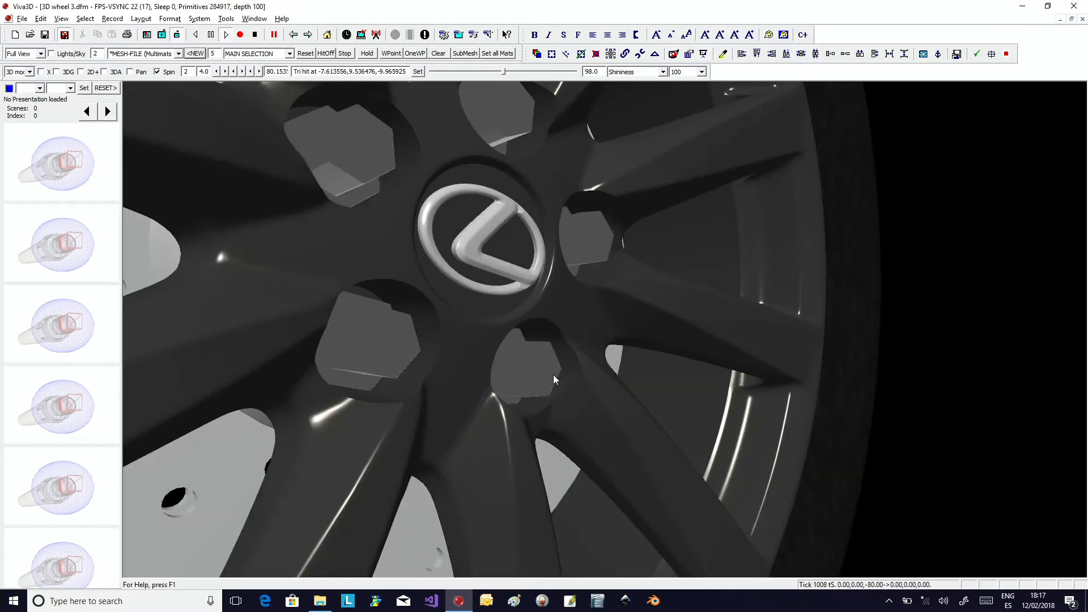
{"action": "scroll", "coordinate": [554, 375], "scroll_direction": "down", "scroll_amount": 3}
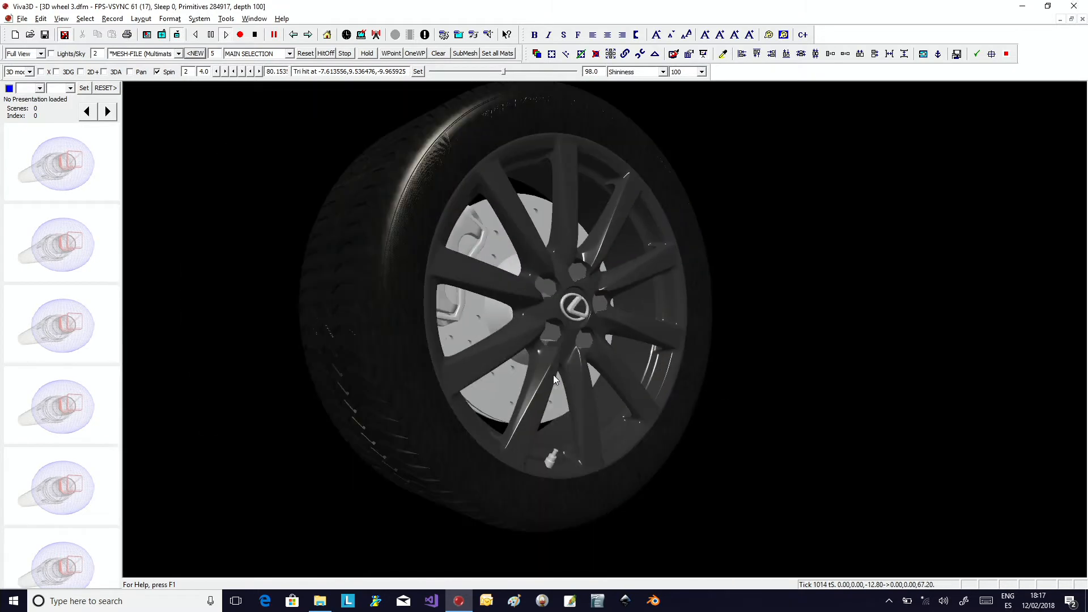
{"action": "left_click", "coordinate": [462, 147]}
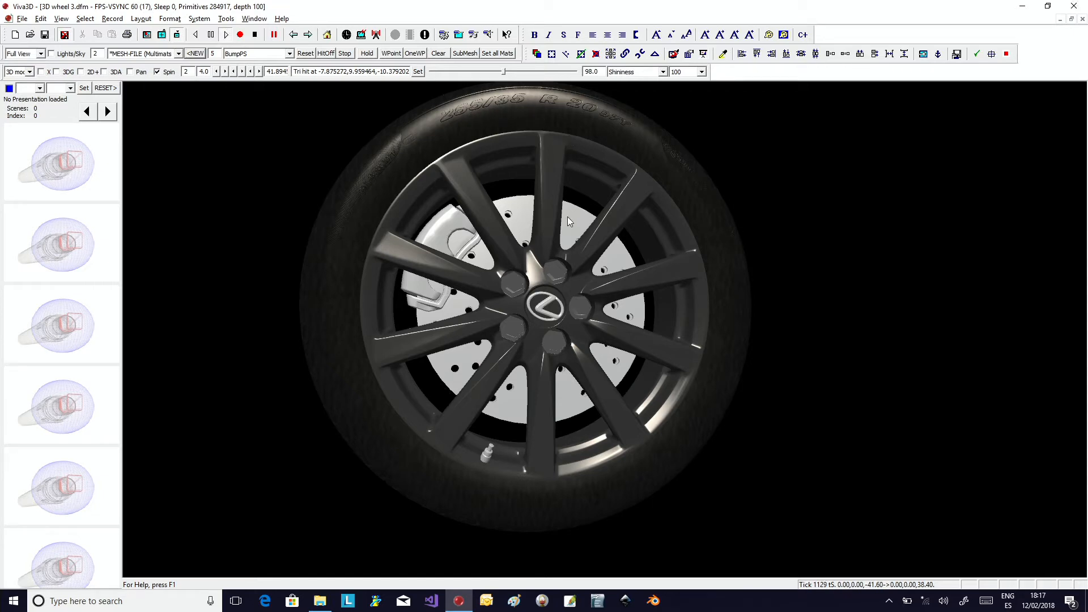
Step: Turn the wheel to reach the tyre valve and set the valve's colour to dark grey, RGB 40, 40, 40
{"action": "left_click", "coordinate": [518, 329]}
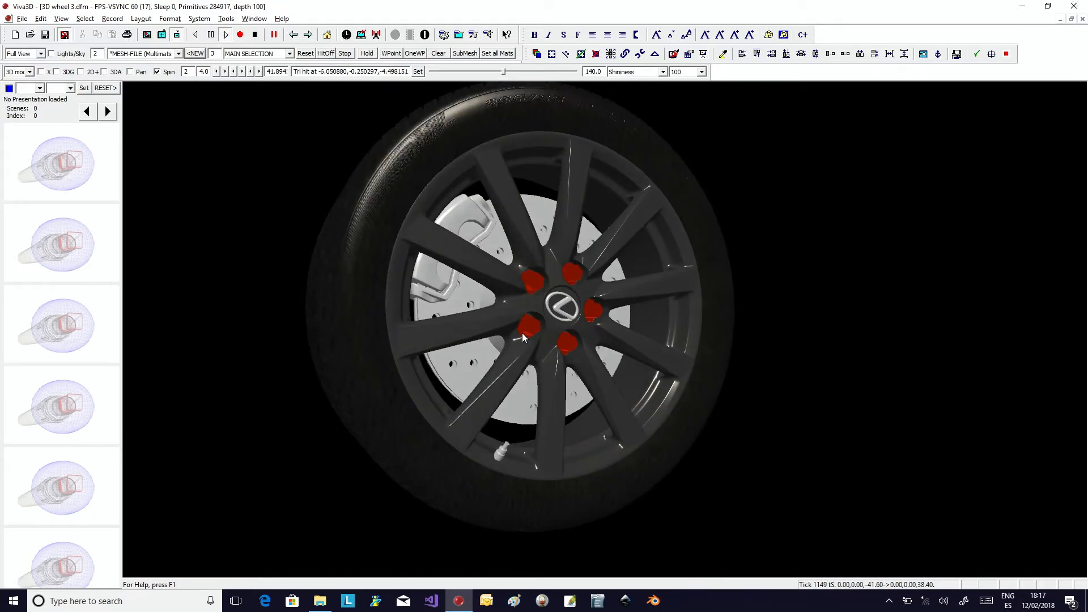
{"action": "left_click_drag", "start_coordinate": [509, 332], "coordinate": [495, 335]}
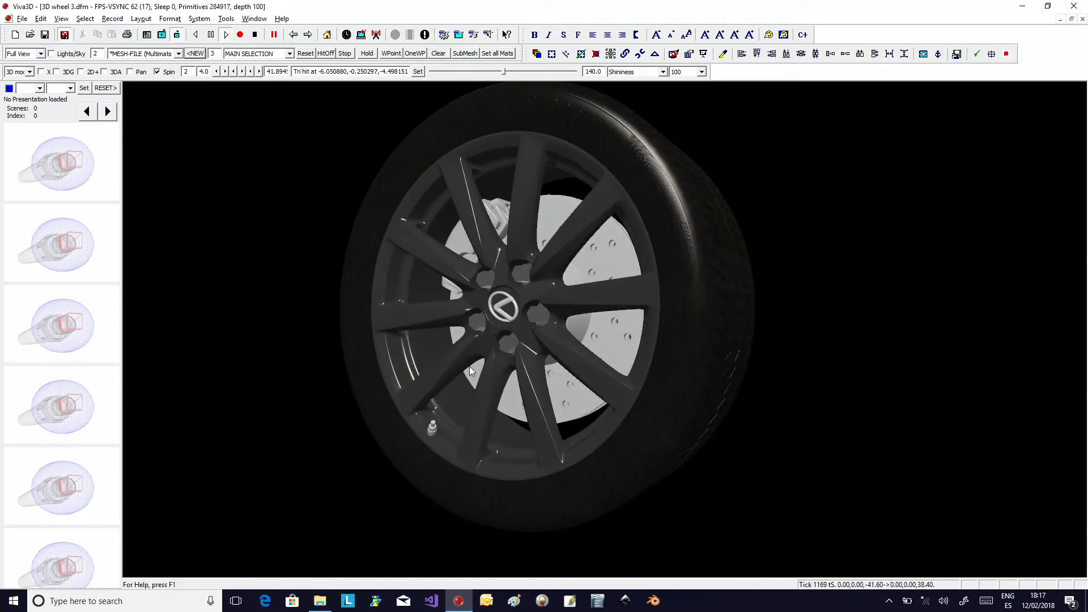
{"action": "left_click", "coordinate": [488, 345]}
{"action": "double_click", "coordinate": [433, 427]}
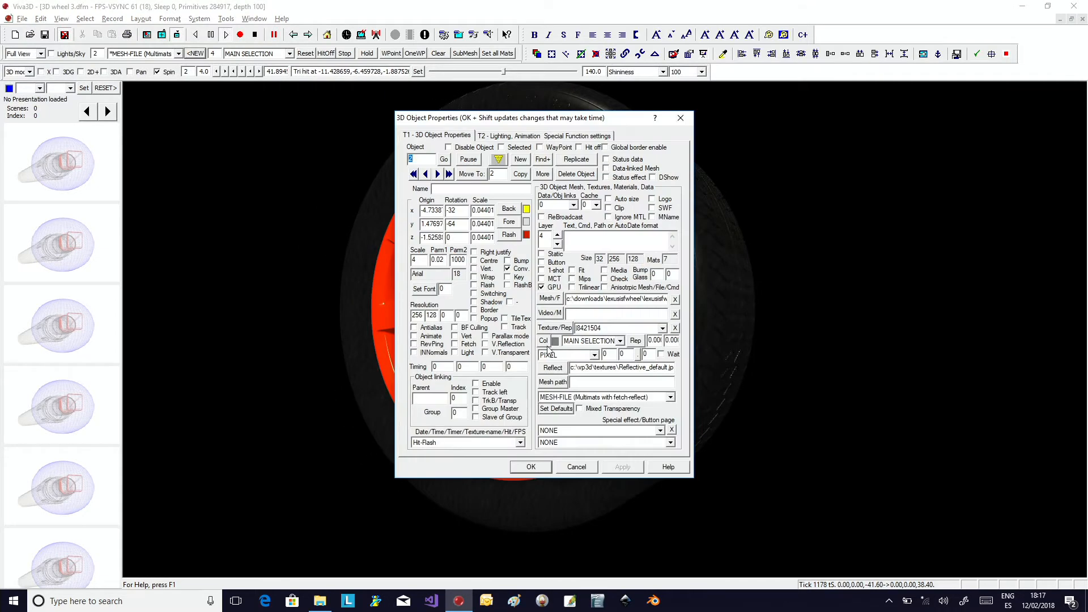
{"action": "left_click", "coordinate": [543, 342]}
{"action": "left_click", "coordinate": [508, 361]}
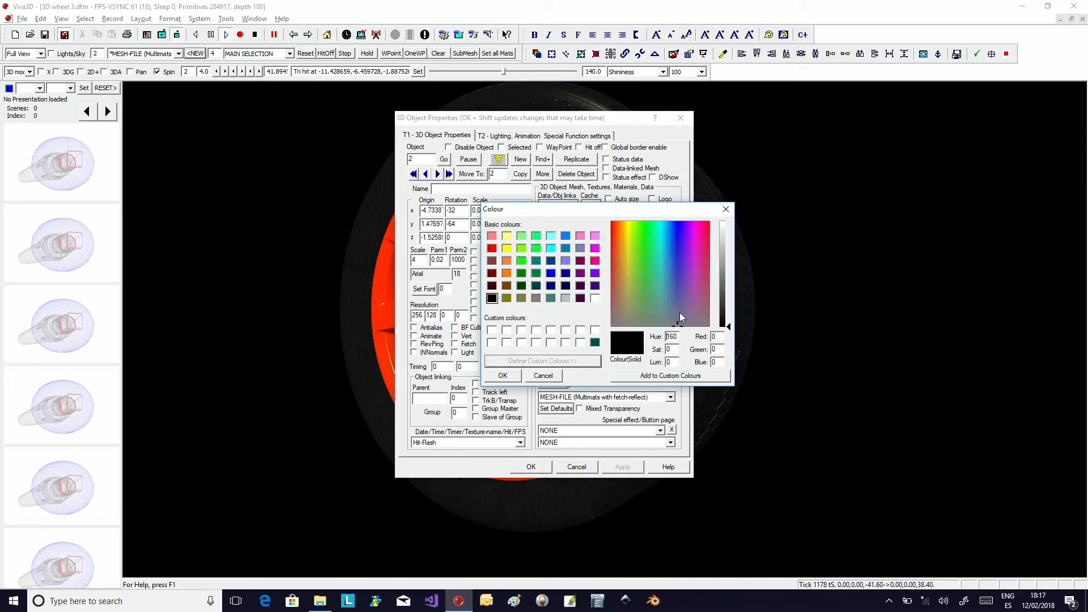
{"action": "left_click", "coordinate": [722, 316]}
{"action": "left_click", "coordinate": [515, 377]}
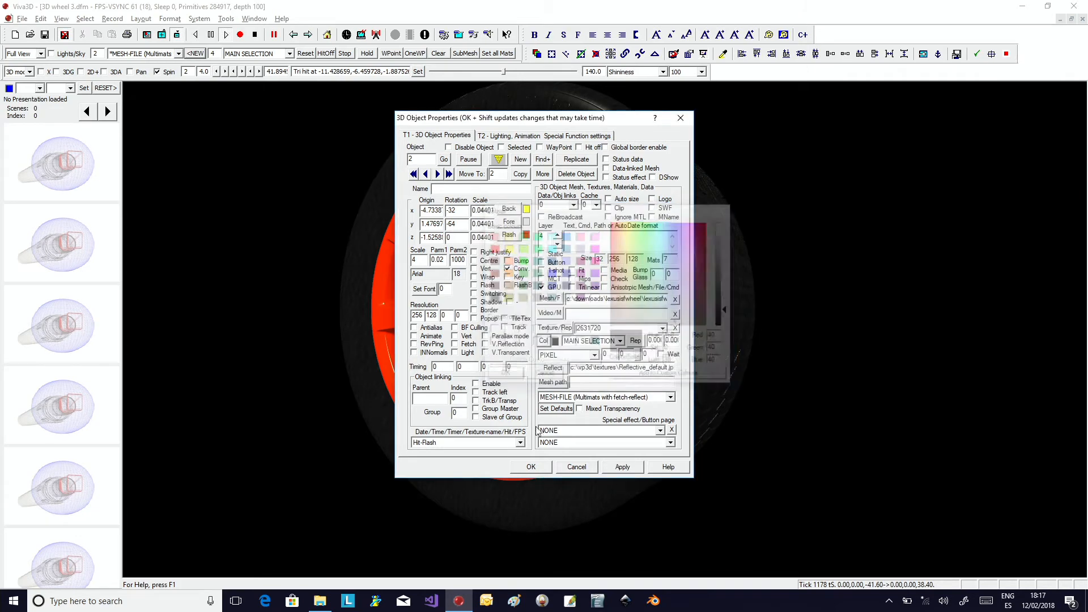
{"action": "left_click", "coordinate": [531, 466]}
Step: Set the rim's colour to white and its material type to PixelReflect/Fetch
{"action": "double_click", "coordinate": [432, 312]}
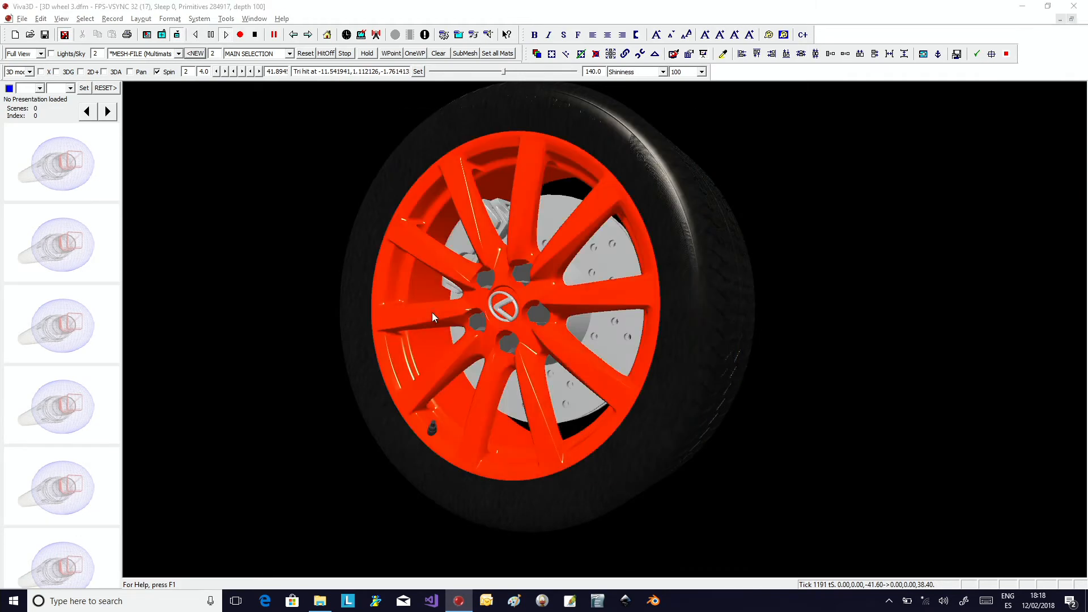
{"action": "left_click", "coordinate": [553, 342]}
{"action": "left_click", "coordinate": [595, 299]}
{"action": "left_click", "coordinate": [502, 377]}
{"action": "left_click", "coordinate": [596, 340]}
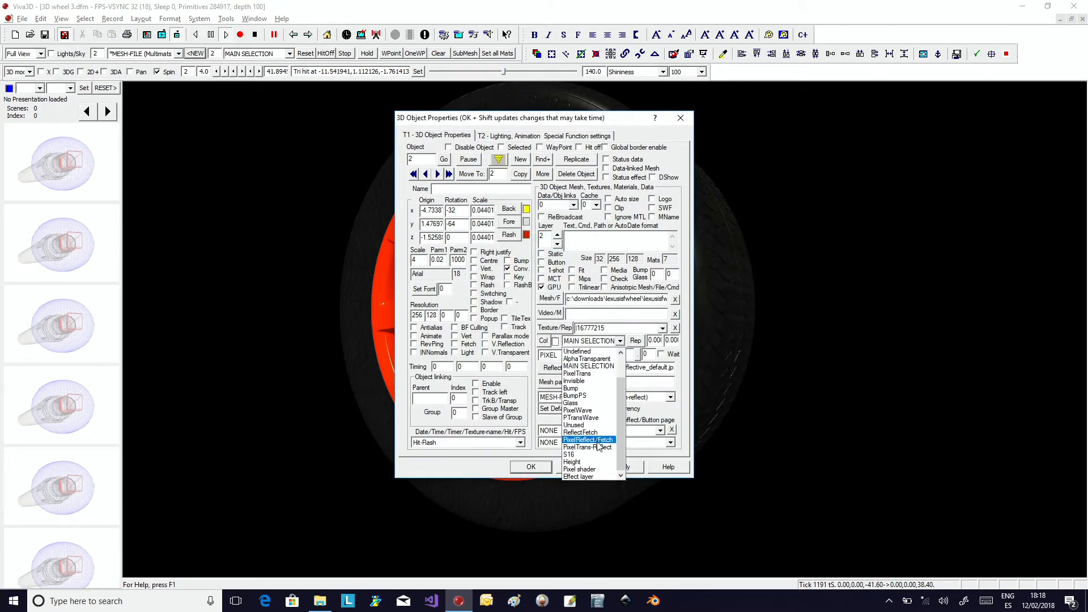
{"action": "left_click", "coordinate": [590, 440]}
{"action": "left_click", "coordinate": [535, 467]}
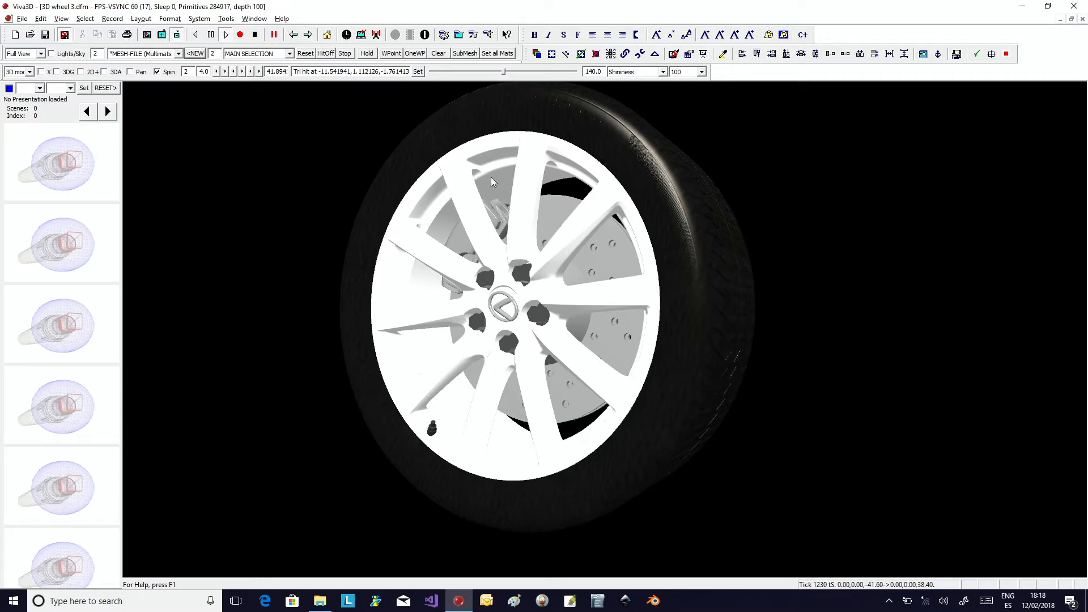
Step: Add a new sky dome with a land scene behind the wheel
{"action": "scroll", "coordinate": [425, 281], "scroll_direction": "down", "scroll_amount": 6}
{"action": "scroll", "coordinate": [425, 281], "scroll_direction": "up", "scroll_amount": 3}
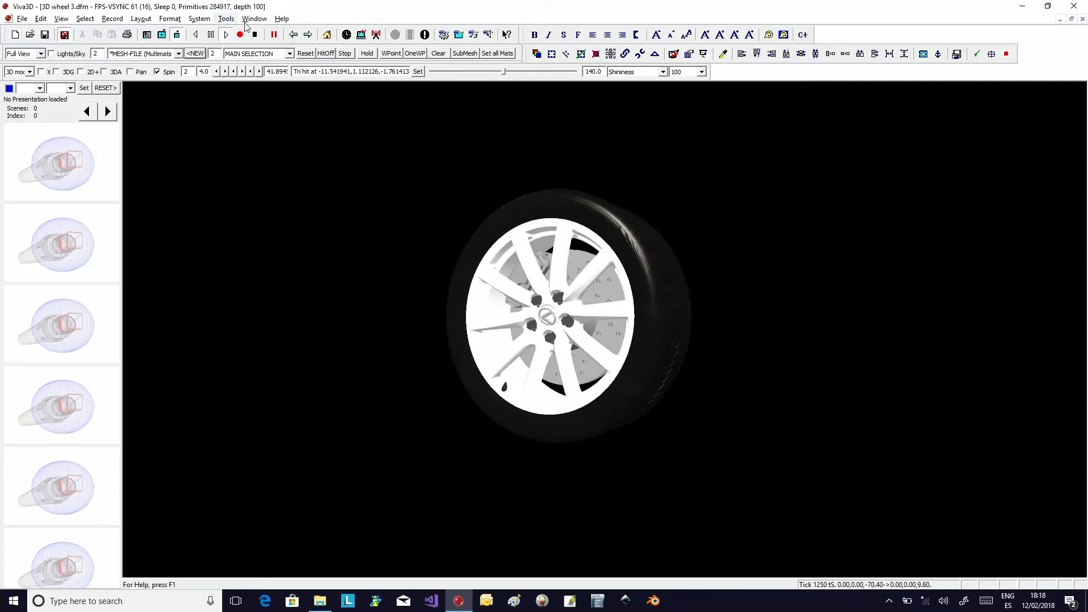
{"action": "left_click", "coordinate": [178, 54]}
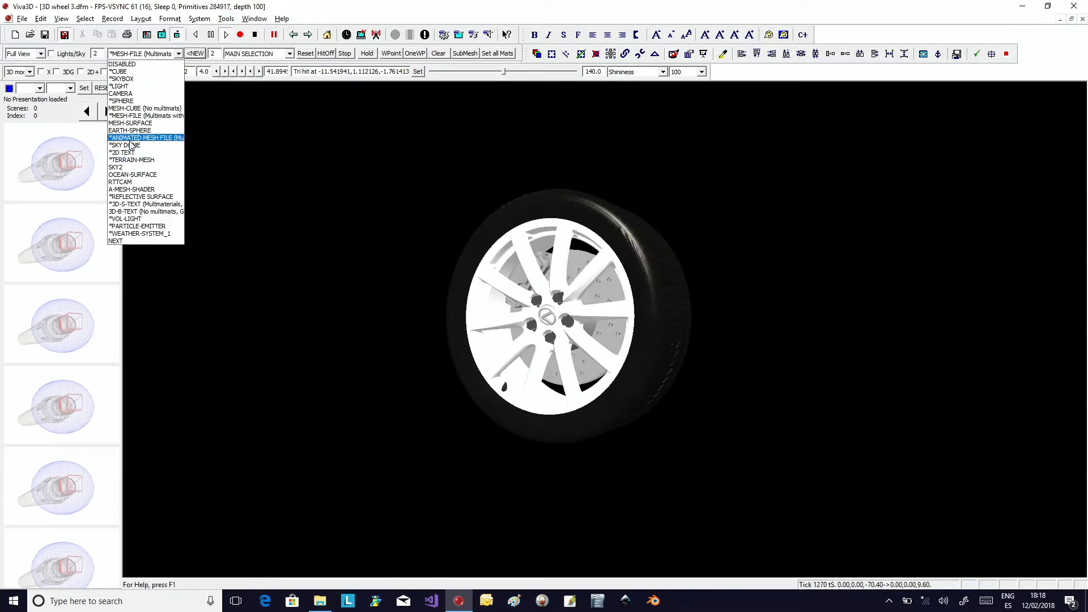
{"action": "left_click", "coordinate": [134, 132]}
{"action": "left_click", "coordinate": [178, 54]}
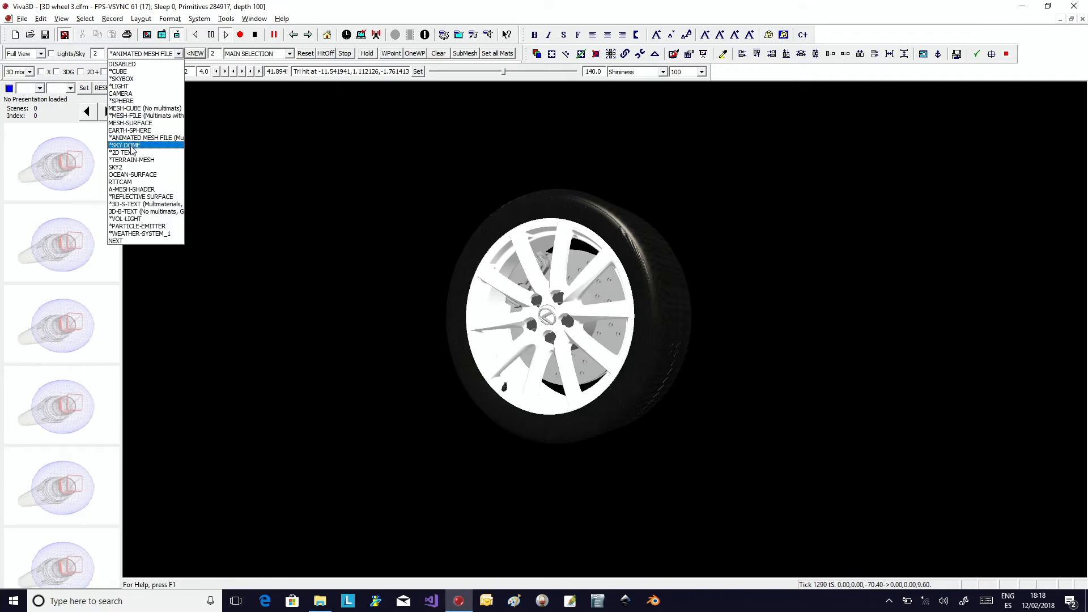
{"action": "left_click", "coordinate": [139, 139]}
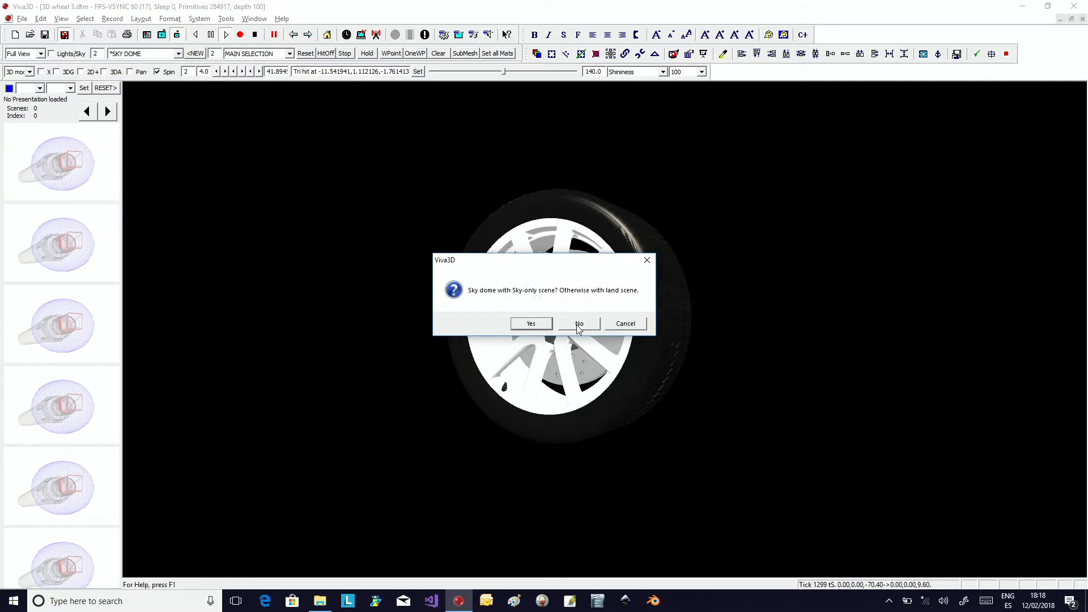
{"action": "left_click", "coordinate": [578, 326]}
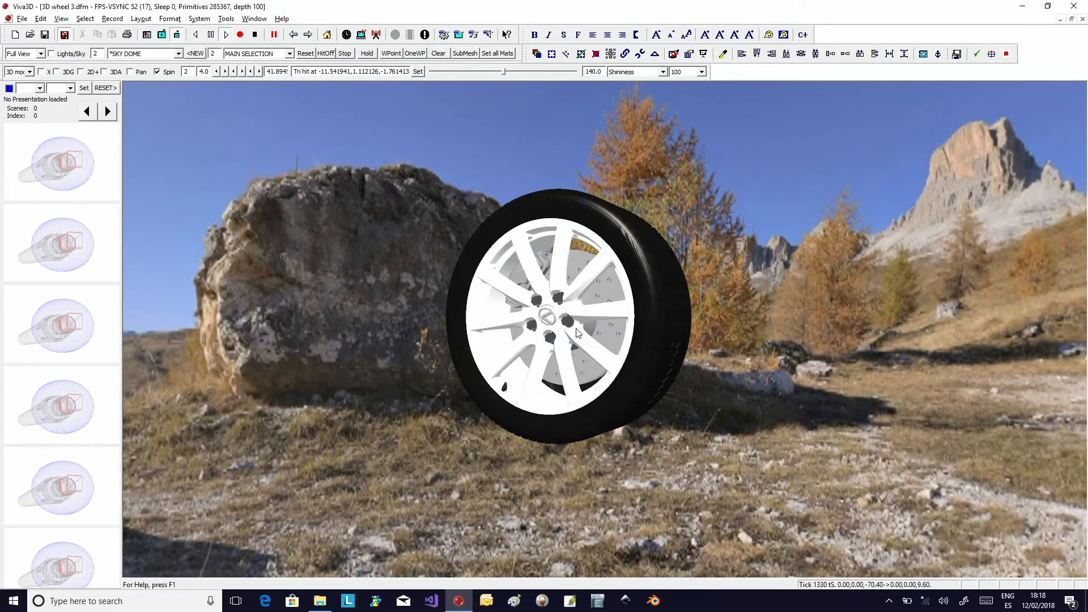
Step: Add a new reflective surface as the floor and move the wheel up to stand on it
{"action": "left_click", "coordinate": [178, 53]}
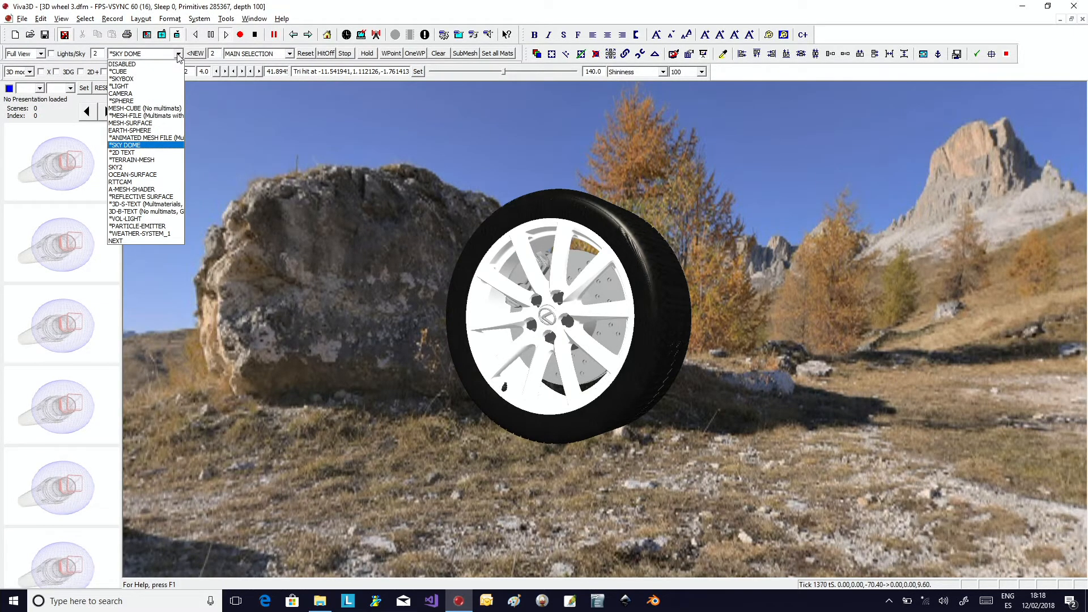
{"action": "left_click", "coordinate": [139, 197]}
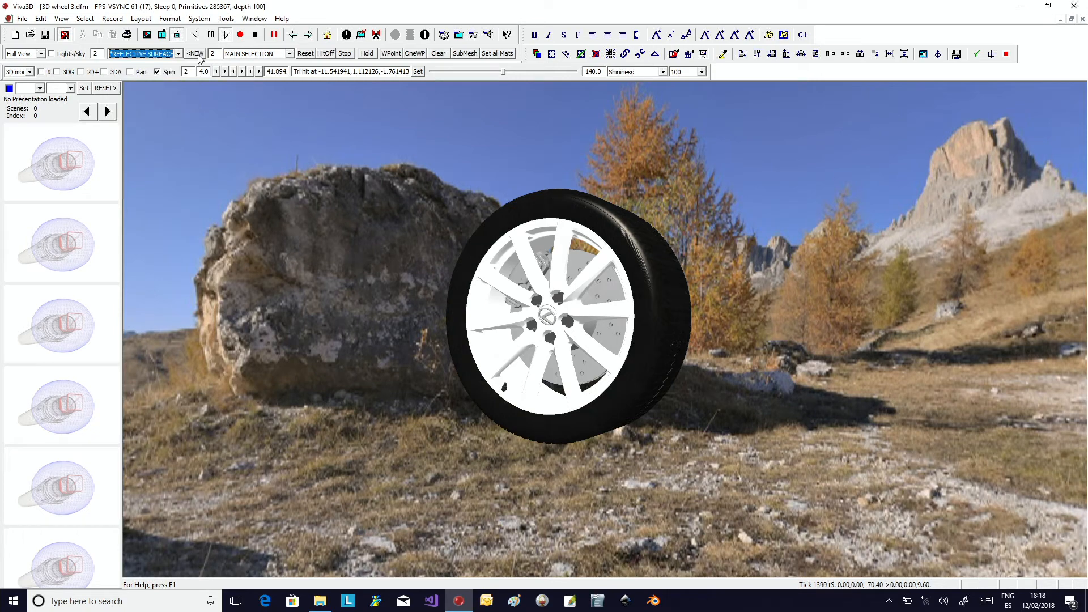
{"action": "left_click", "coordinate": [197, 54]}
{"action": "left_click", "coordinate": [514, 323]}
{"action": "left_click_drag", "start_coordinate": [573, 260], "coordinate": [611, 193]}
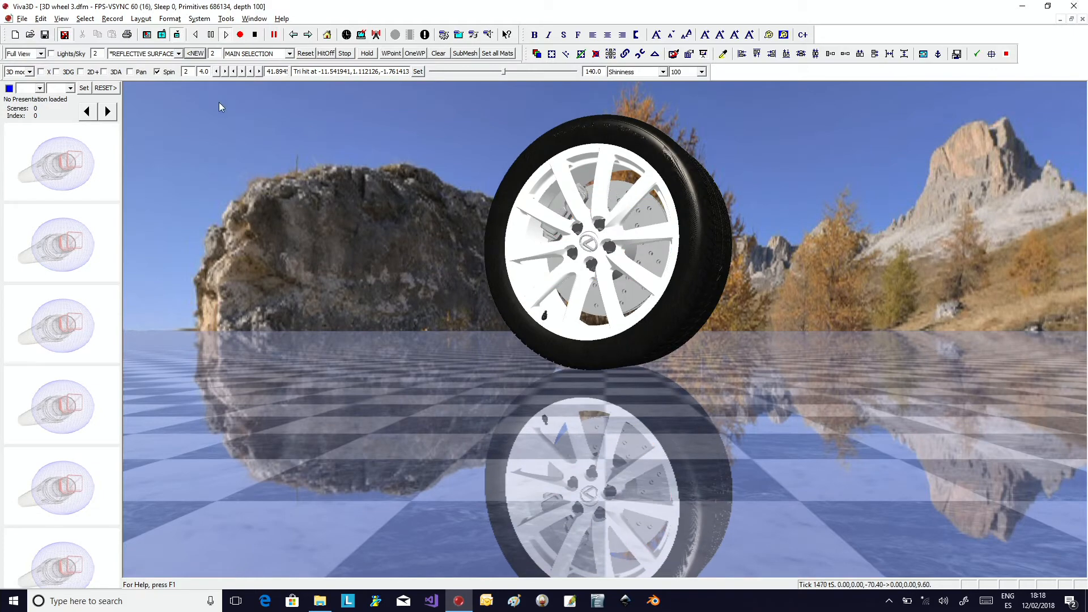
Step: Enable Pan mode, shift the camera to 2, 8, -70.4 to frame the wheel with its reflection, and select the rim
{"action": "left_click", "coordinate": [140, 72]}
{"action": "left_click_drag", "start_coordinate": [640, 378], "coordinate": [638, 379]}
{"action": "left_click", "coordinate": [638, 380]}
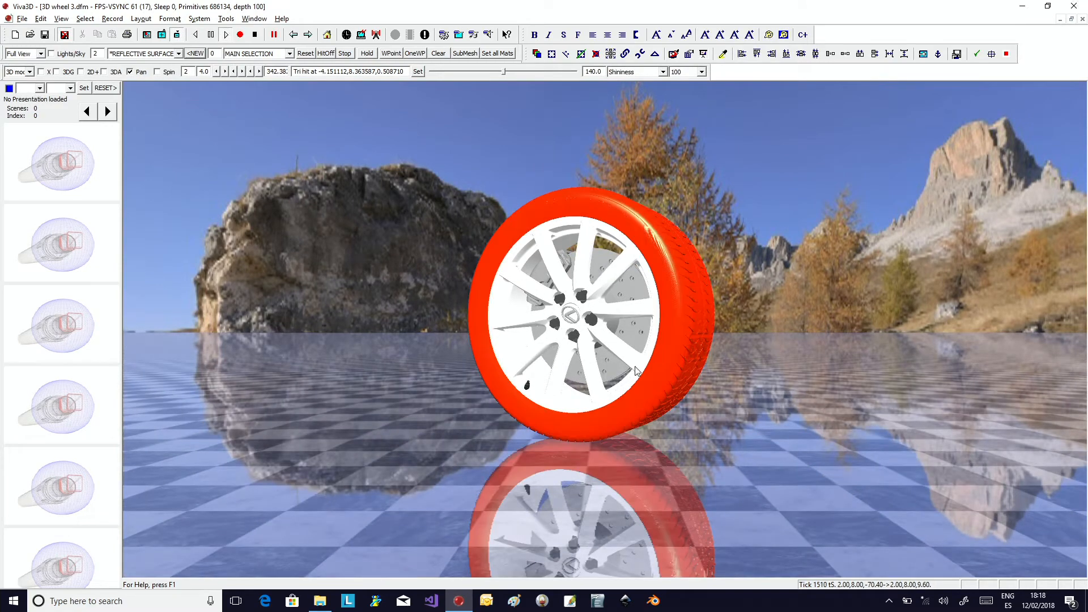
{"action": "left_click", "coordinate": [419, 72]}
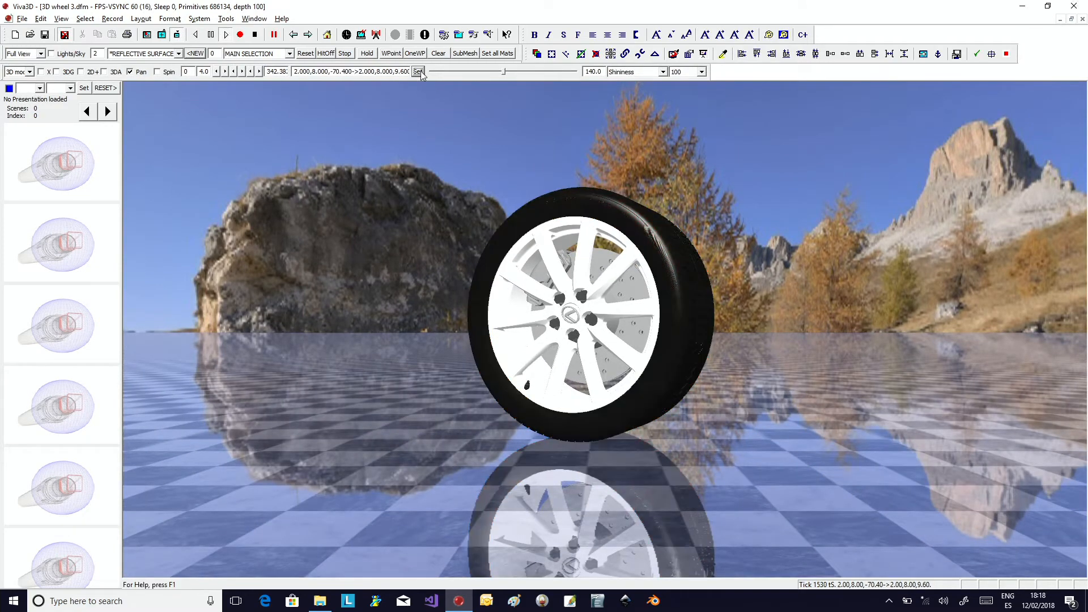
{"action": "left_click", "coordinate": [590, 244]}
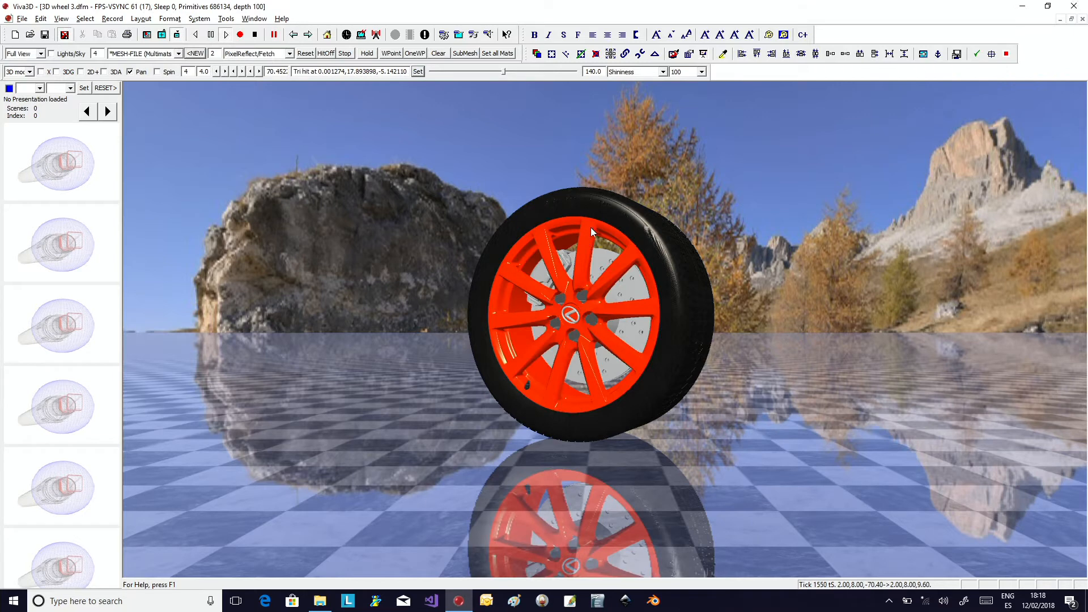
Step: Set the rim's mixing level to 0.4 and reset the scene
{"action": "left_click", "coordinate": [632, 73]}
{"action": "left_click", "coordinate": [624, 135]}
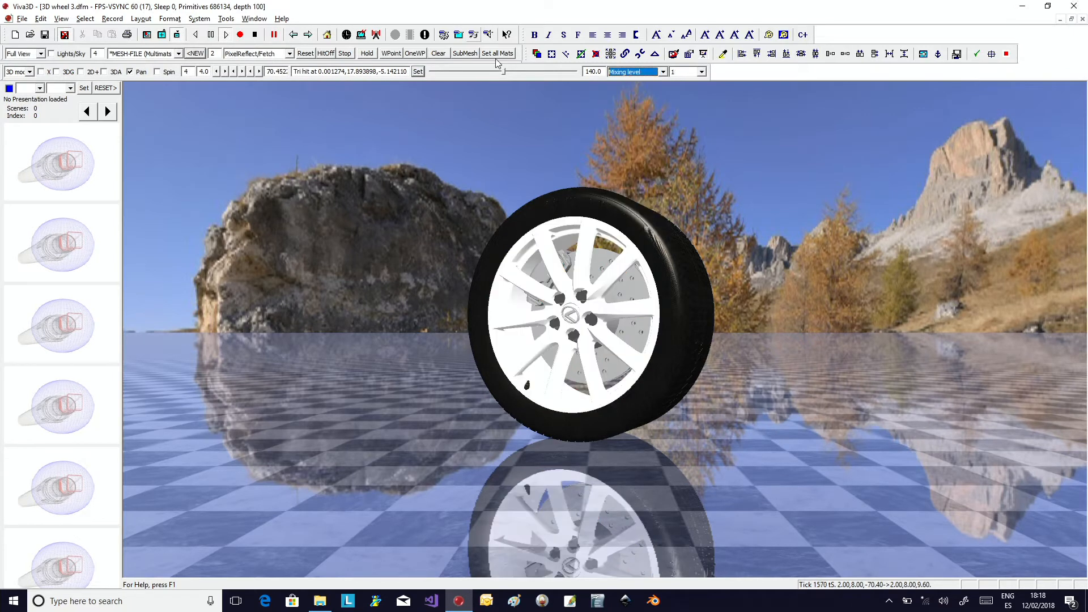
{"action": "left_click_drag", "start_coordinate": [505, 73], "coordinate": [504, 73]}
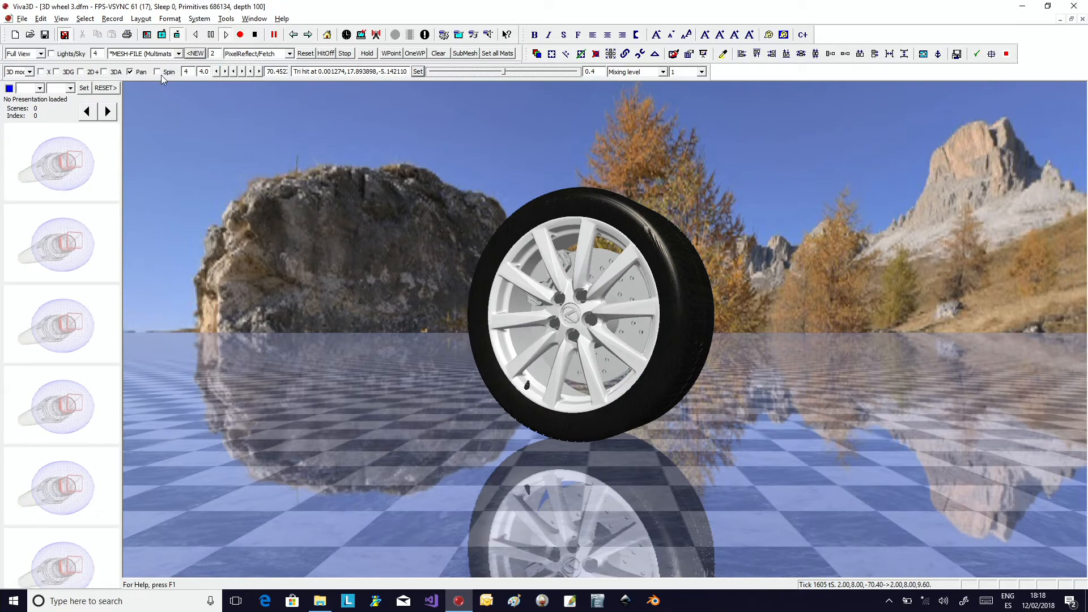
{"action": "left_click", "coordinate": [113, 90]}
{"action": "left_click", "coordinate": [533, 324]}
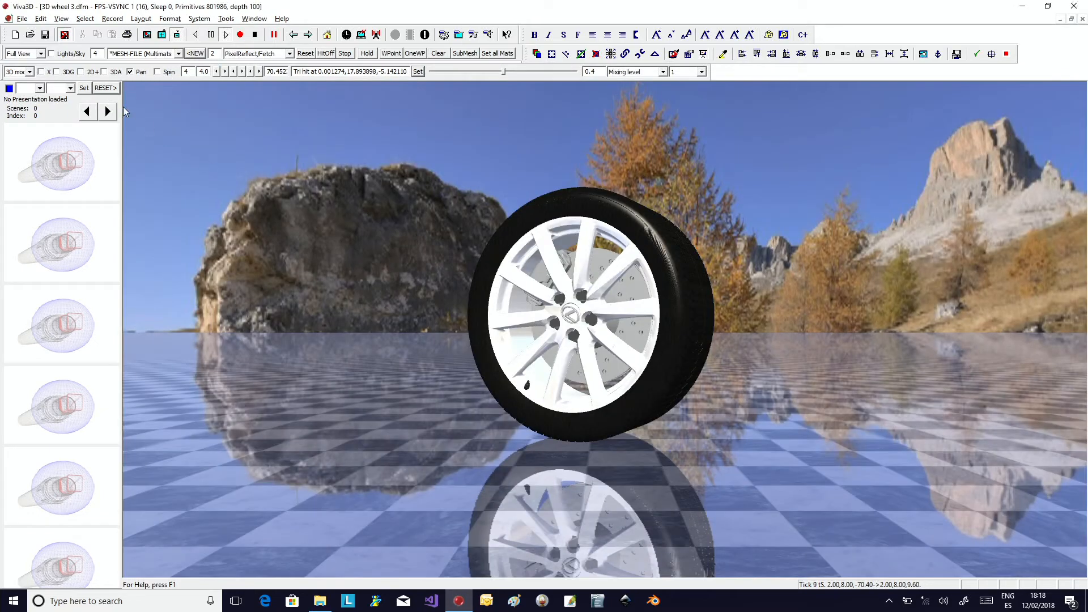
{"action": "left_click", "coordinate": [105, 87]}
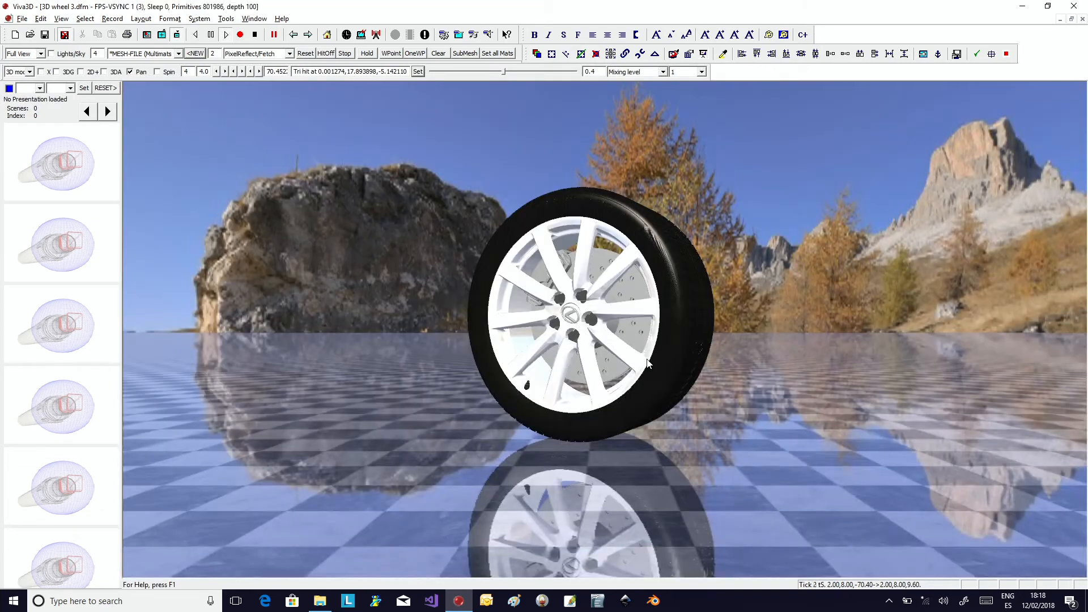
Step: Select the rim again and raise its mixing level to 0.9 for a chrome-like reflection
{"action": "left_click", "coordinate": [582, 239]}
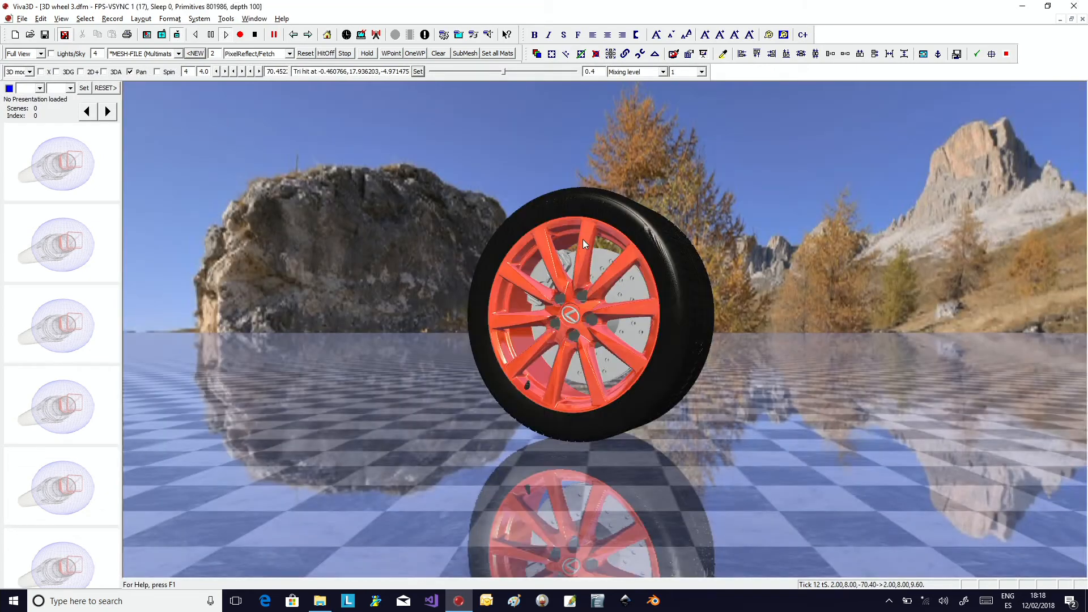
{"action": "left_click", "coordinate": [504, 73]}
{"action": "left_click_drag", "start_coordinate": [517, 77], "coordinate": [582, 85]}
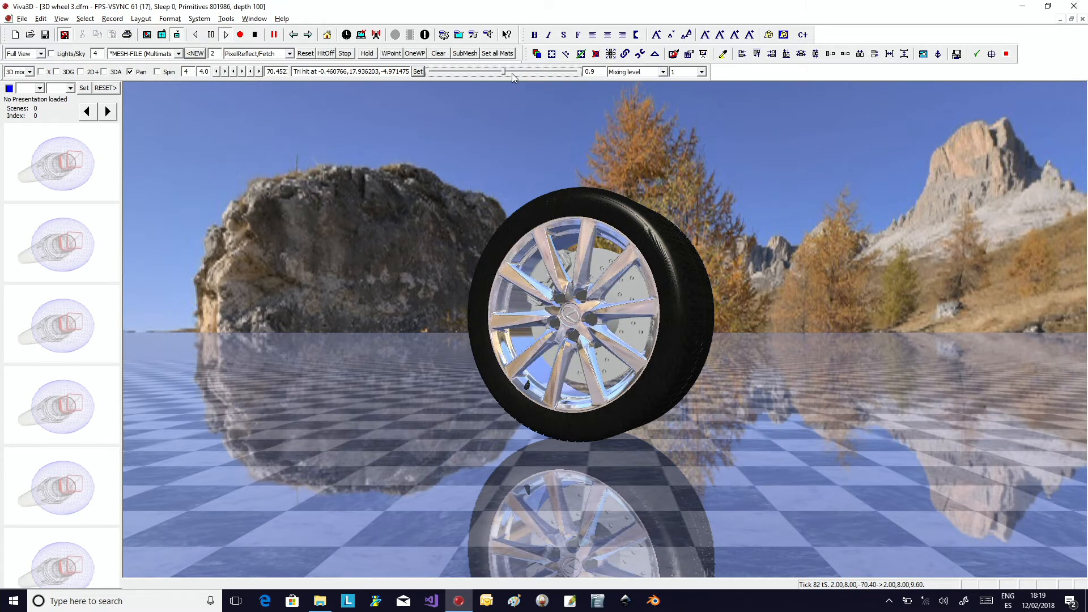
{"action": "left_click_drag", "start_coordinate": [512, 72], "coordinate": [532, 80]}
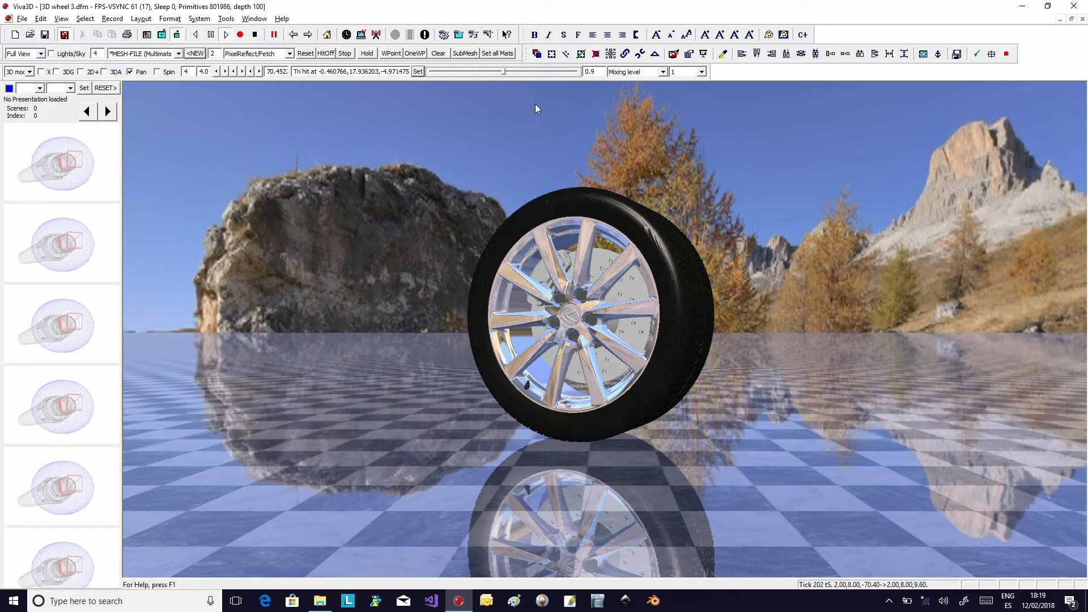
{"action": "left_click_drag", "start_coordinate": [506, 76], "coordinate": [505, 79]}
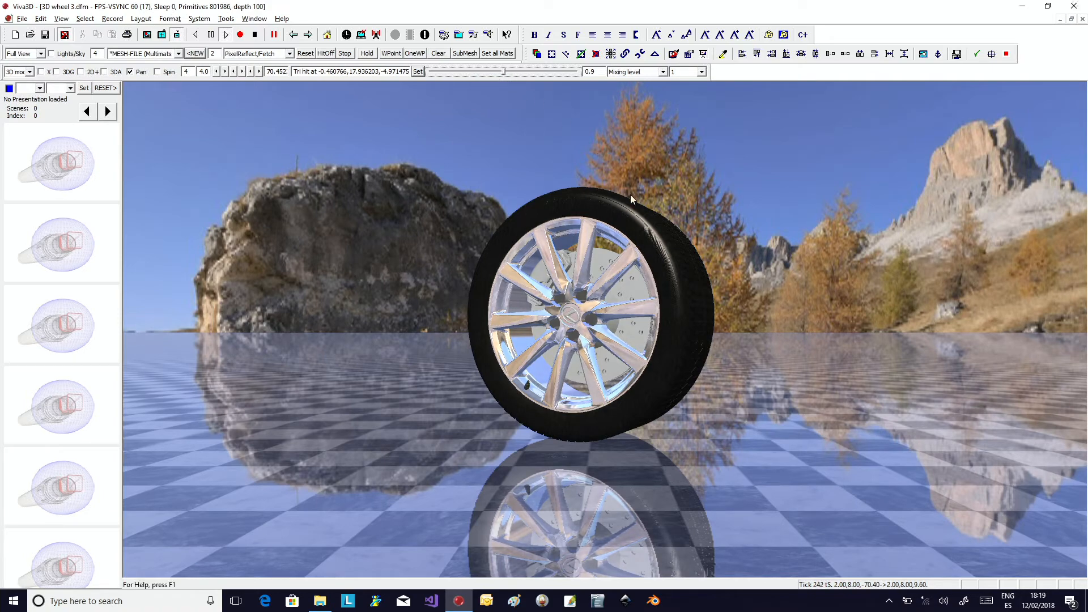
Step: Select the tyre and set its diffuse level to 170
{"action": "left_click", "coordinate": [632, 215]}
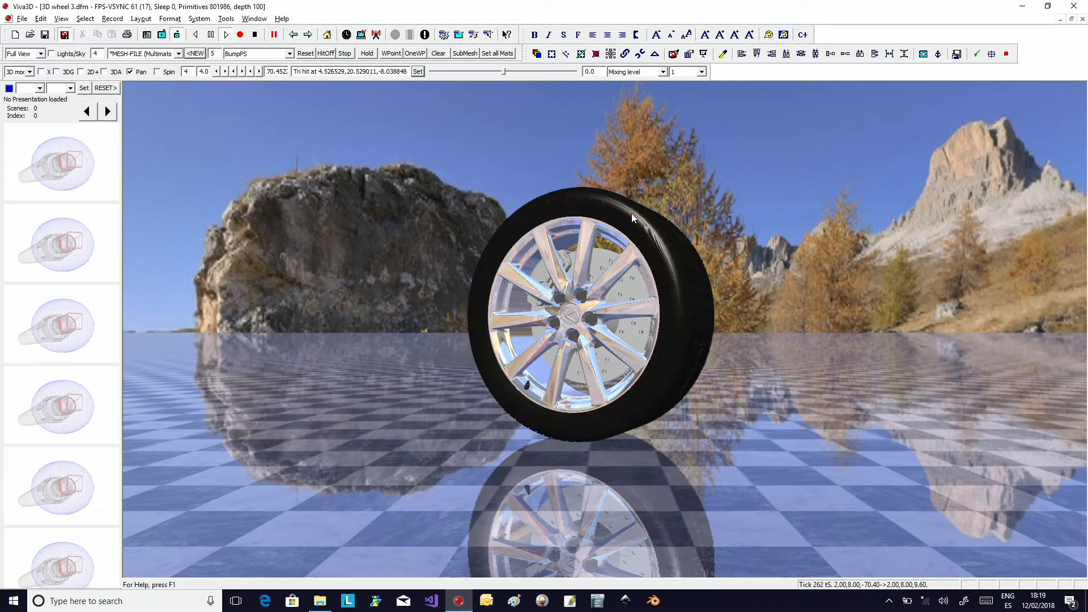
{"action": "left_click", "coordinate": [631, 213]}
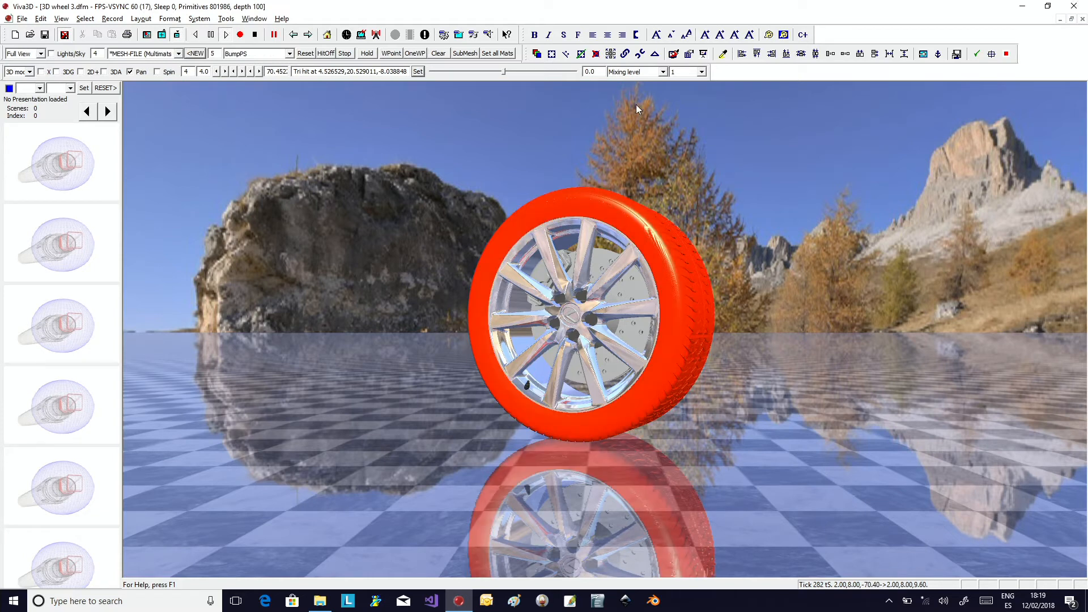
{"action": "left_click", "coordinate": [663, 72]}
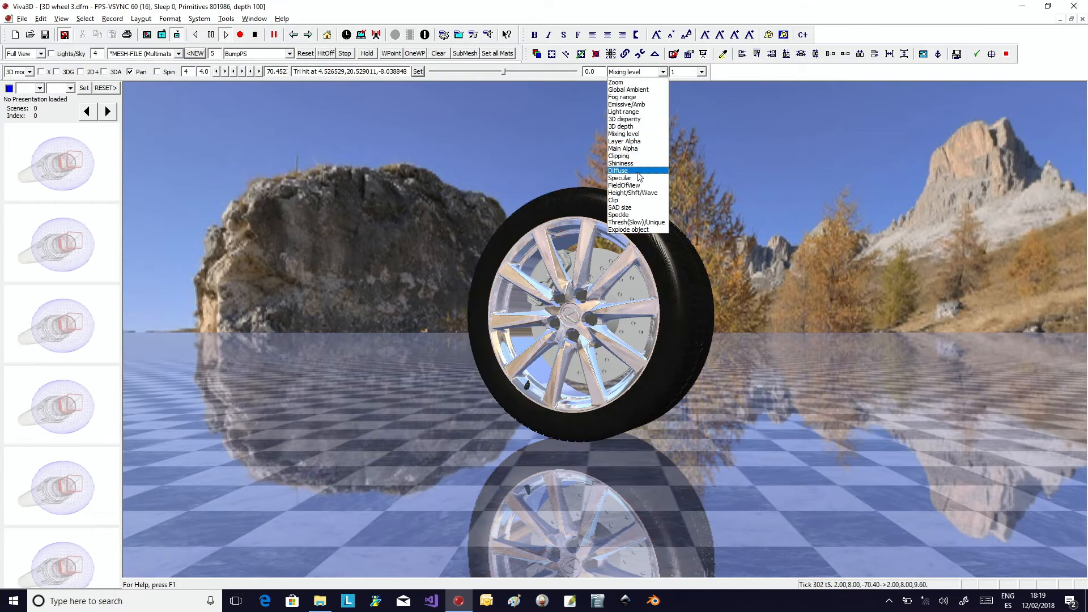
{"action": "left_click", "coordinate": [619, 170]}
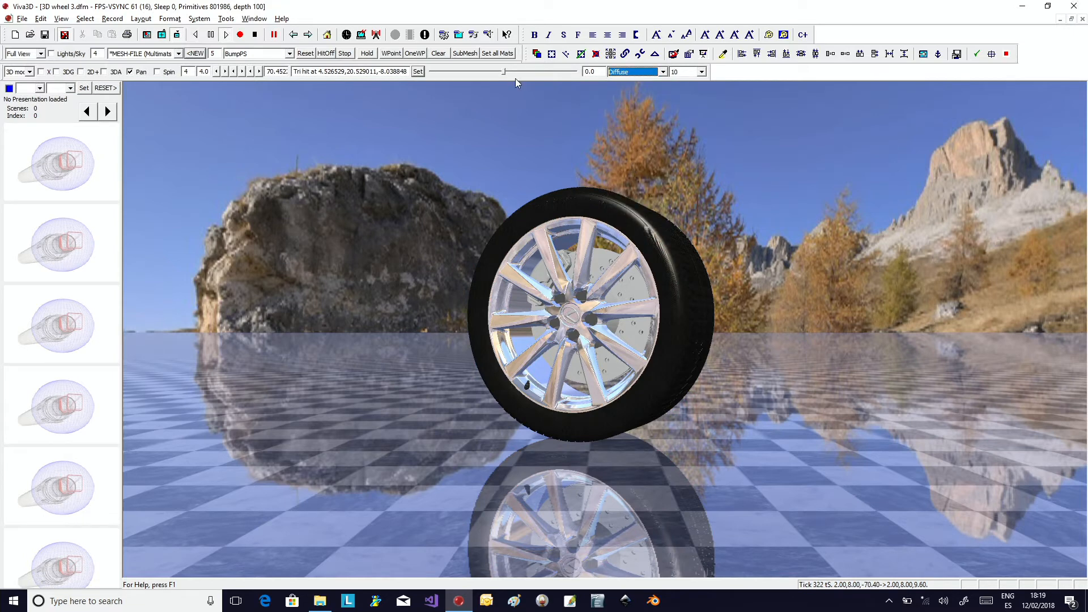
{"action": "left_click_drag", "start_coordinate": [506, 72], "coordinate": [457, 73]}
Step: Set the tyre's specular level to 159
{"action": "left_click", "coordinate": [641, 72]}
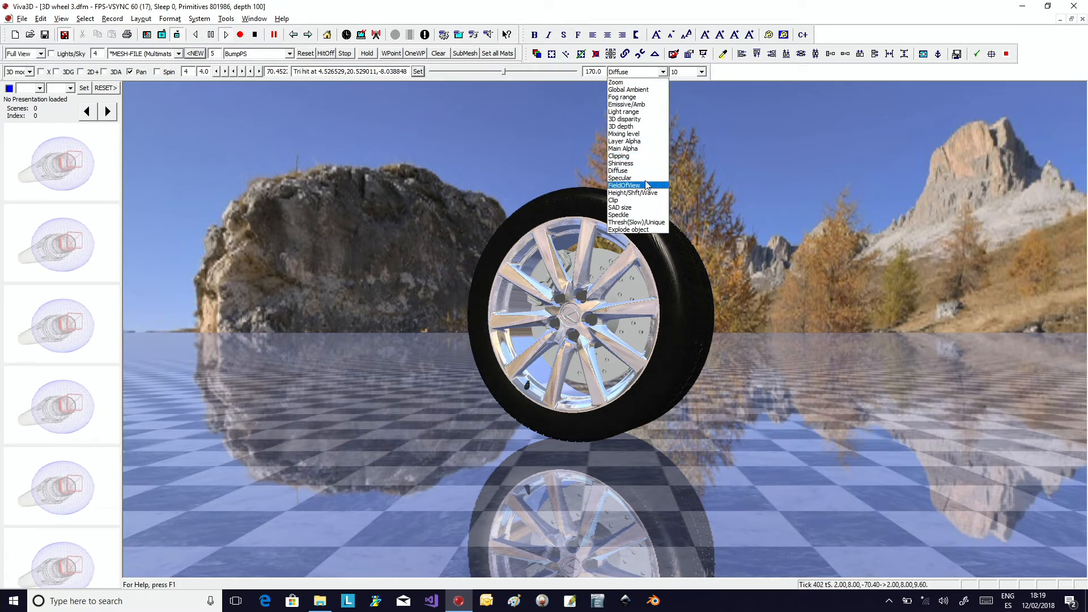
{"action": "left_click", "coordinate": [622, 178]}
{"action": "left_click_drag", "start_coordinate": [504, 73], "coordinate": [476, 74]}
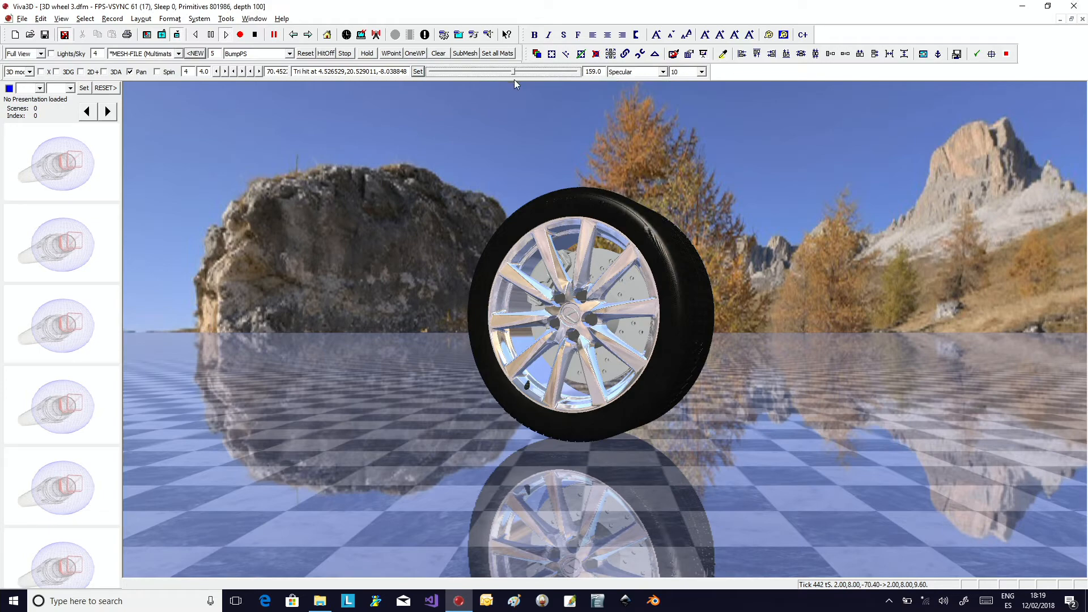
Step: Raise the camera, enable Spin mode, turn the wheel to face forward and pull the camera back to 4.48, 10.48, -89.54
{"action": "left_click", "coordinate": [636, 253]}
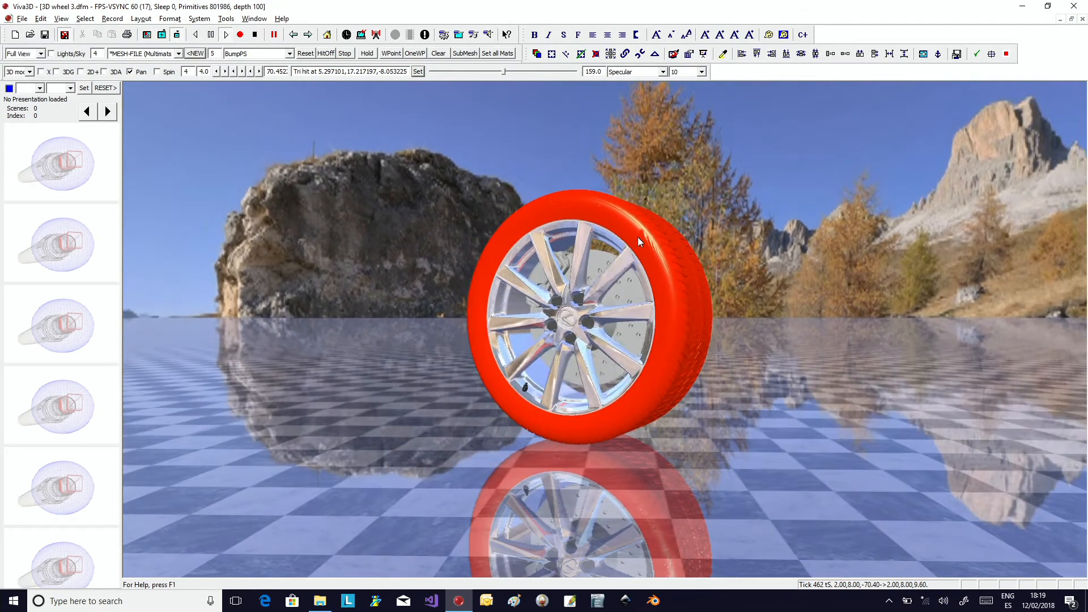
{"action": "left_click", "coordinate": [158, 72]}
{"action": "left_click", "coordinate": [616, 258]}
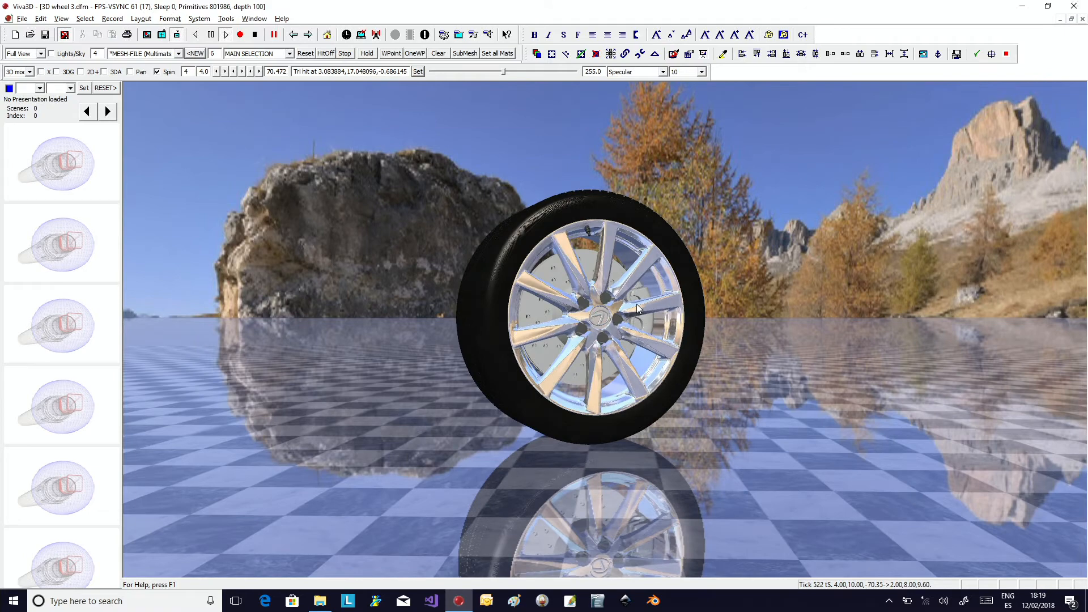
{"action": "left_click", "coordinate": [632, 280]}
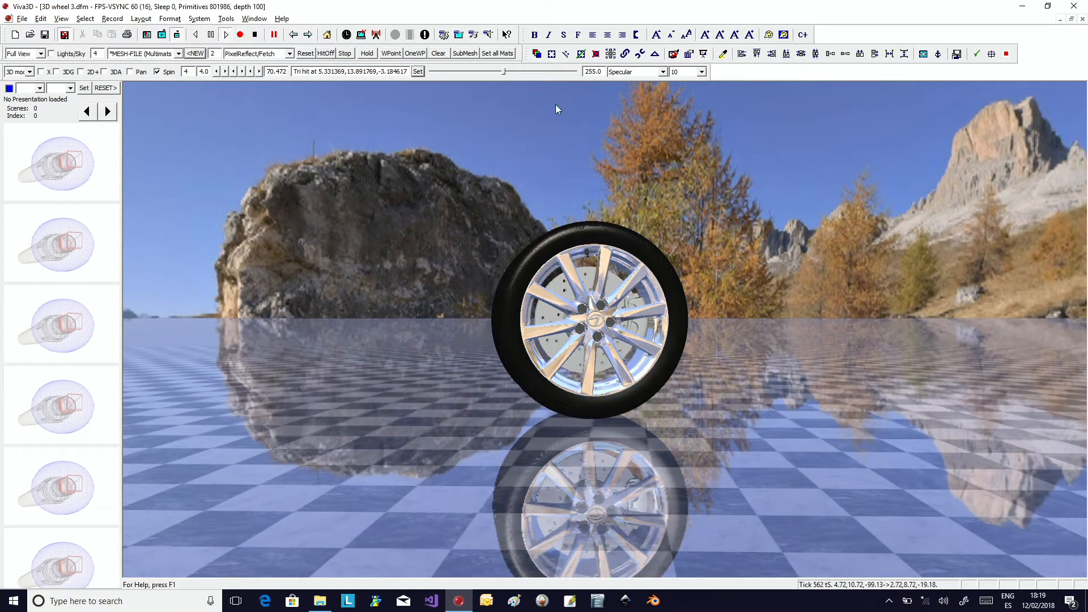
{"action": "left_click", "coordinate": [418, 72]}
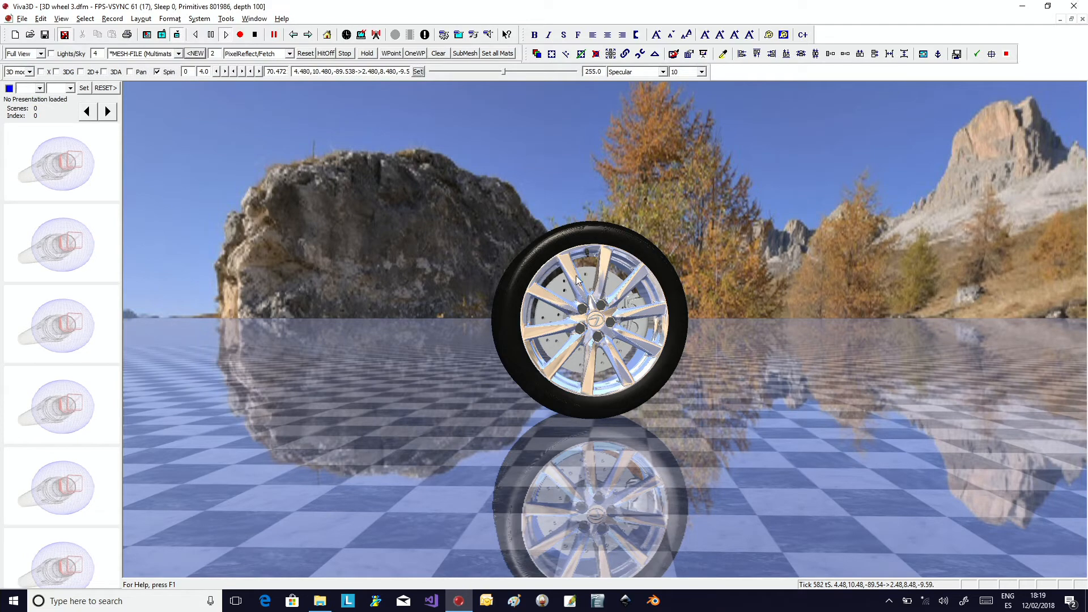
Step: Apply the brake disk-2.jpg texture from the LexusISFWheel folder to the brake disc behind the spokes
{"action": "key", "text": "alt+Tab"}
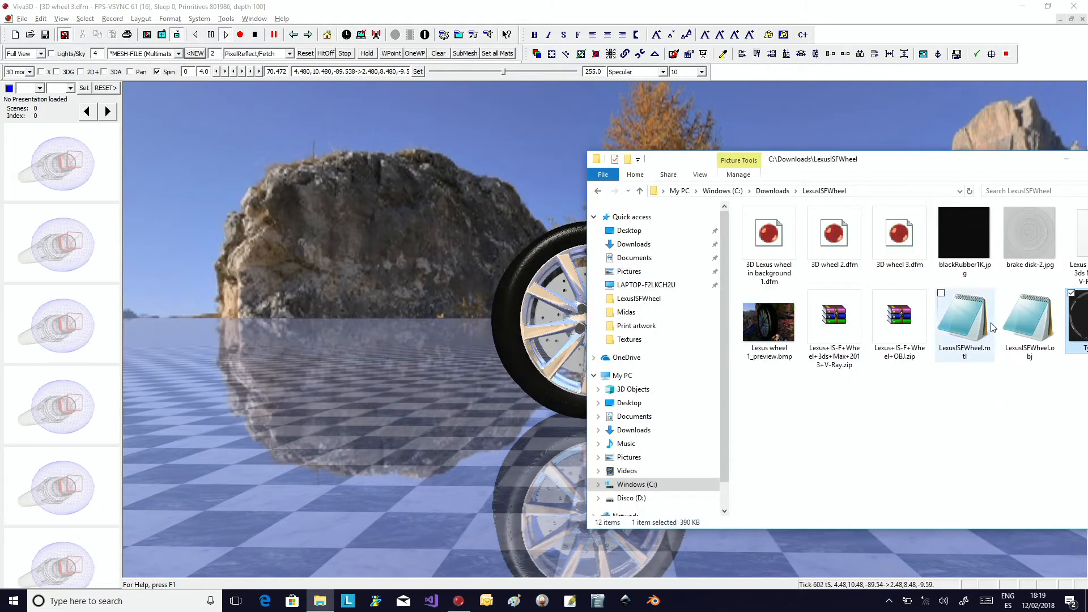
{"action": "left_click_drag", "start_coordinate": [1030, 235], "coordinate": [553, 289]}
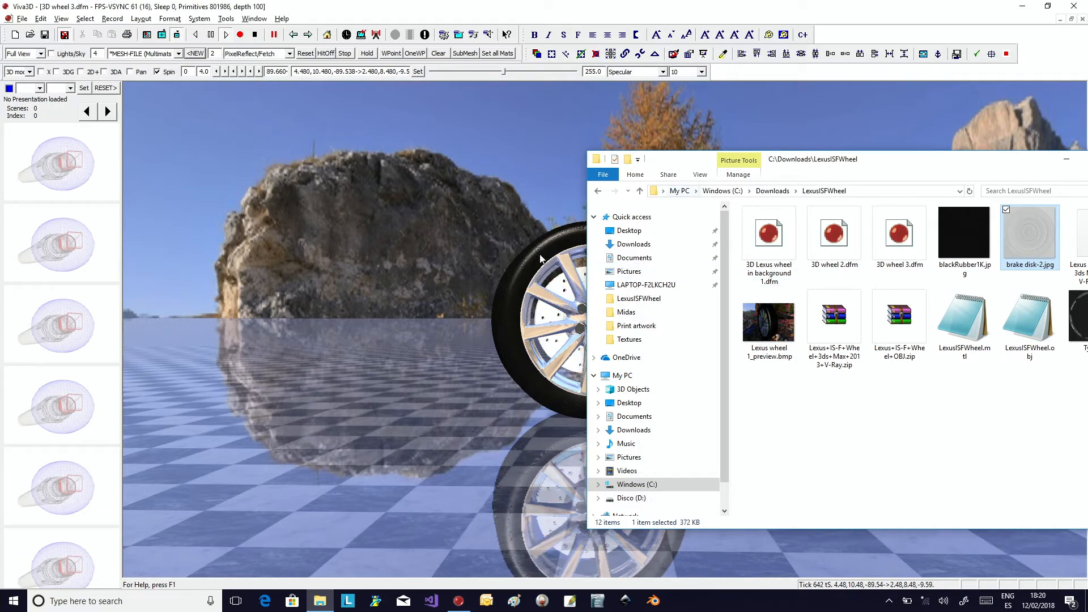
{"action": "left_click", "coordinate": [548, 246]}
Step: Set the brake caliper's colour to a darker red with RGB 187, 0, 0 in its object properties
{"action": "double_click", "coordinate": [641, 328]}
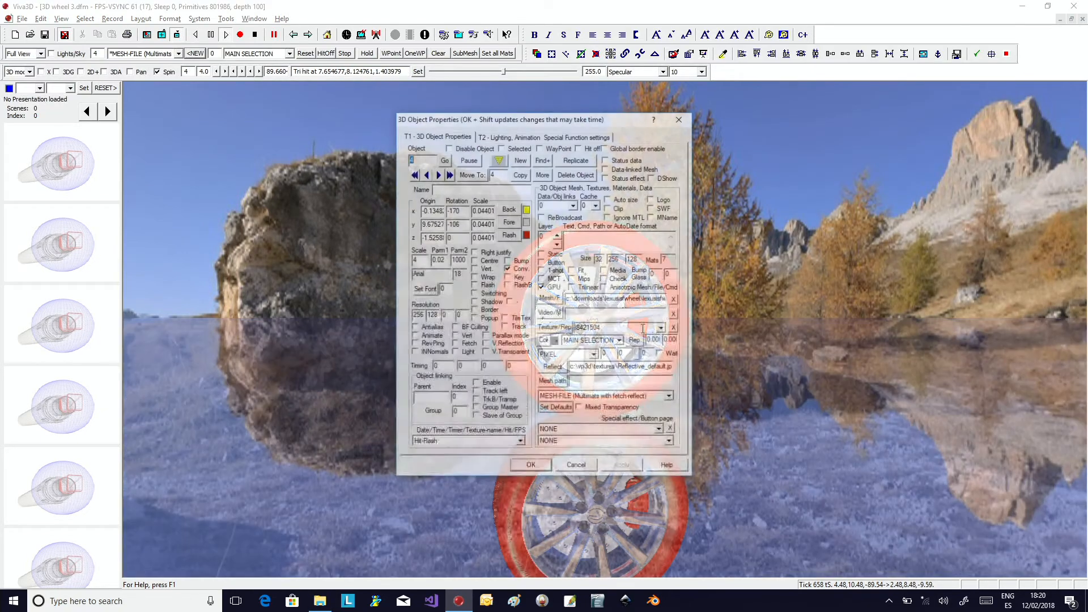
{"action": "left_click", "coordinate": [543, 341]}
{"action": "left_click", "coordinate": [492, 248]}
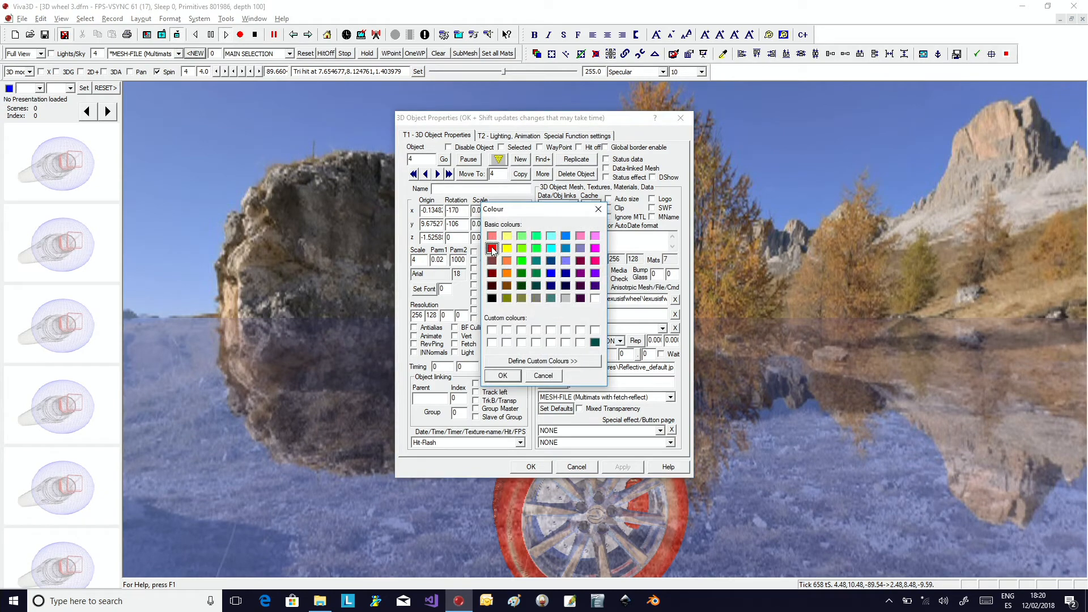
{"action": "left_click", "coordinate": [534, 361]}
{"action": "left_click", "coordinate": [723, 287]}
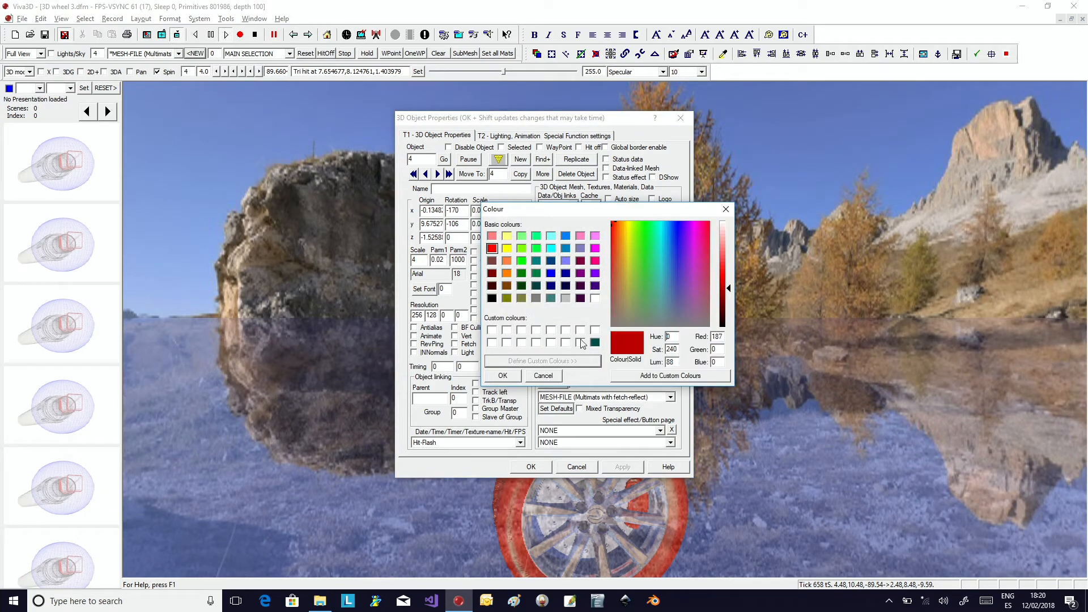
{"action": "left_click", "coordinate": [502, 376]}
{"action": "left_click", "coordinate": [528, 469]}
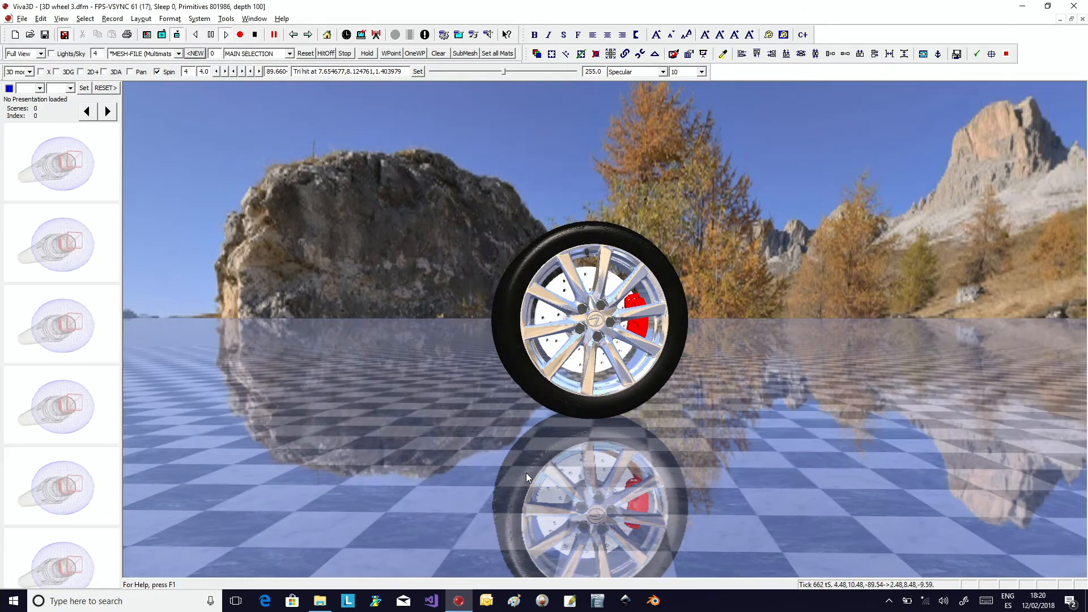
Step: Turn the wheel to expose the tread, raise the tyre's specular level and turn the wheel back
{"action": "left_click", "coordinate": [628, 353]}
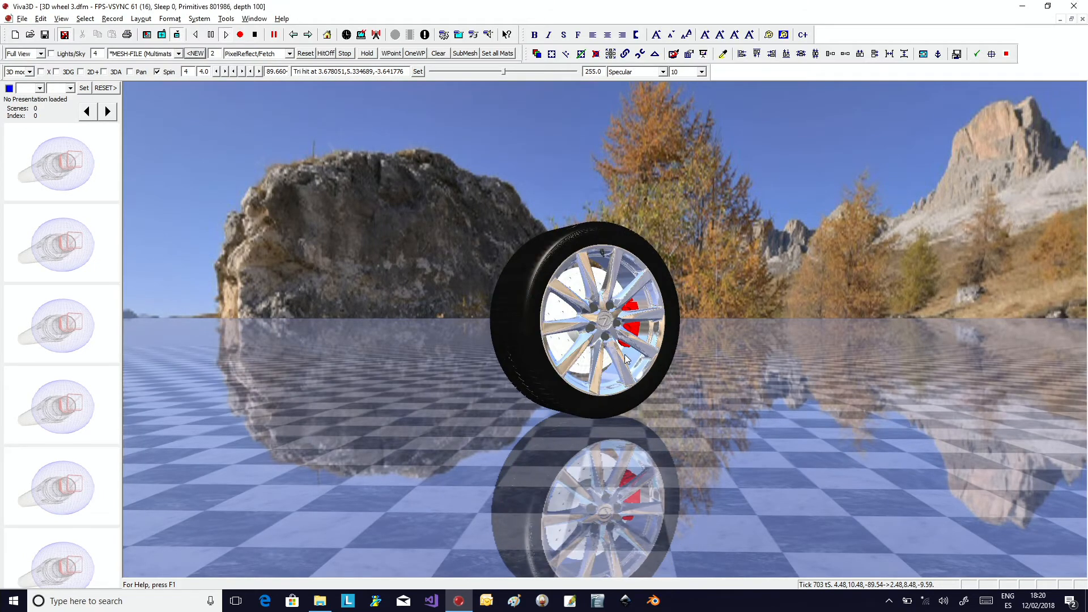
{"action": "double_click", "coordinate": [559, 251]}
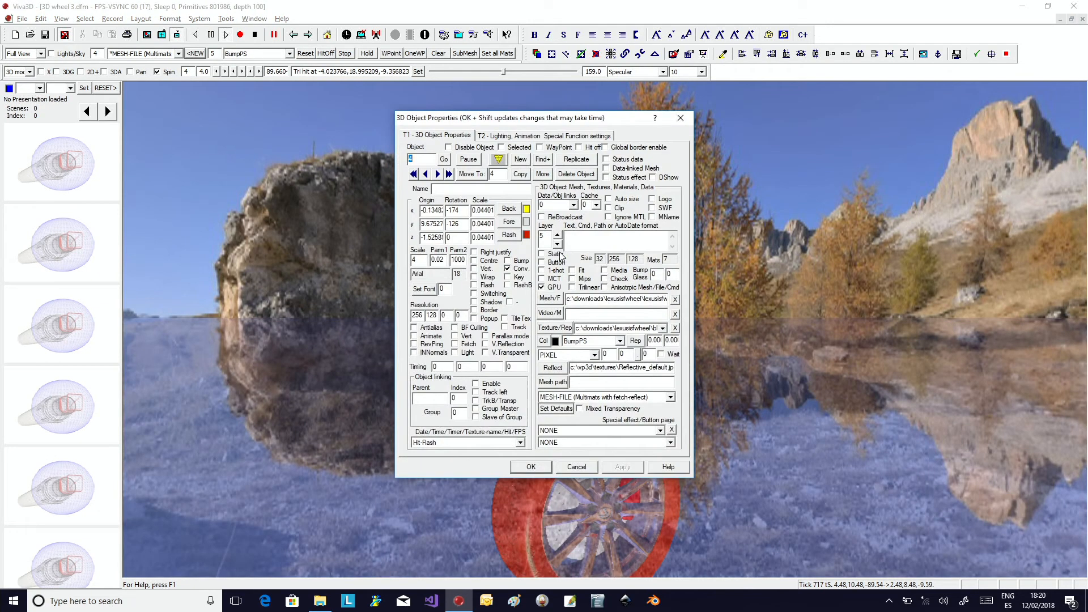
{"action": "left_click", "coordinate": [568, 469]}
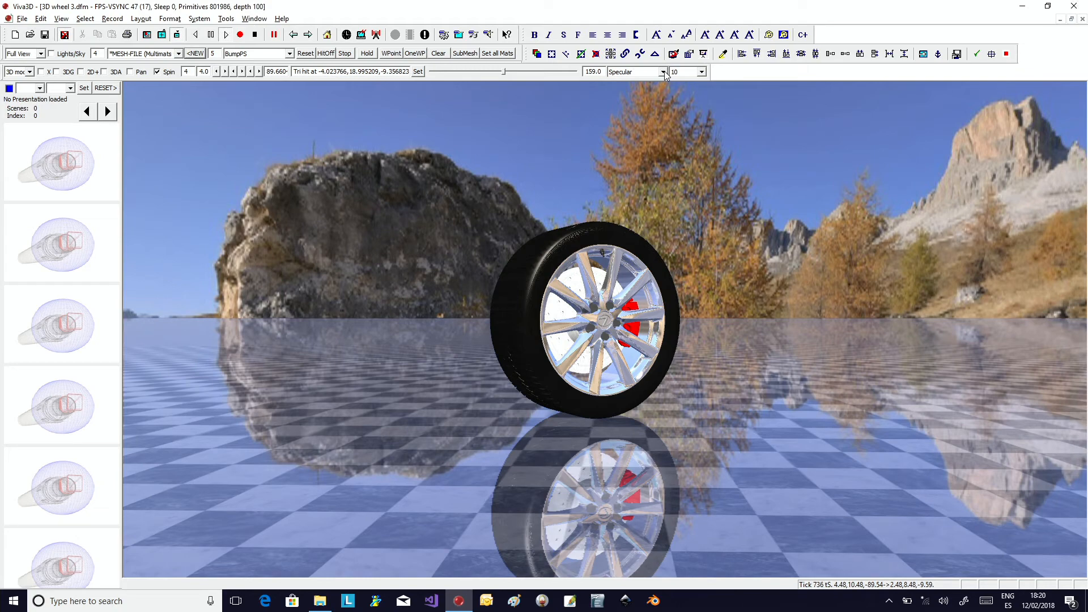
{"action": "left_click", "coordinate": [504, 73]}
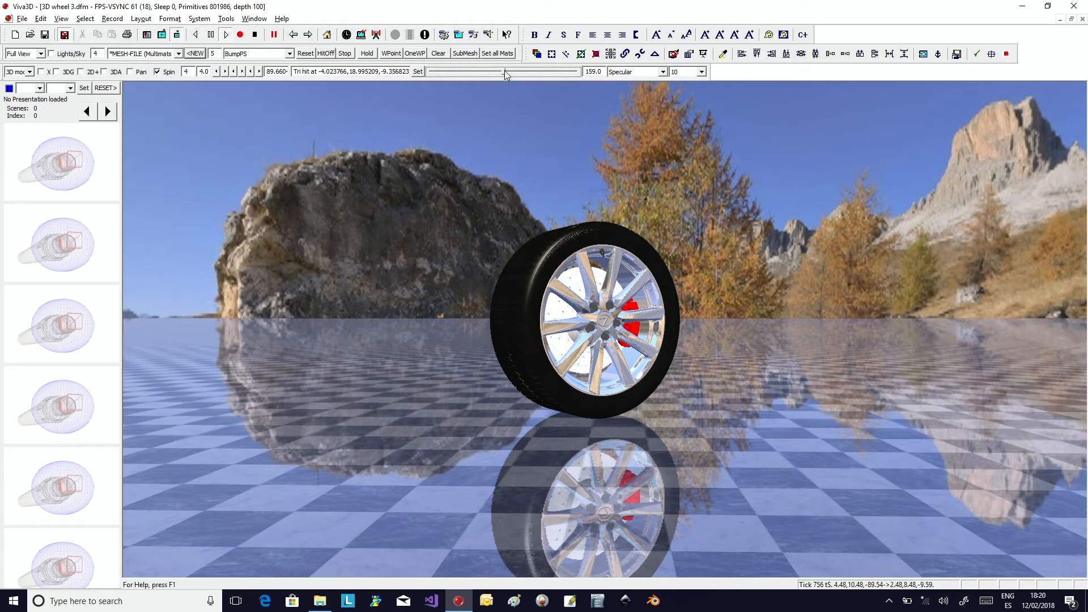
{"action": "left_click_drag", "start_coordinate": [506, 75], "coordinate": [544, 99]}
{"action": "left_click", "coordinate": [588, 356]}
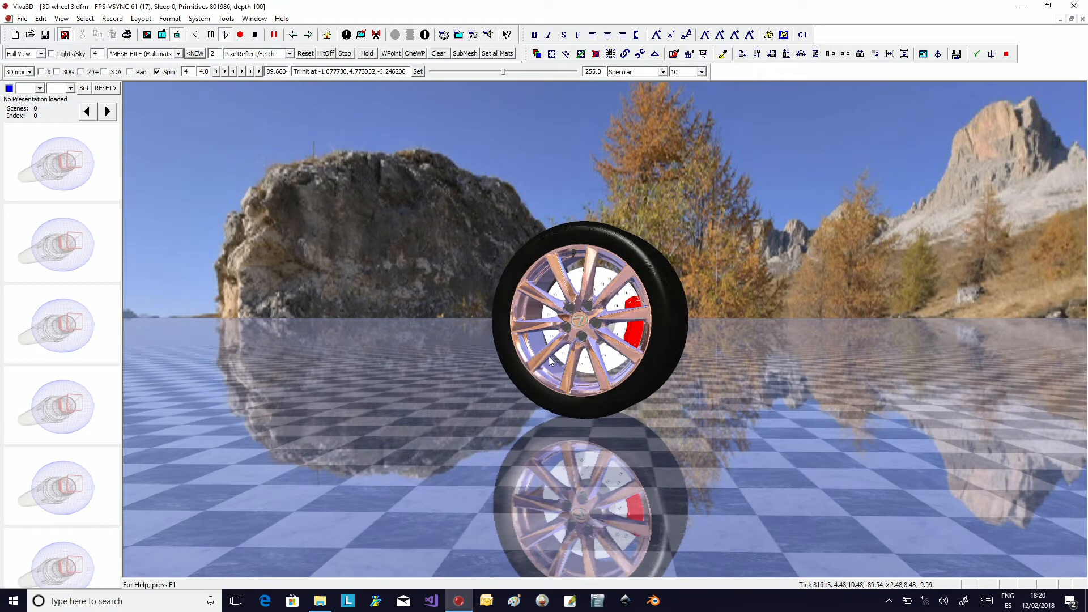
Step: Colour the wheel nuts red, bring the wheel closer and set the adjustment multiplier to 1
{"action": "left_click", "coordinate": [583, 333]}
{"action": "scroll", "coordinate": [583, 334], "scroll_direction": "up", "scroll_amount": 3}
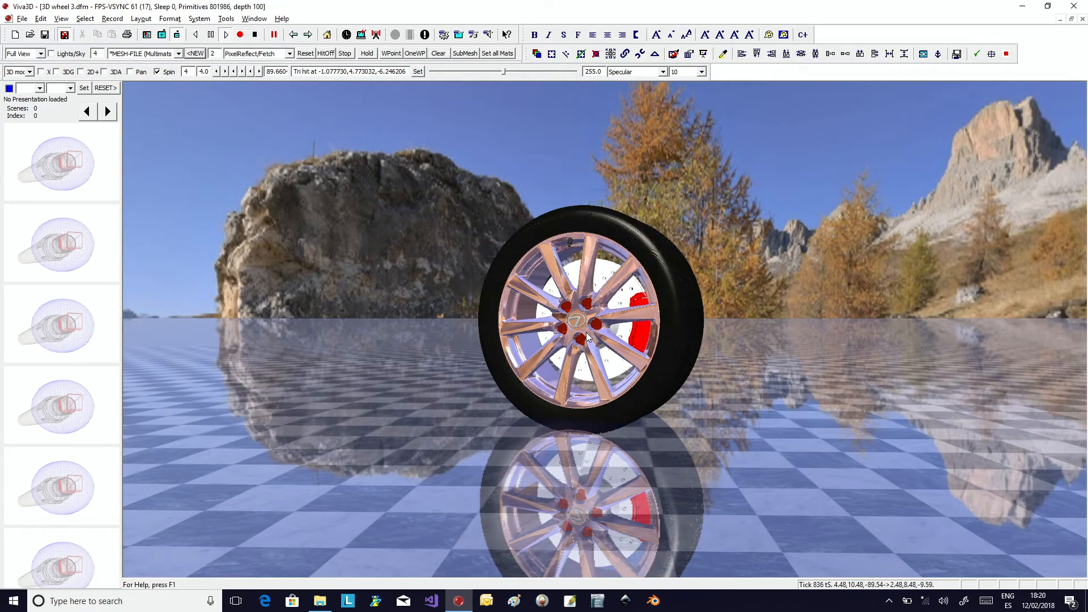
{"action": "left_click", "coordinate": [687, 71]}
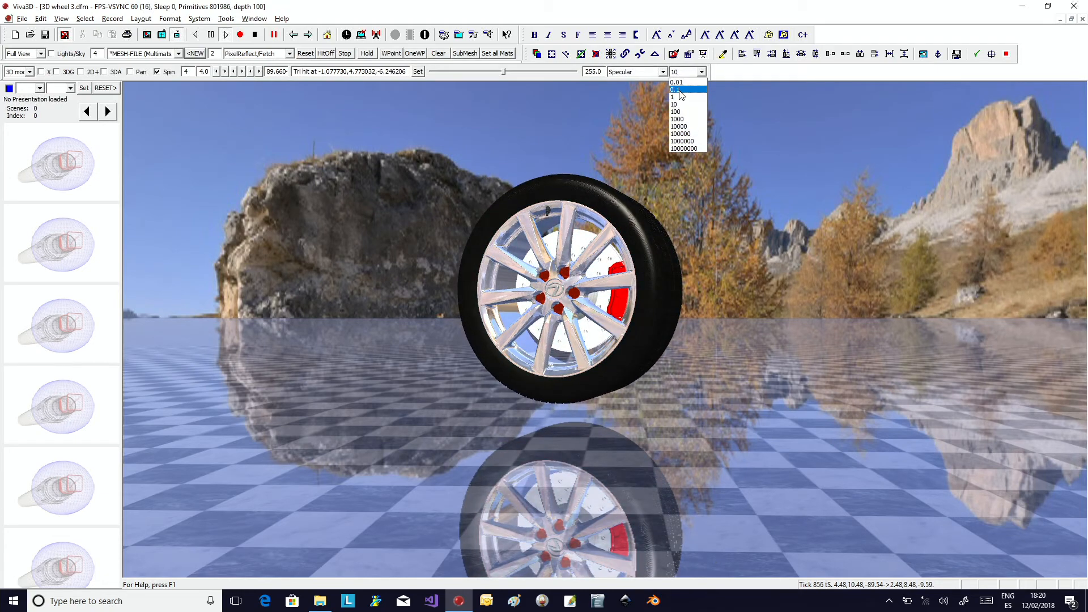
{"action": "left_click", "coordinate": [680, 97]}
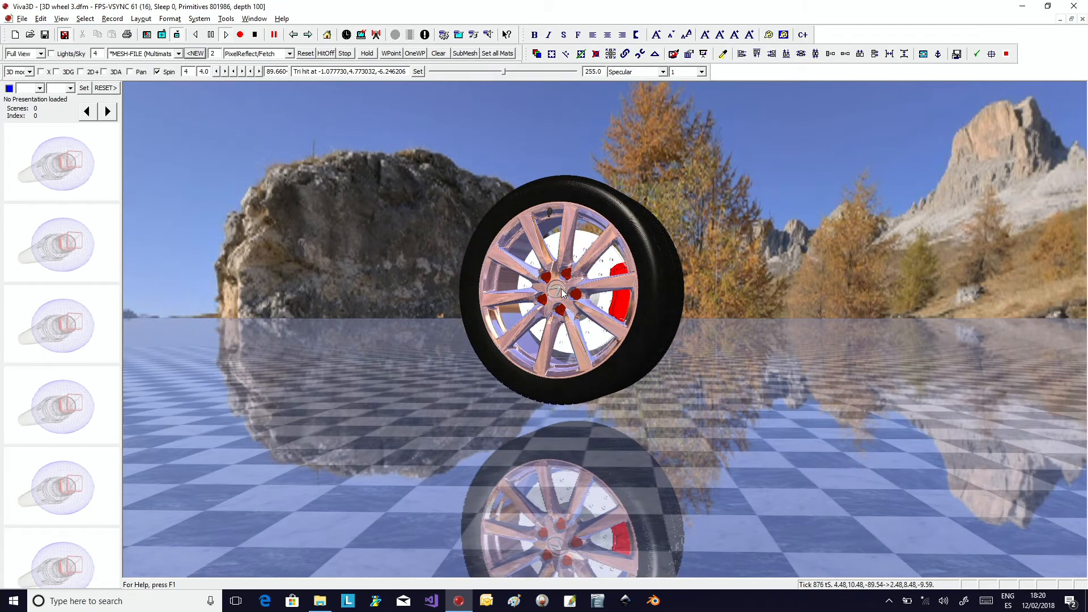
Step: Colour the centre logo red, move the wheel back down onto the floor and select the wheel nuts
{"action": "left_click_drag", "start_coordinate": [567, 289], "coordinate": [562, 237]}
{"action": "scroll", "coordinate": [562, 238], "scroll_direction": "up", "scroll_amount": 4}
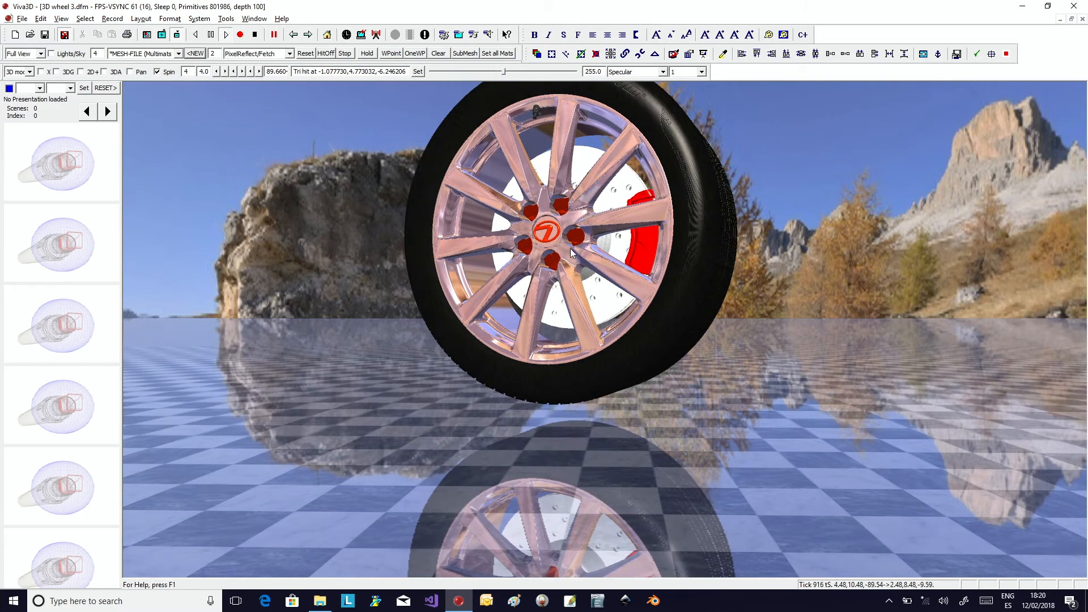
{"action": "scroll", "coordinate": [569, 253], "scroll_direction": "down", "scroll_amount": 2}
{"action": "left_click_drag", "start_coordinate": [566, 234], "coordinate": [592, 329]}
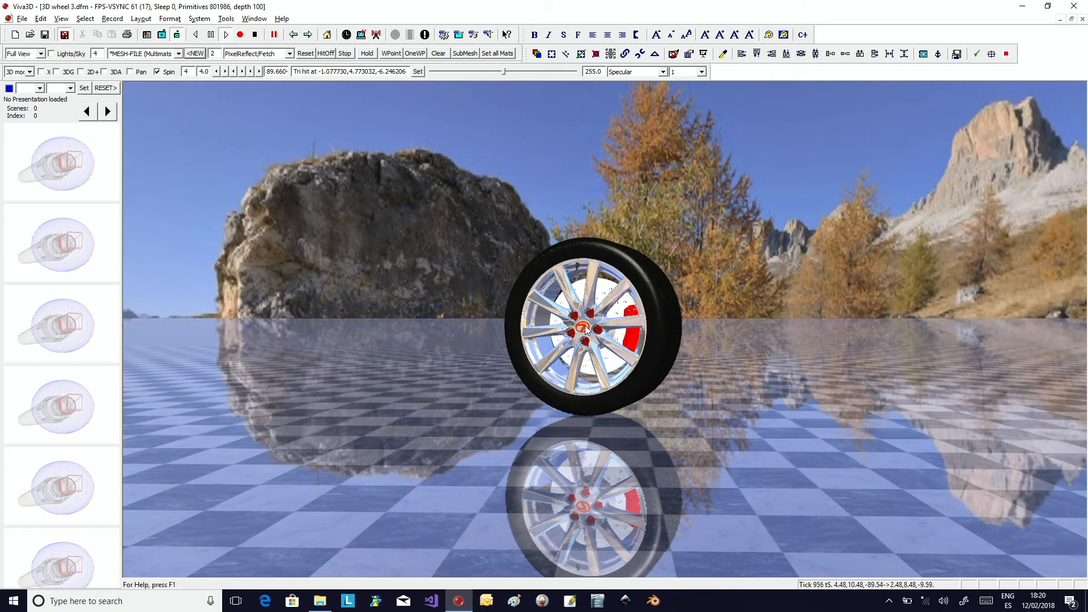
{"action": "left_click", "coordinate": [591, 317]}
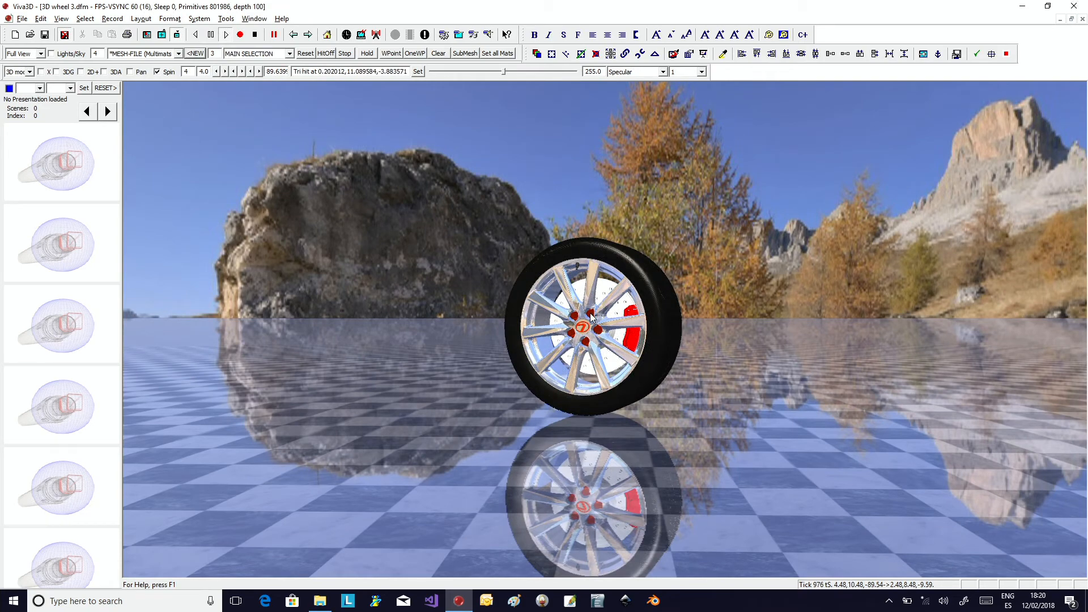
Step: Give the selected wheel nuts the PixelReflect/Fetch material and set their mixing level to 1.0
{"action": "left_click", "coordinate": [251, 53]}
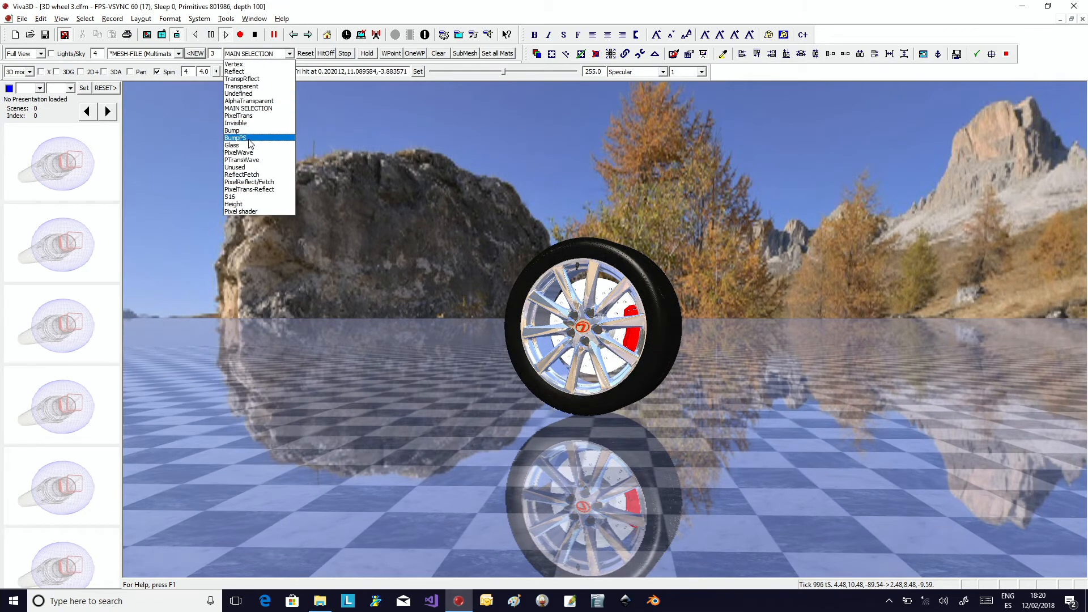
{"action": "left_click", "coordinate": [261, 182]}
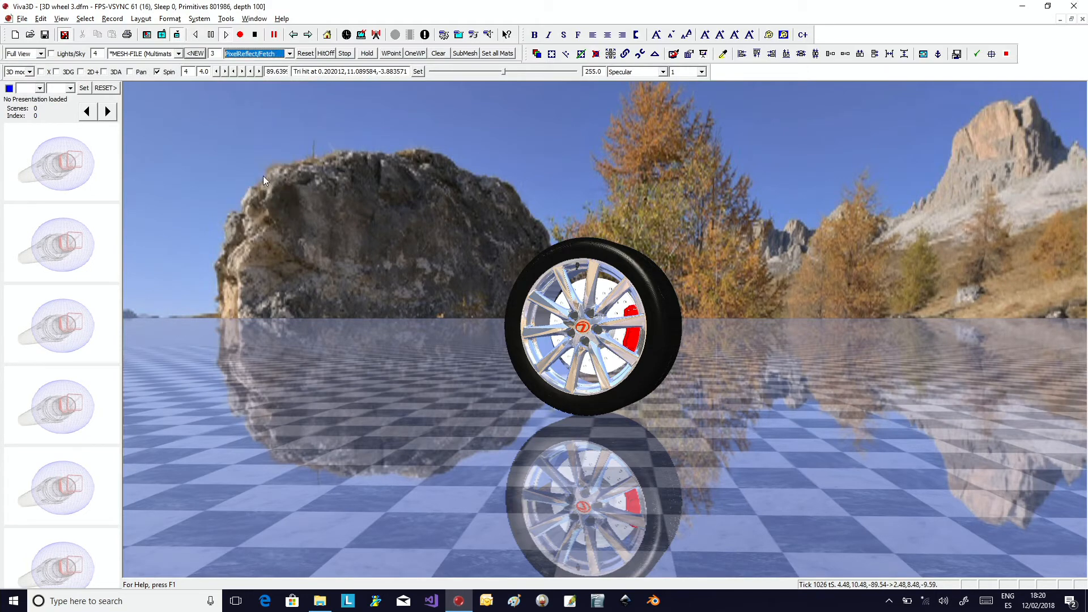
{"action": "left_click", "coordinate": [620, 71]}
{"action": "left_click", "coordinate": [627, 139]}
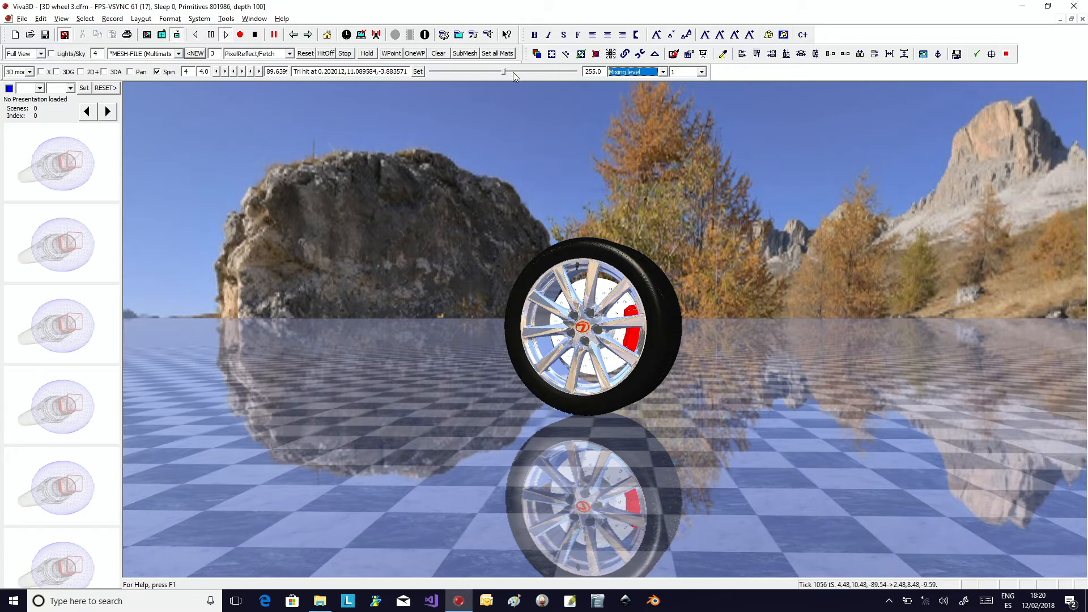
{"action": "left_click_drag", "start_coordinate": [504, 73], "coordinate": [515, 77]}
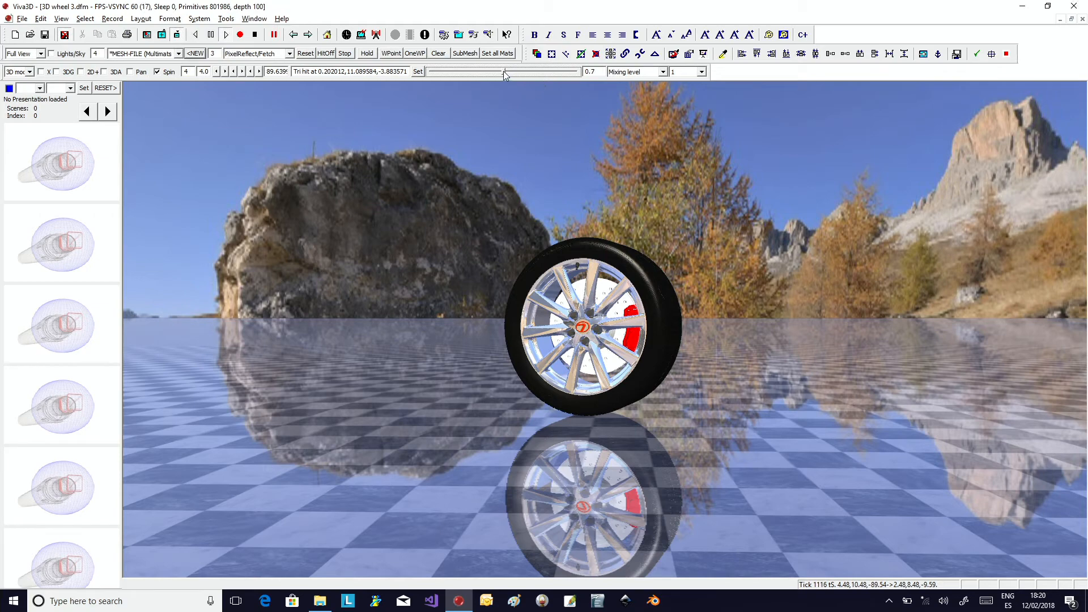
{"action": "left_click", "coordinate": [590, 315]}
{"action": "scroll", "coordinate": [595, 325], "scroll_direction": "up", "scroll_amount": 10}
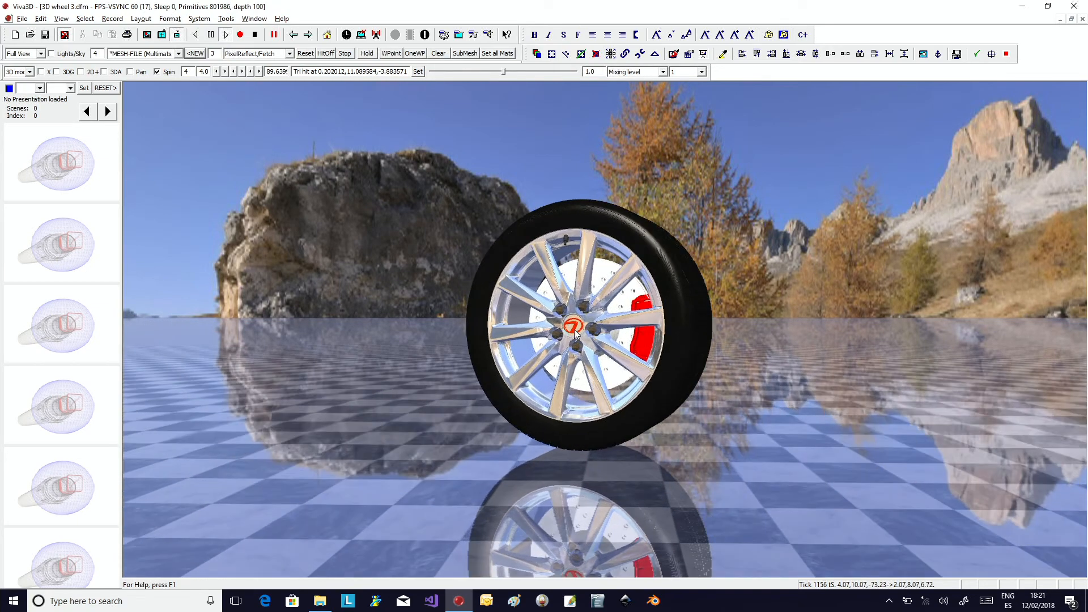
{"action": "scroll", "coordinate": [578, 323], "scroll_direction": "up", "scroll_amount": 5}
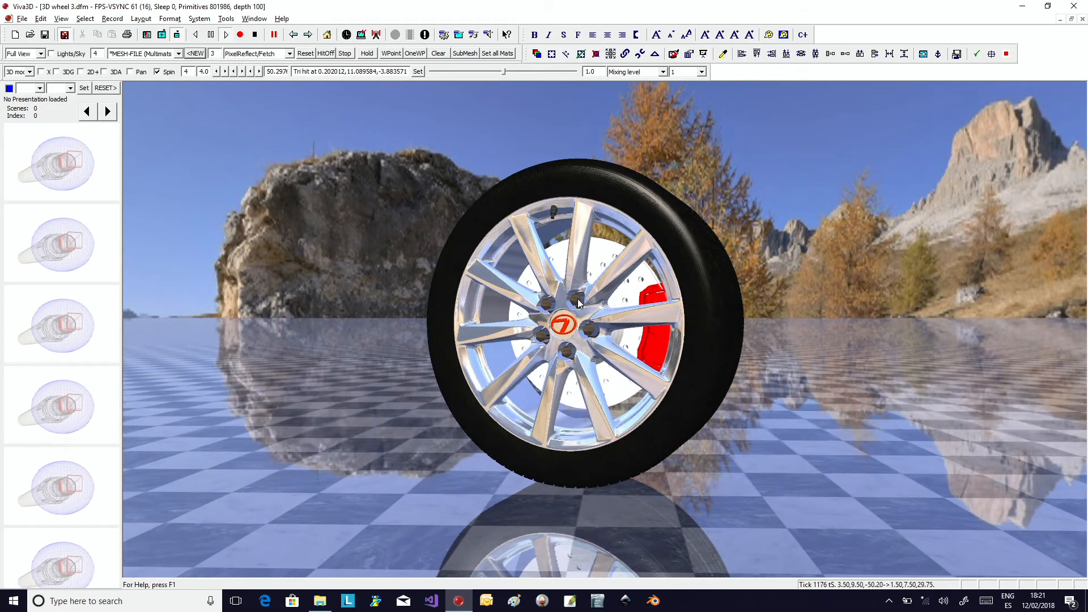
{"action": "left_click_drag", "start_coordinate": [502, 72], "coordinate": [515, 79]}
Step: Select the brake disc and set the adjustment multiplier to 10
{"action": "left_click", "coordinate": [590, 270]}
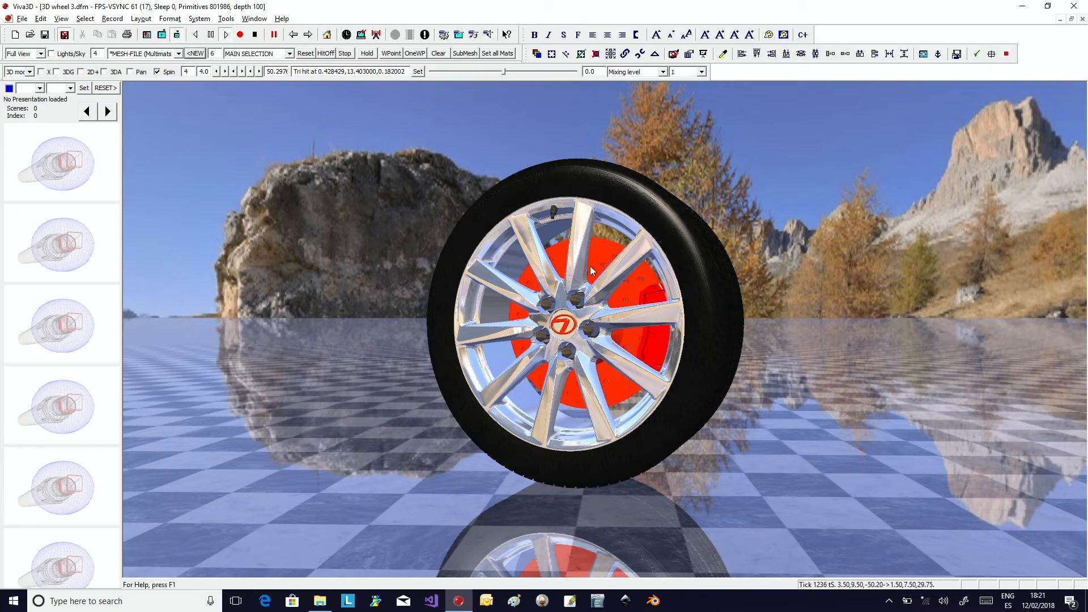
{"action": "scroll", "coordinate": [612, 204], "scroll_direction": "down", "scroll_amount": 3}
{"action": "left_click", "coordinate": [682, 74]}
{"action": "left_click", "coordinate": [682, 103]}
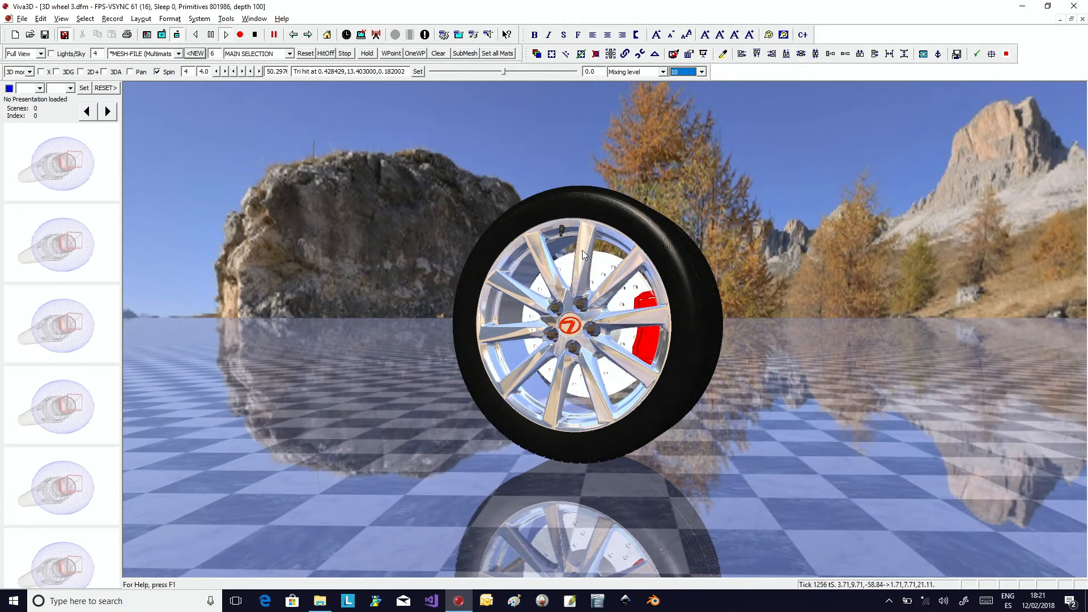
Step: Select the scene light above the wheel and reduce its light range to about 9595 with a multiplier of 100
{"action": "scroll", "coordinate": [550, 298], "scroll_direction": "down", "scroll_amount": 5}
{"action": "scroll", "coordinate": [549, 297], "scroll_direction": "down", "scroll_amount": 3}
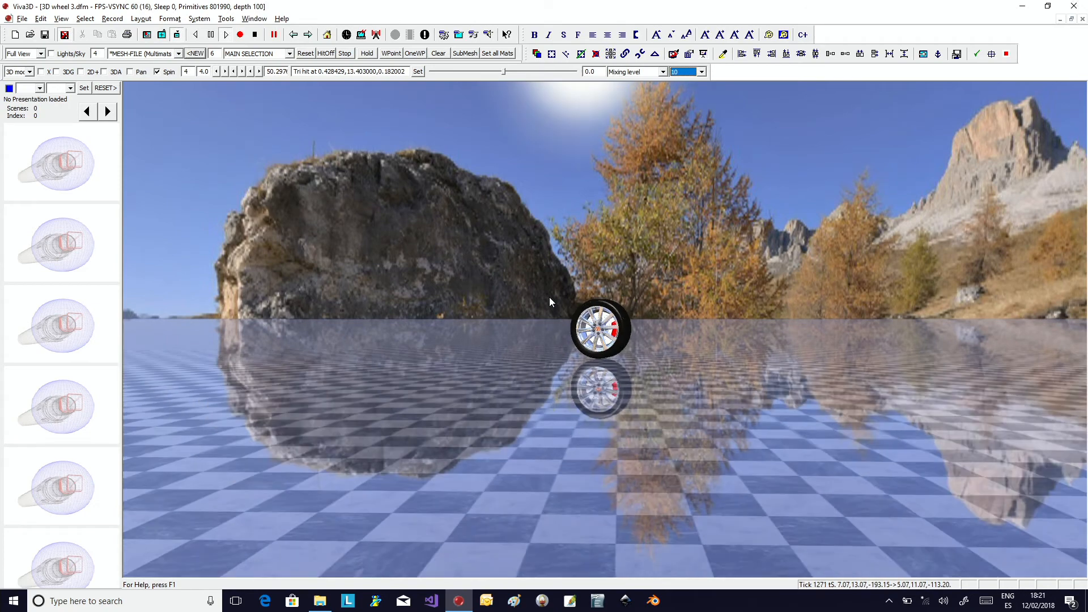
{"action": "left_click", "coordinate": [586, 91]}
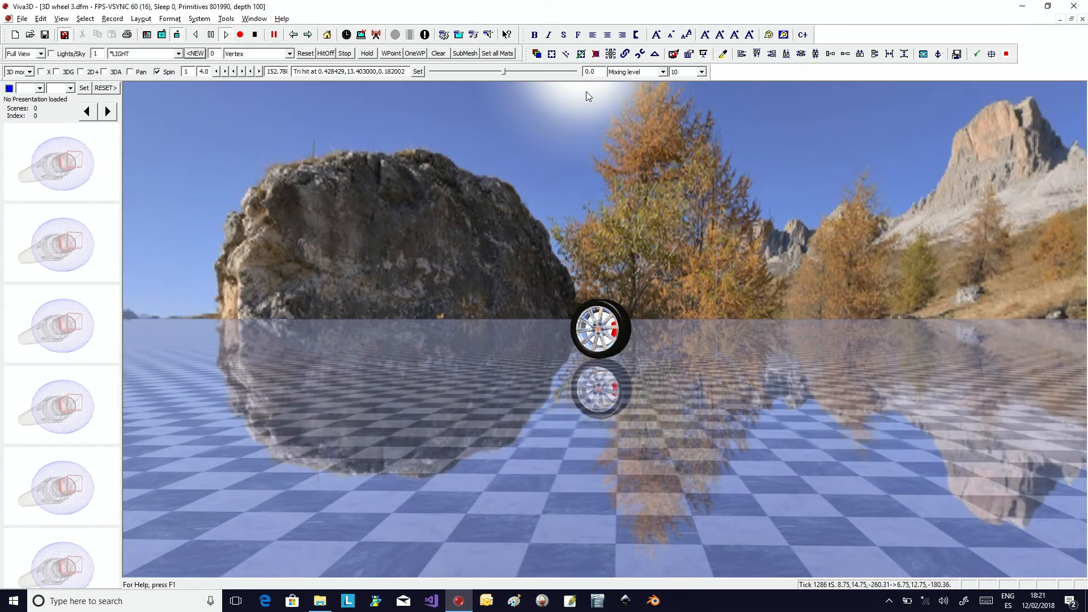
{"action": "left_click", "coordinate": [649, 74]}
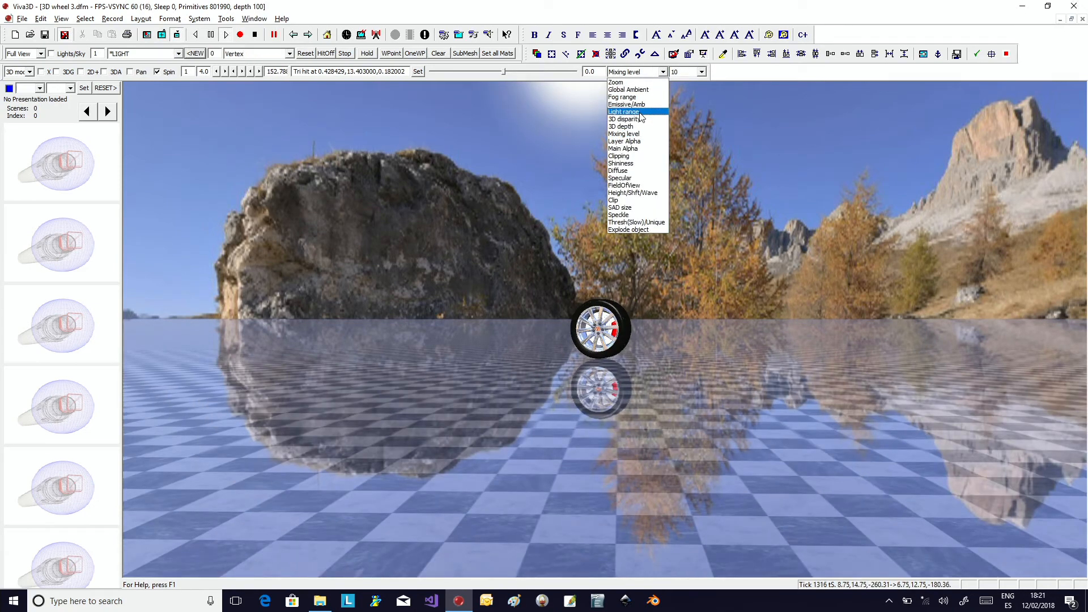
{"action": "left_click", "coordinate": [626, 112]}
{"action": "left_click", "coordinate": [673, 73]}
{"action": "left_click", "coordinate": [678, 111]}
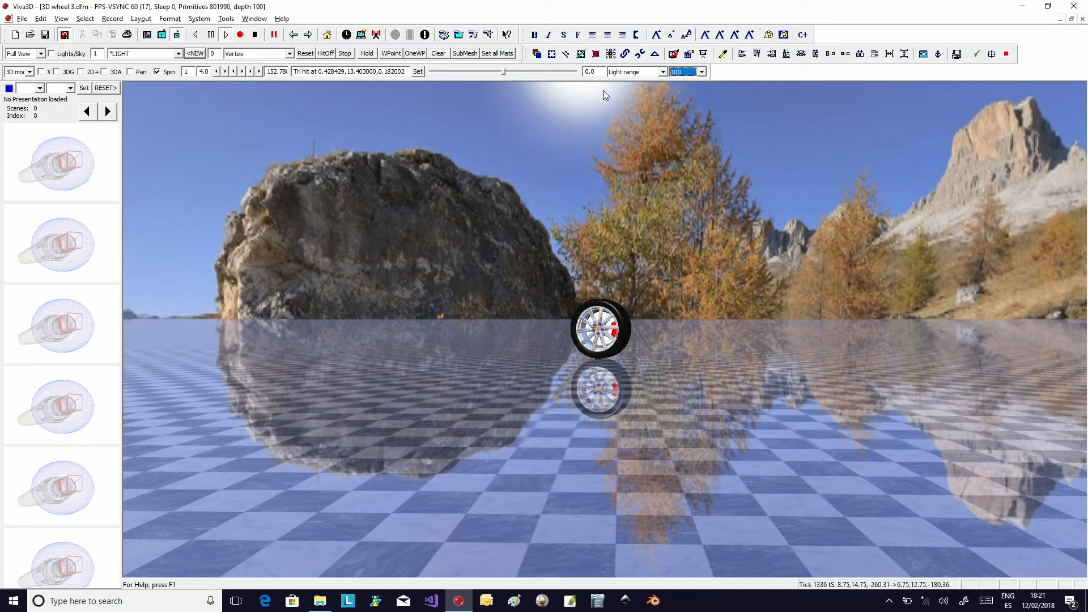
{"action": "left_click_drag", "start_coordinate": [504, 73], "coordinate": [497, 74]}
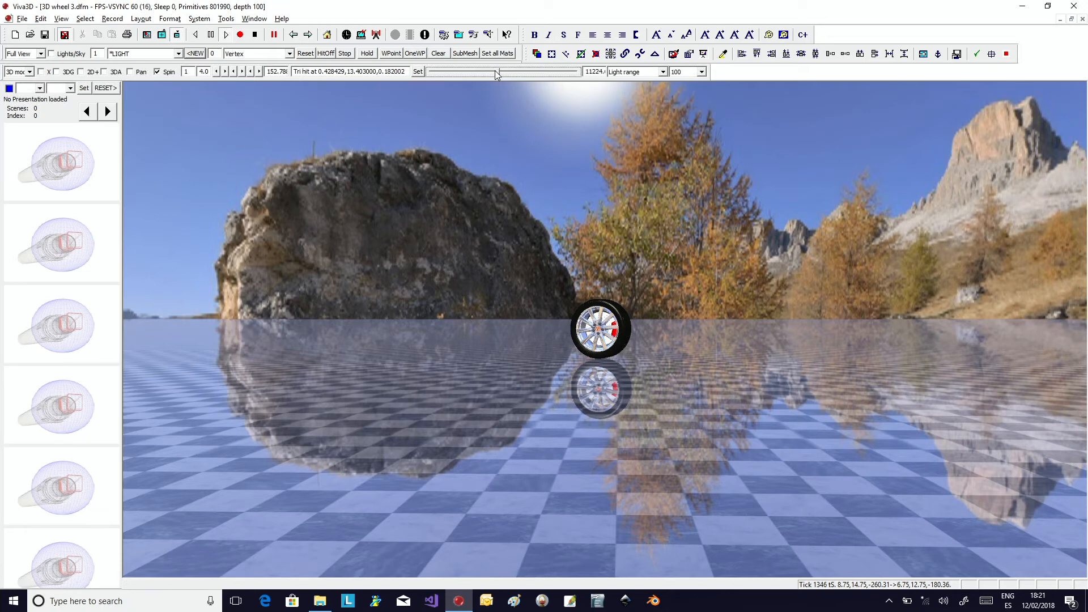
Step: Reduce the light's range further to 211, using multipliers of 1000 and 10, and apply the Set option
{"action": "left_click", "coordinate": [701, 72]}
{"action": "left_click", "coordinate": [689, 118]}
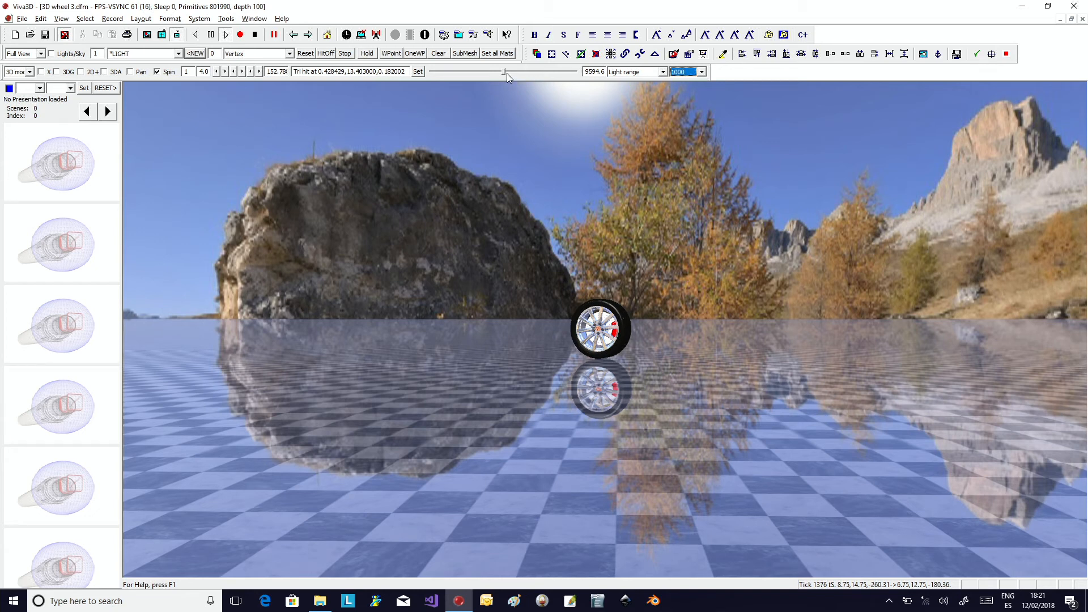
{"action": "left_click_drag", "start_coordinate": [505, 73], "coordinate": [466, 73]}
{"action": "left_click", "coordinate": [675, 74]}
{"action": "left_click", "coordinate": [686, 103]}
{"action": "left_click_drag", "start_coordinate": [504, 72], "coordinate": [426, 90]}
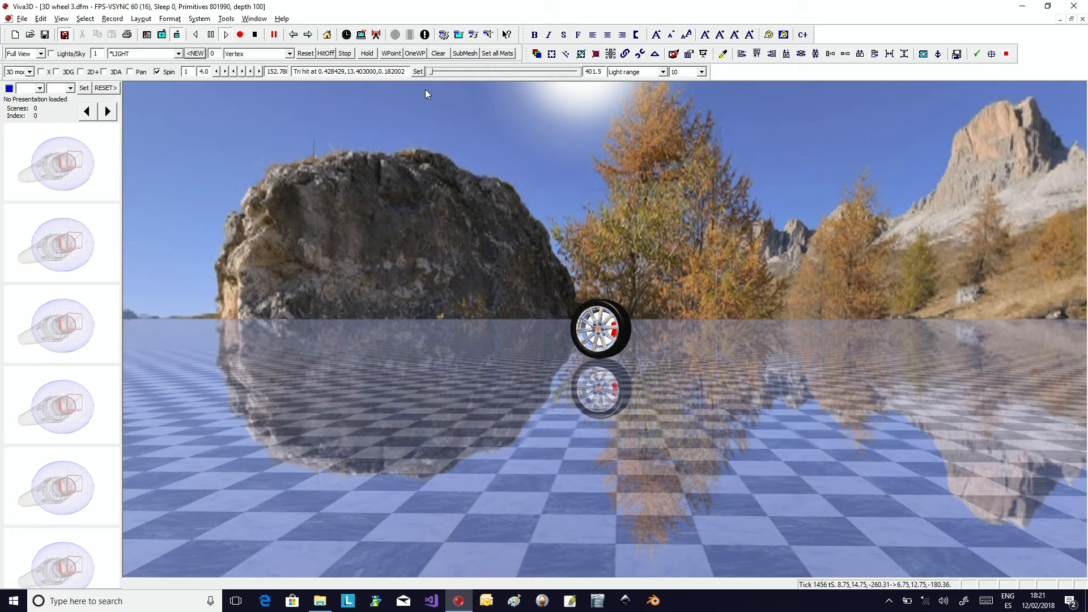
{"action": "left_click_drag", "start_coordinate": [502, 74], "coordinate": [410, 73]}
{"action": "left_click", "coordinate": [420, 72]}
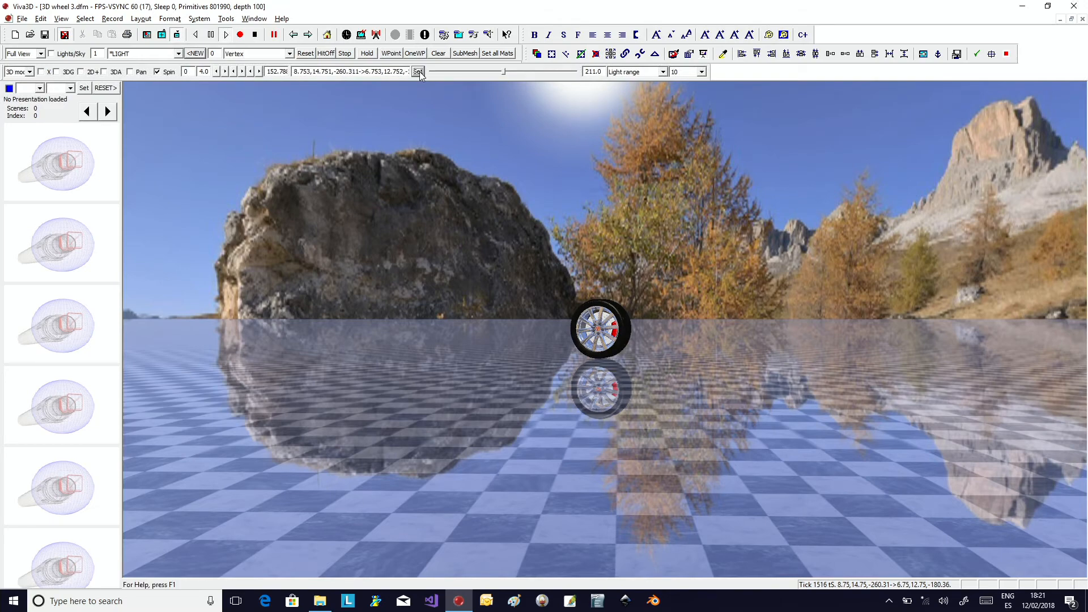
Step: Colour the wheel's centre logo white and assign it the PixelReflect/Fetch material in its object properties
{"action": "scroll", "coordinate": [577, 315], "scroll_direction": "up", "scroll_amount": 5}
{"action": "scroll", "coordinate": [577, 315], "scroll_direction": "up", "scroll_amount": 2}
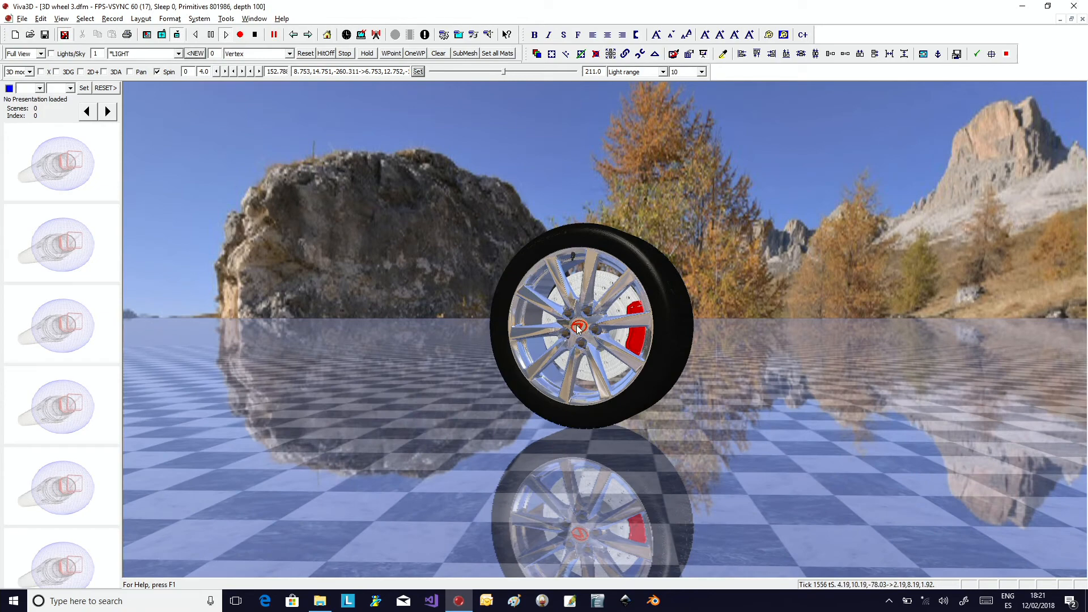
{"action": "left_click", "coordinate": [578, 329]}
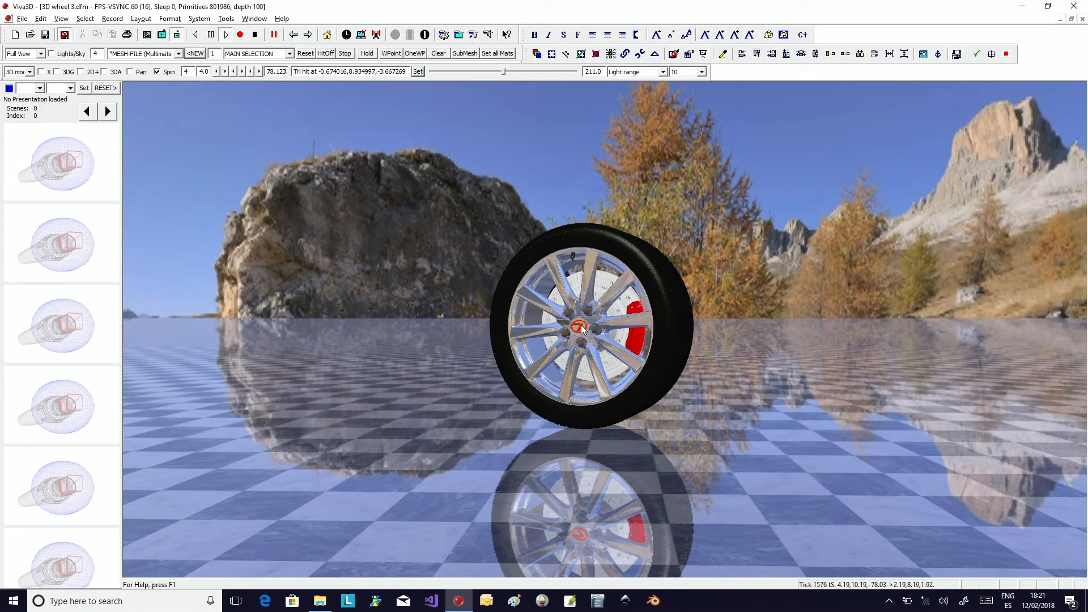
{"action": "double_click", "coordinate": [582, 328]}
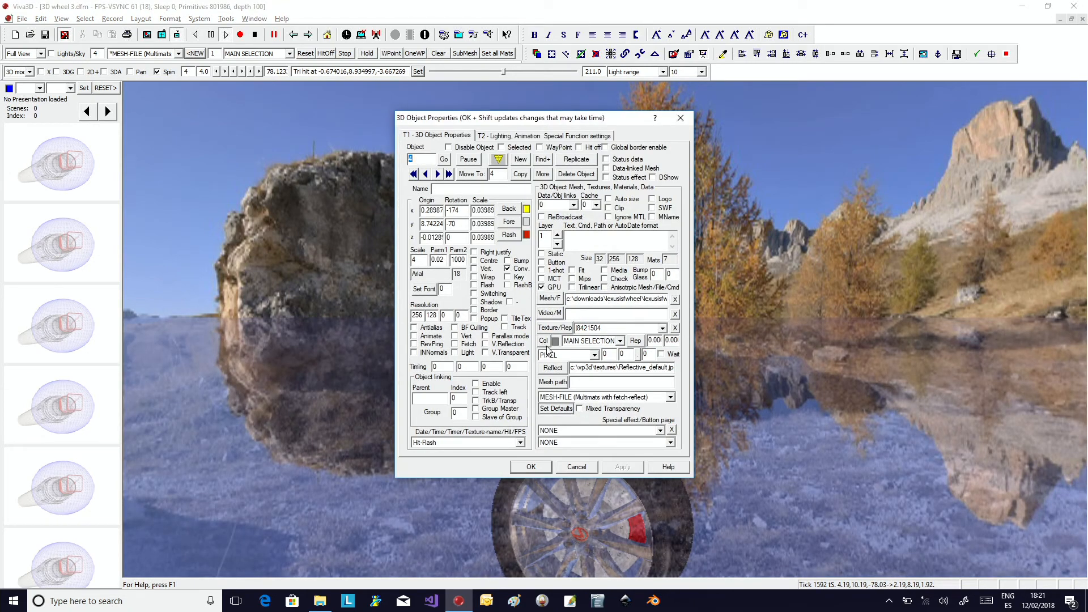
{"action": "left_click", "coordinate": [544, 342]}
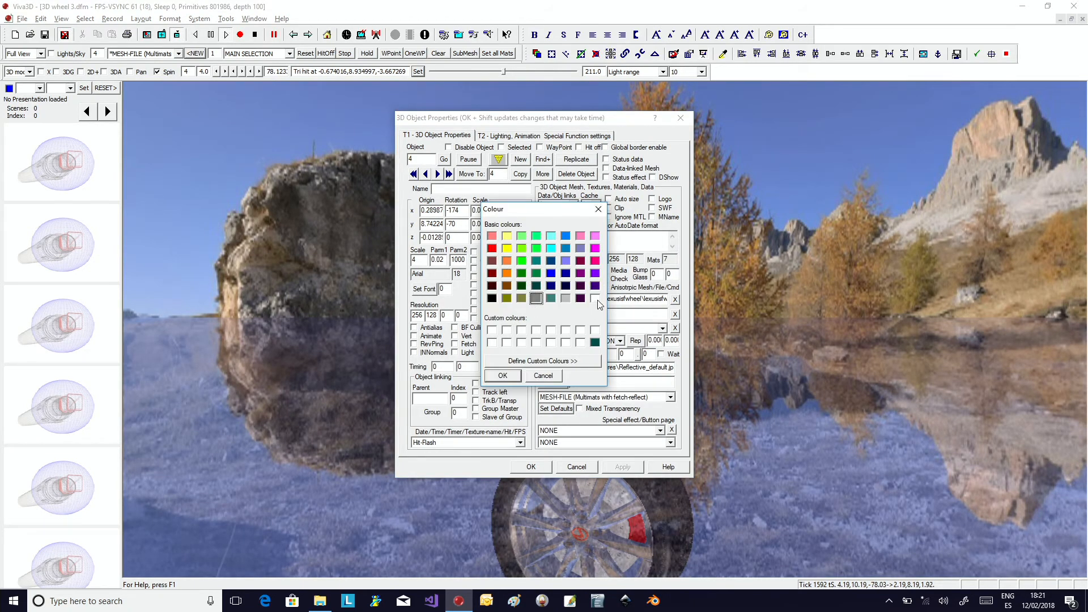
{"action": "left_click", "coordinate": [514, 379]}
{"action": "left_click", "coordinate": [601, 341]}
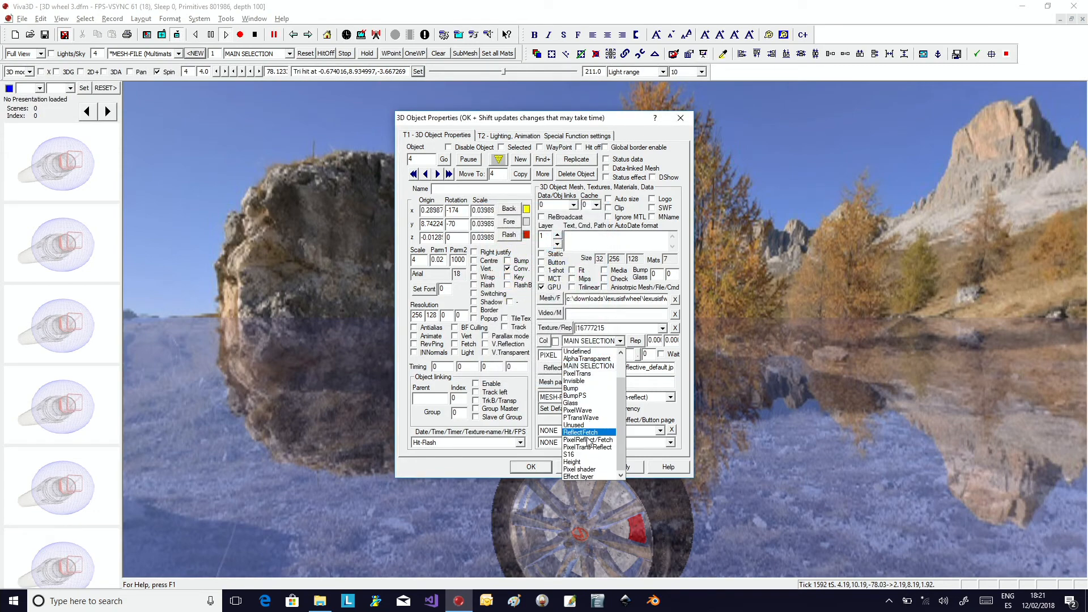
{"action": "left_click", "coordinate": [588, 440]}
{"action": "left_click", "coordinate": [531, 466]}
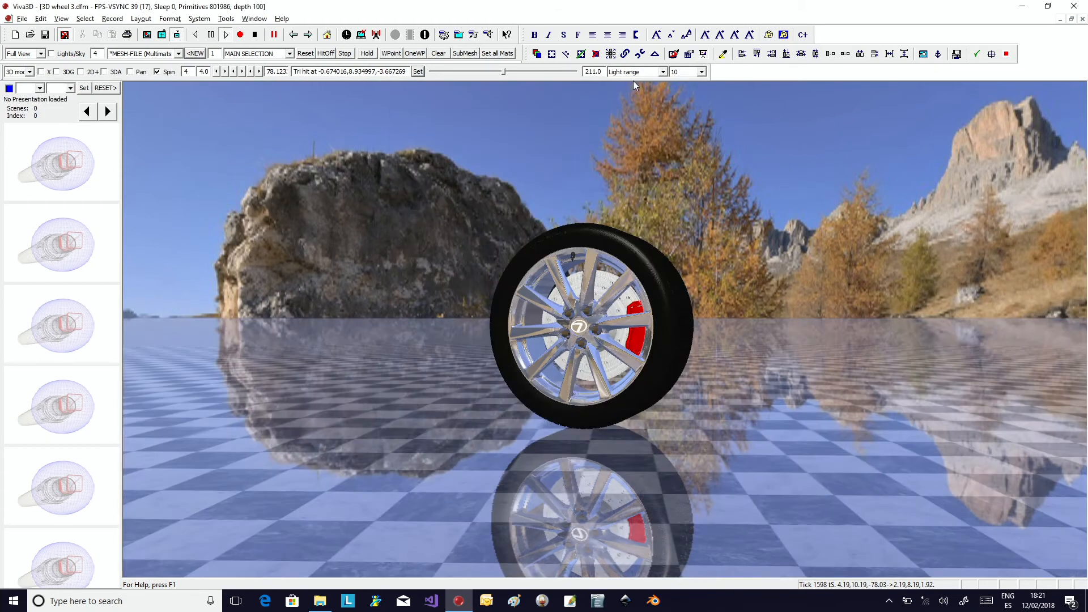
Step: Set the centre logo's mixing level to about 0.6 and select the wheel nuts
{"action": "left_click", "coordinate": [634, 73]}
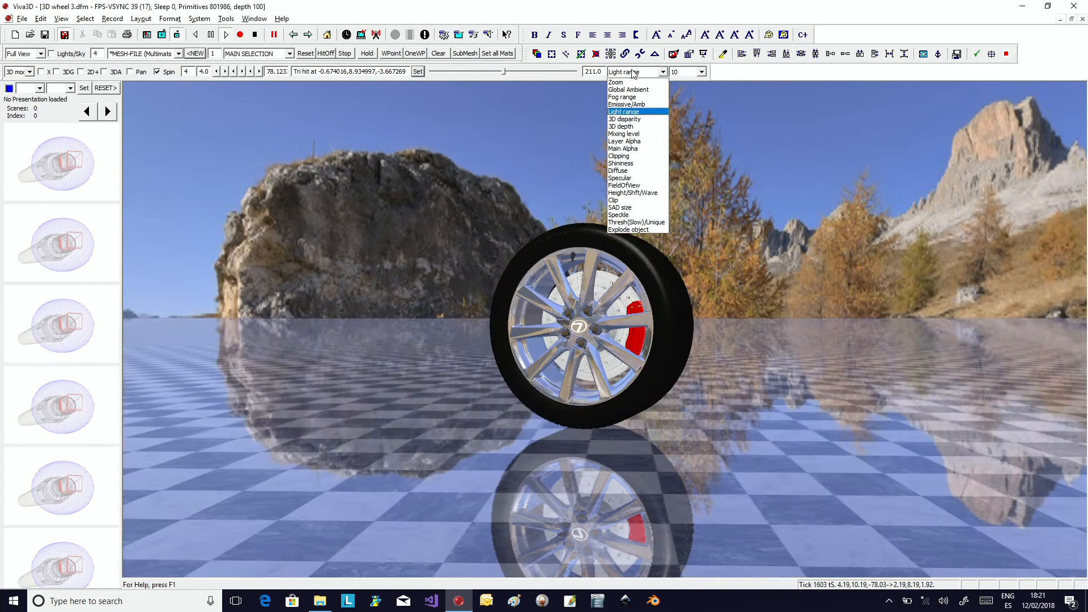
{"action": "left_click", "coordinate": [624, 134]}
{"action": "left_click_drag", "start_coordinate": [503, 71], "coordinate": [572, 90]}
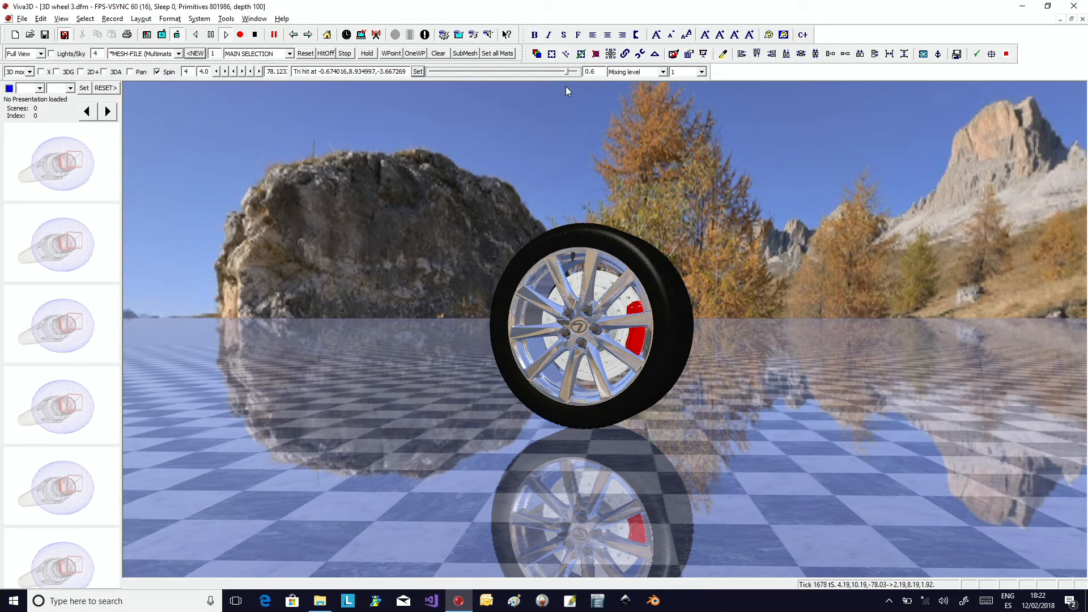
{"action": "left_click", "coordinate": [590, 313]}
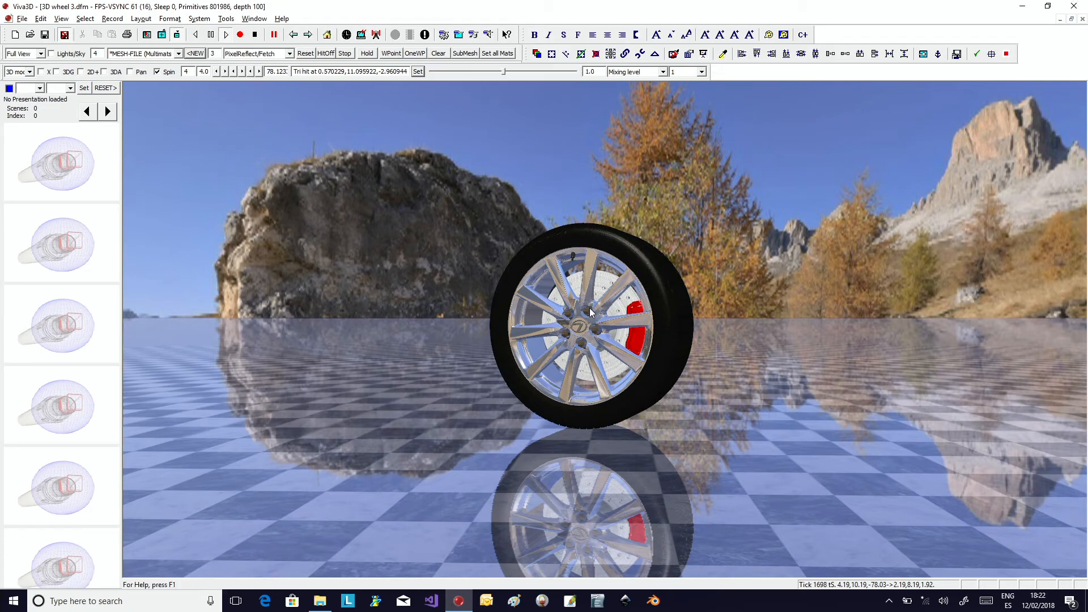
{"action": "scroll", "coordinate": [625, 320], "scroll_direction": "up", "scroll_amount": 8}
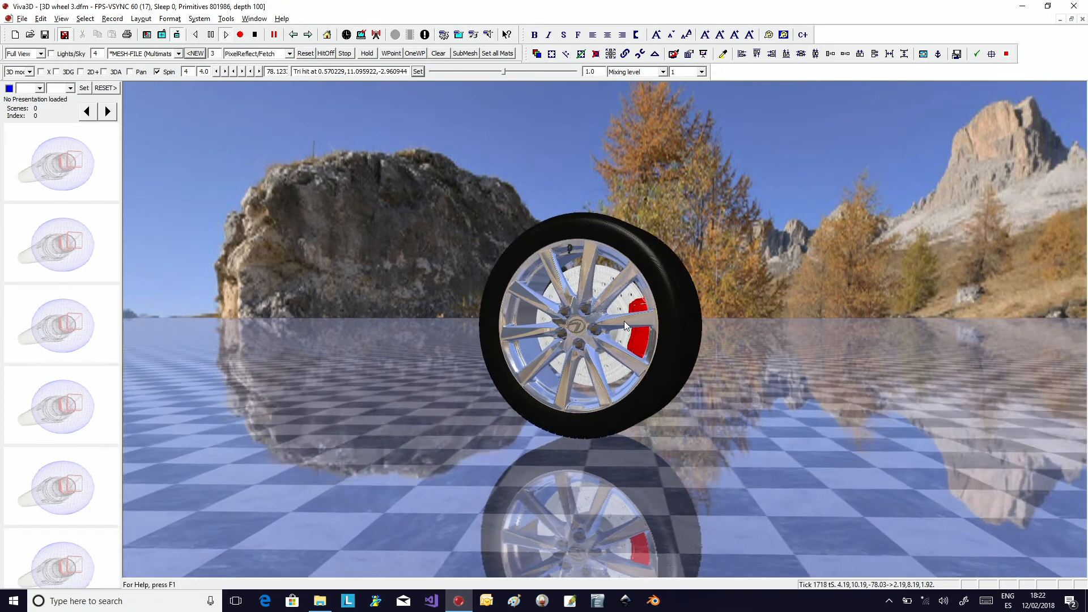
{"action": "scroll", "coordinate": [626, 319], "scroll_direction": "up", "scroll_amount": 5}
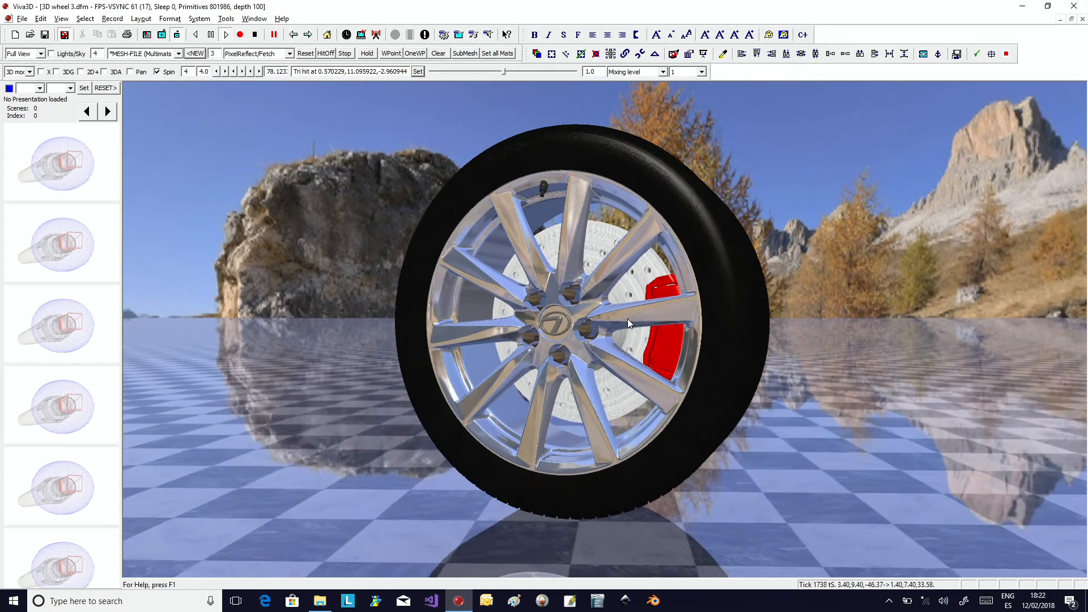
Step: Assign the Rotate special effect to the wheel and edit its special function settings in the object properties
{"action": "double_click", "coordinate": [596, 297]}
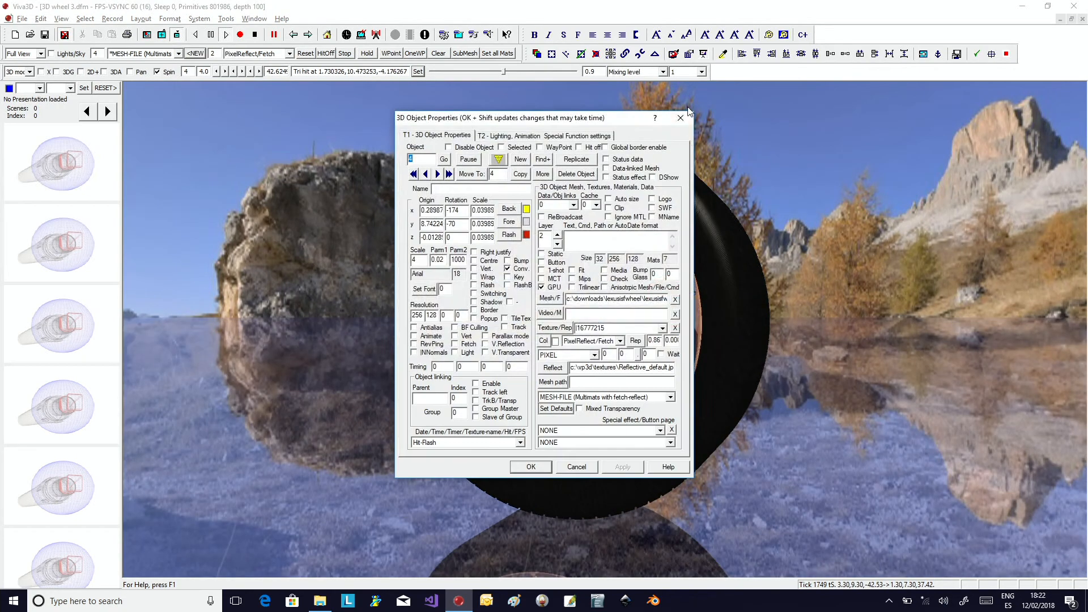
{"action": "left_click", "coordinate": [567, 430]}
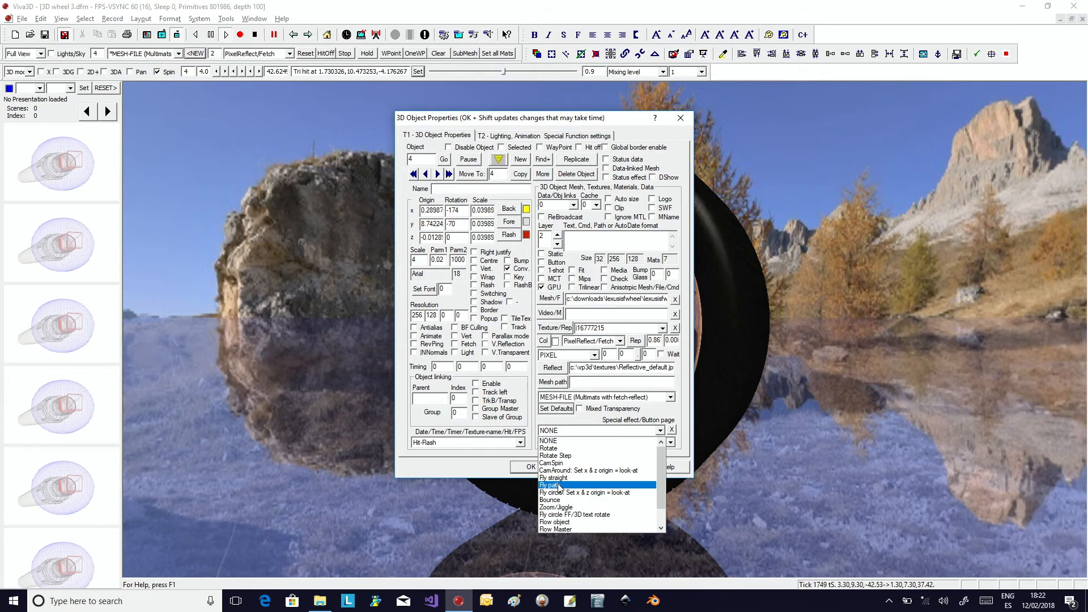
{"action": "left_click", "coordinate": [567, 448]}
{"action": "left_click", "coordinate": [576, 137]}
{"action": "key", "text": "BackSpace"}
{"action": "left_click", "coordinate": [526, 468]}
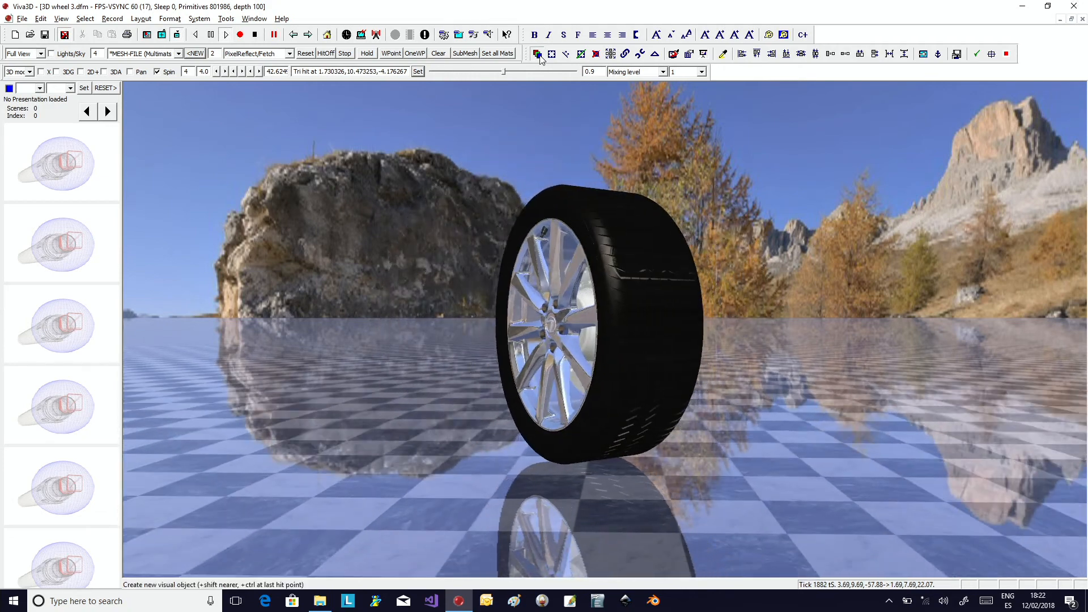
Step: Add a blue cube beside the rotating wheel and move it down to the near corner of the floor
{"action": "left_click", "coordinate": [676, 55]}
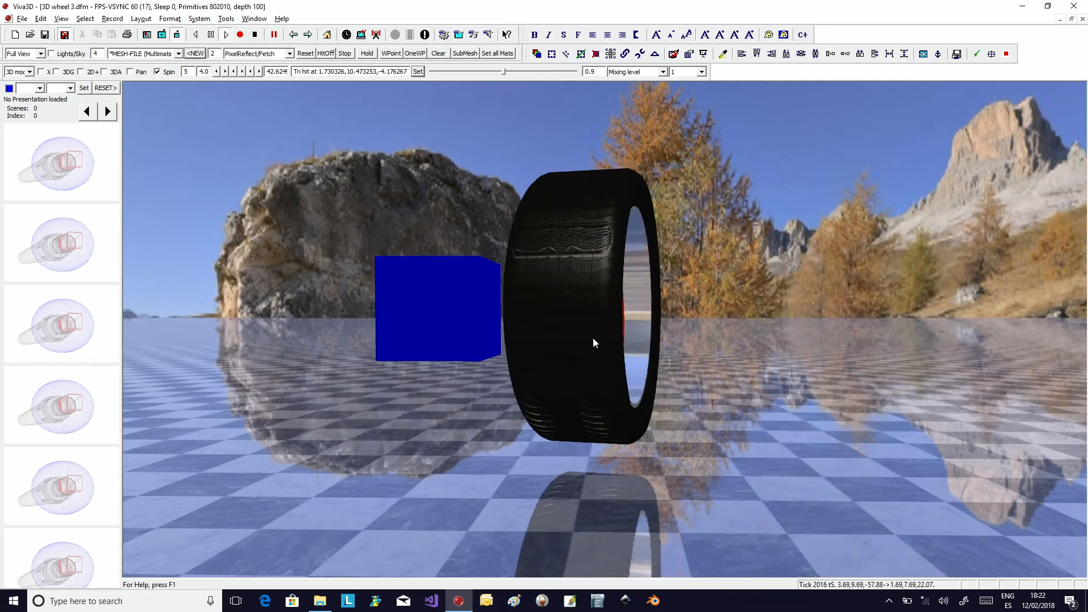
{"action": "left_click_drag", "start_coordinate": [500, 328], "coordinate": [197, 545]}
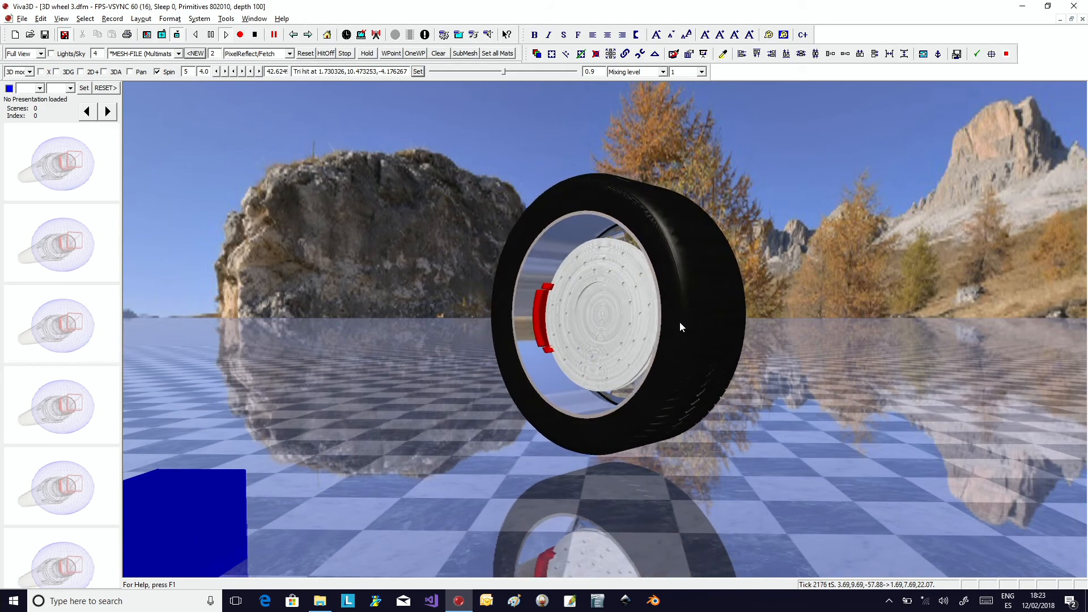
Step: Pull the tyre, brake caliper and brake disc away from the rotating rim
{"action": "left_click", "coordinate": [589, 321]}
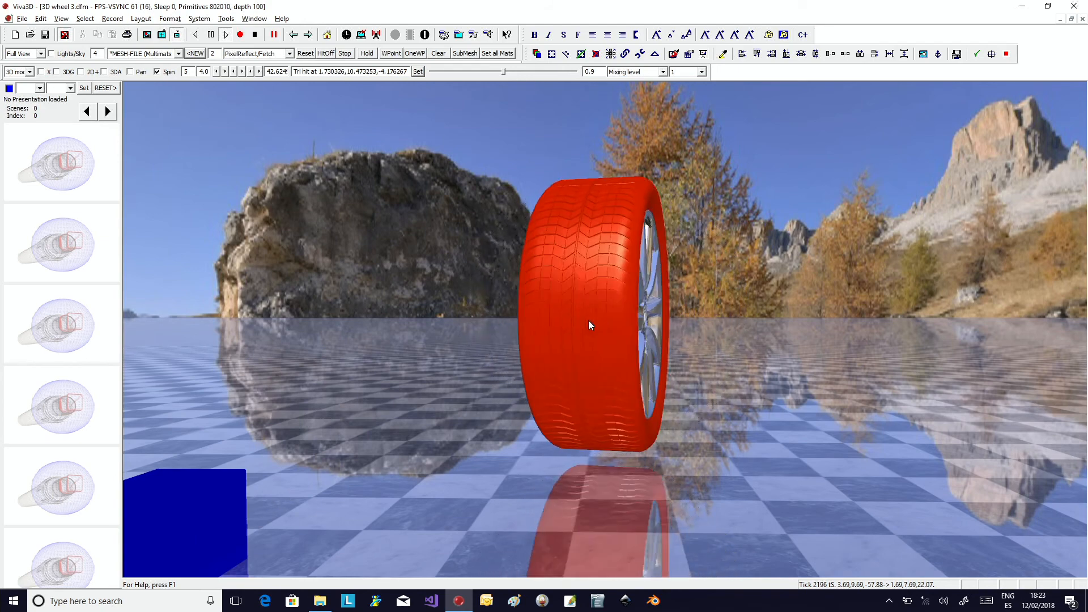
{"action": "left_click_drag", "start_coordinate": [638, 303], "coordinate": [747, 309]}
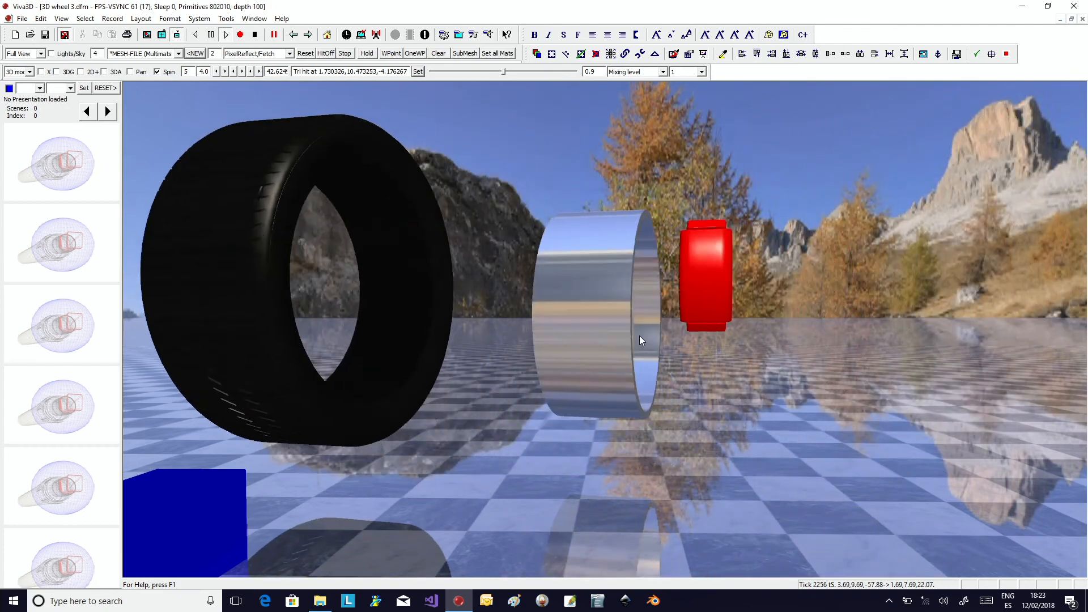
{"action": "left_click_drag", "start_coordinate": [647, 346], "coordinate": [826, 221]}
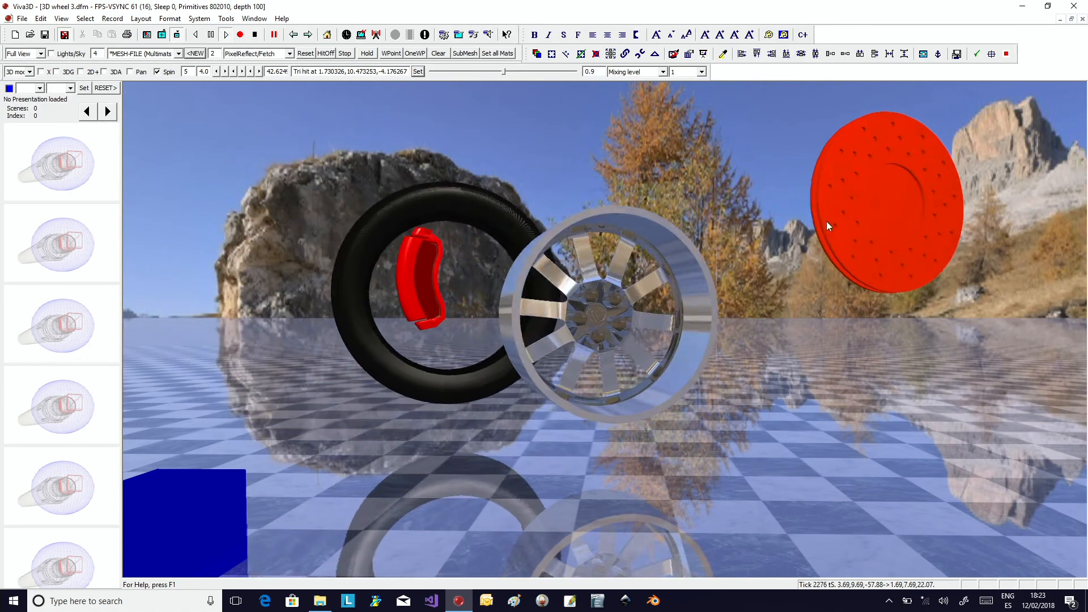
Step: Adjust the Explode object level to 0.0 with a multiplier of 0.1 to bring the wheel's separated parts back together
{"action": "left_click", "coordinate": [656, 72]}
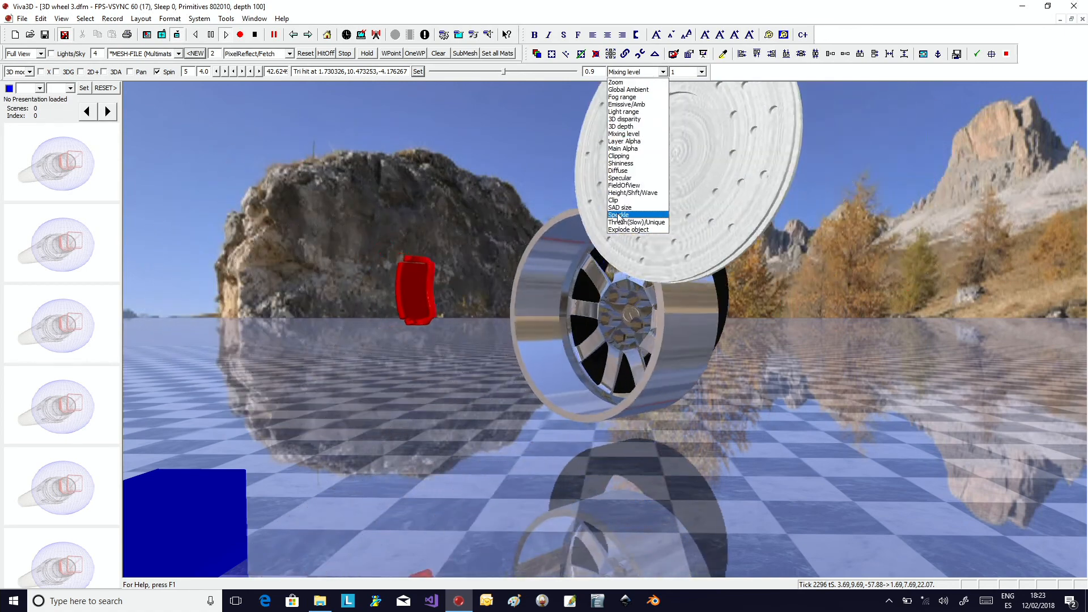
{"action": "left_click", "coordinate": [650, 229]}
{"action": "left_click", "coordinate": [686, 72]}
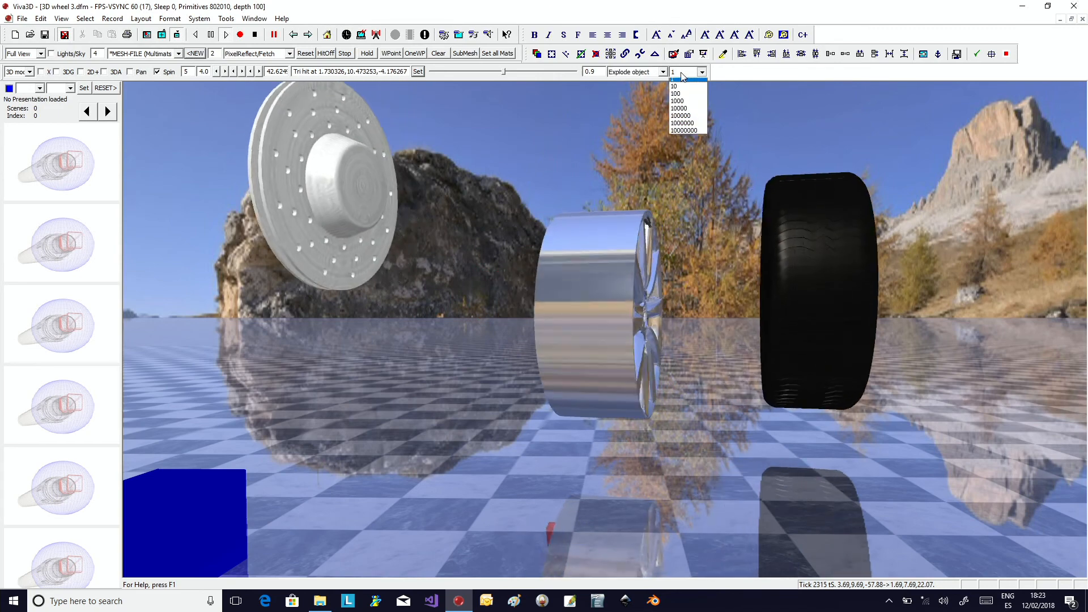
{"action": "left_click", "coordinate": [678, 90]}
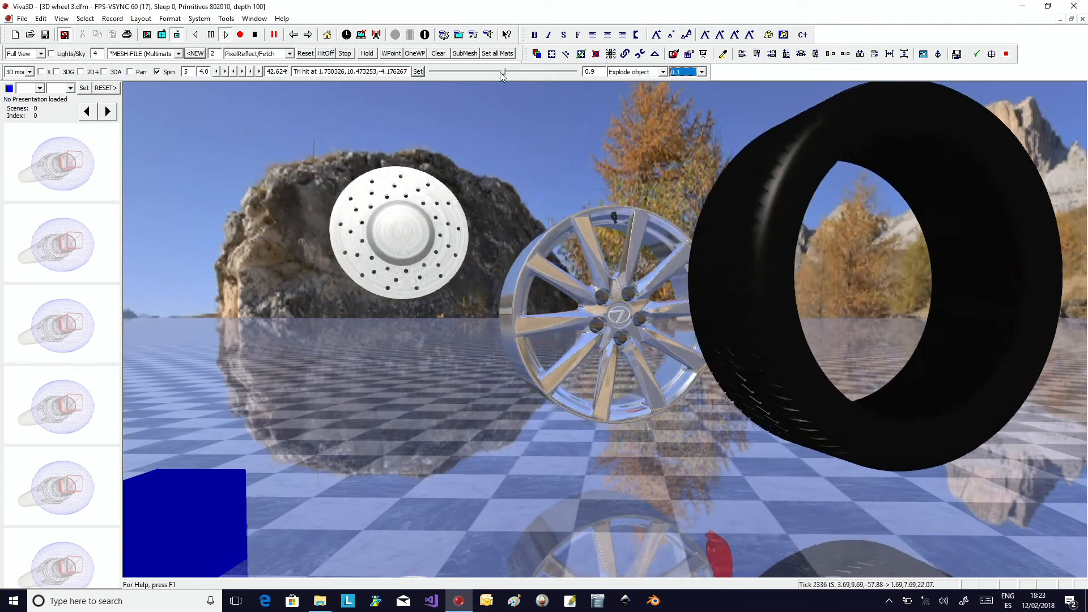
{"action": "left_click", "coordinate": [504, 73]}
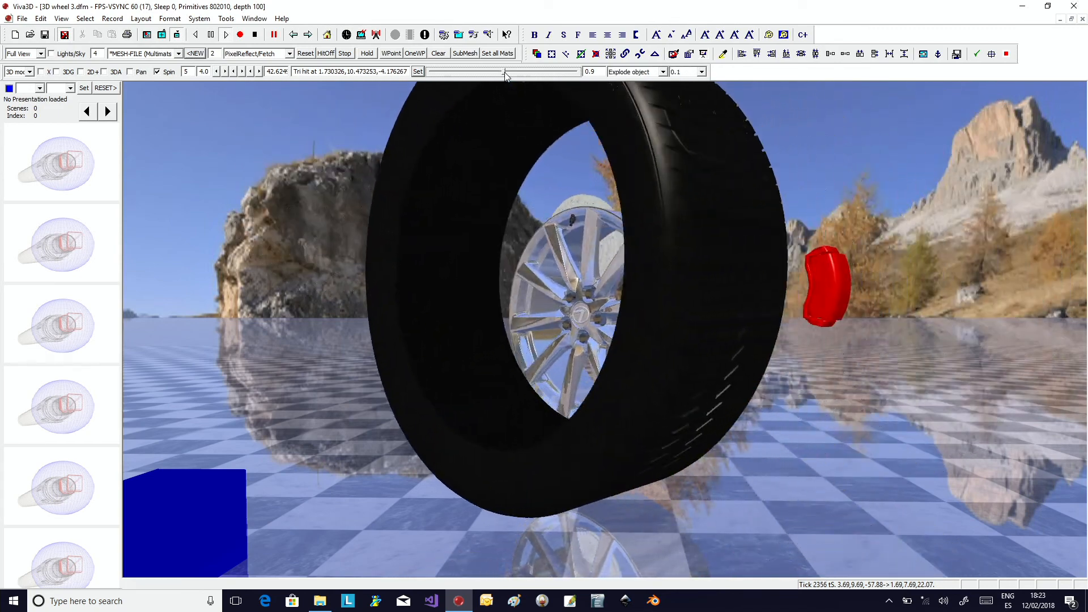
{"action": "left_click_drag", "start_coordinate": [505, 72], "coordinate": [448, 117]}
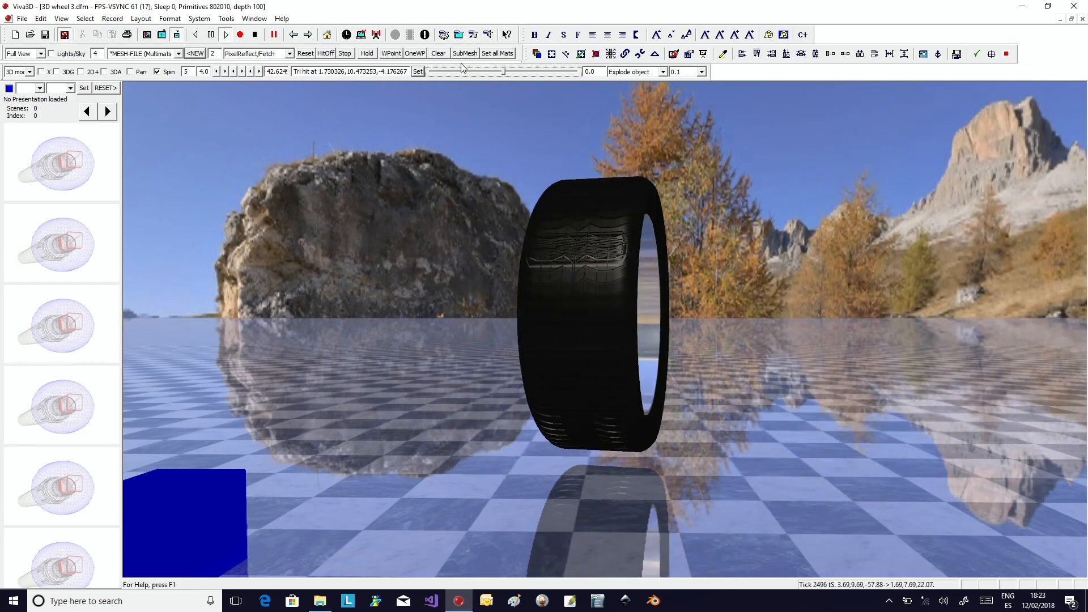